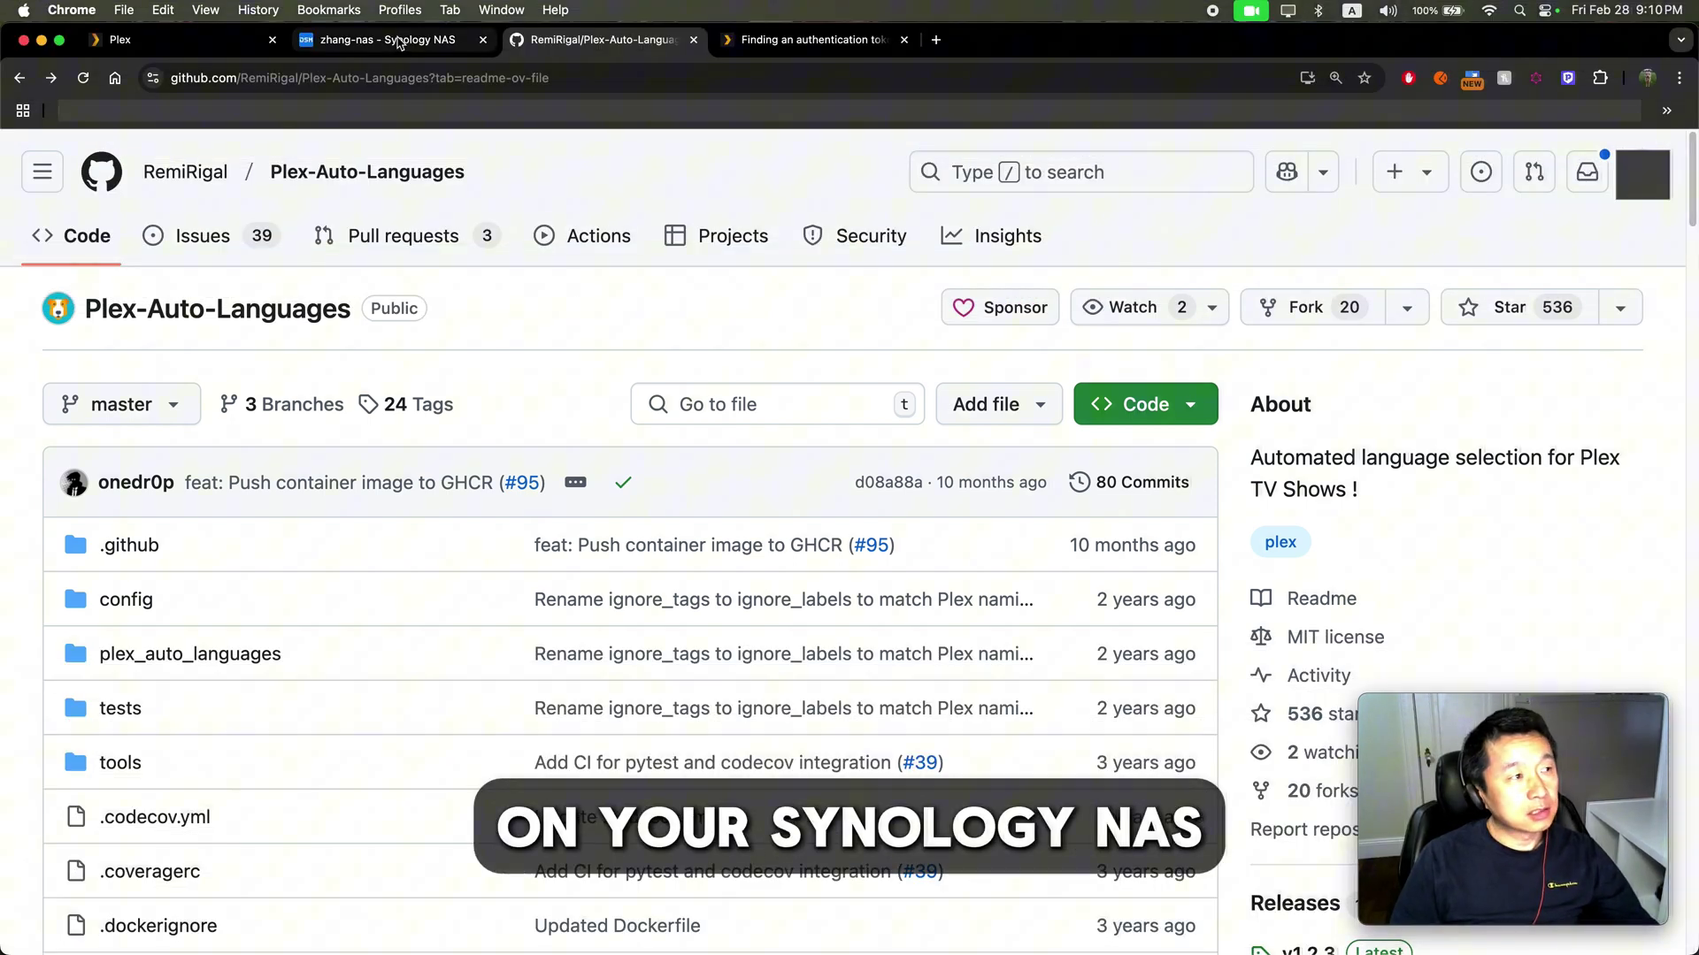
Switch to the 'zhang-nas - Synology NAS' browser tab to show the DSM desktop.
click(381, 39)
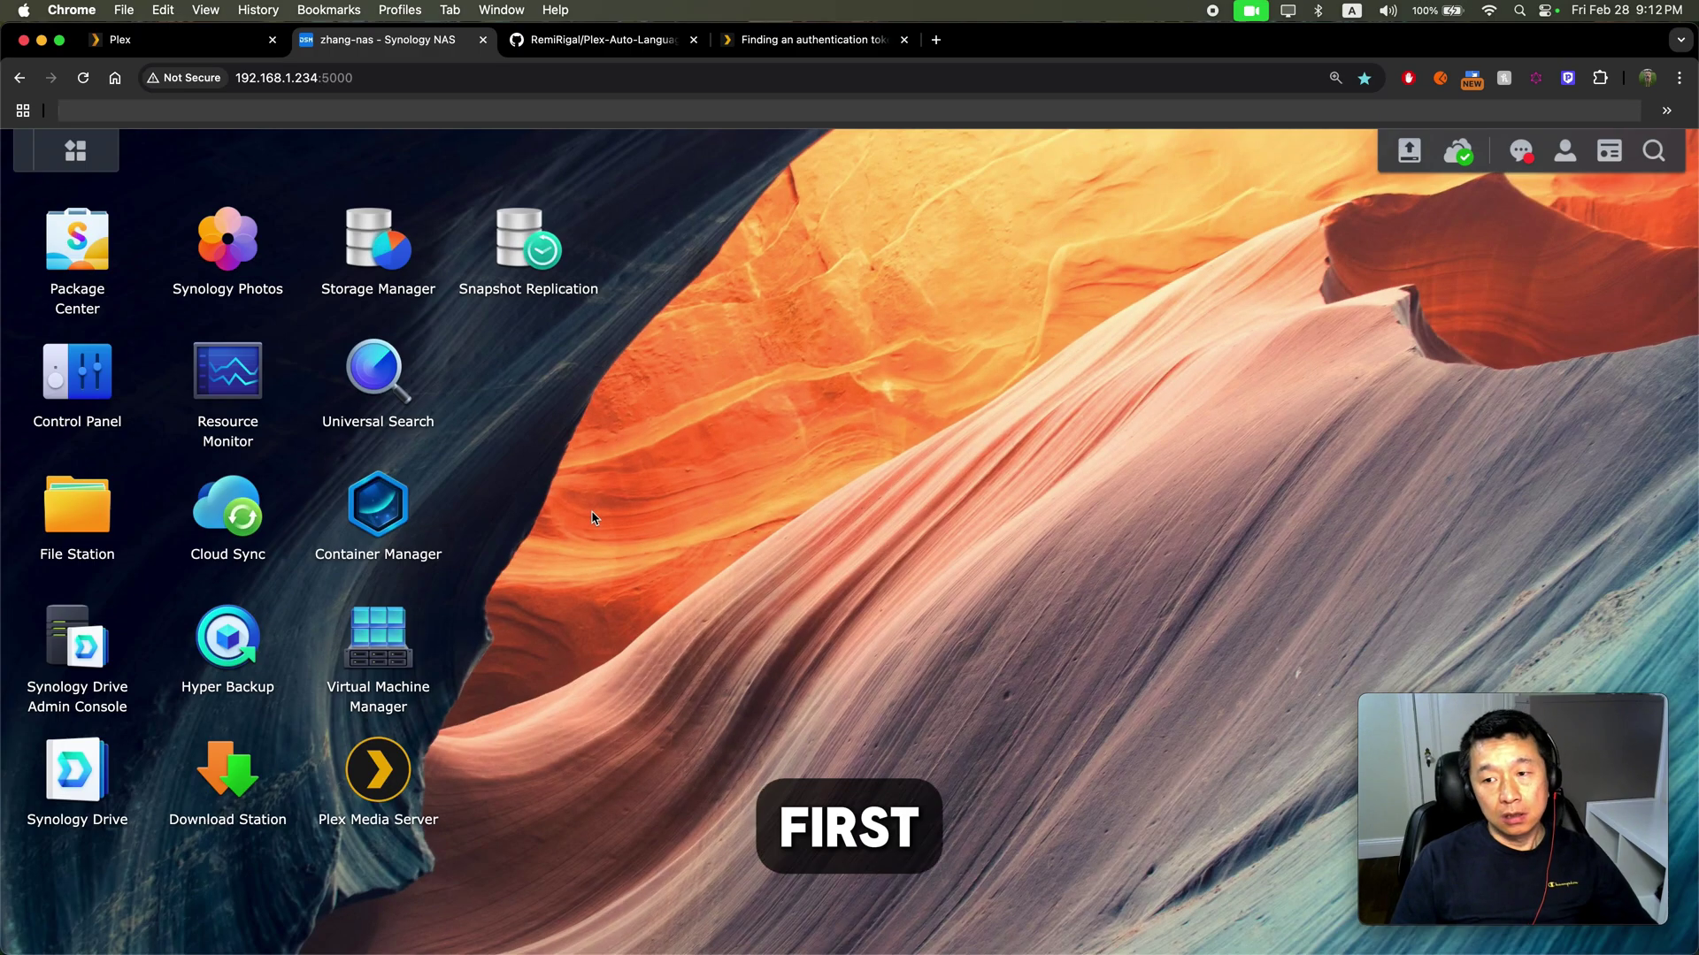
Show the Plex Web library, then bring the blank BBEdit note to the front.
click(189, 44)
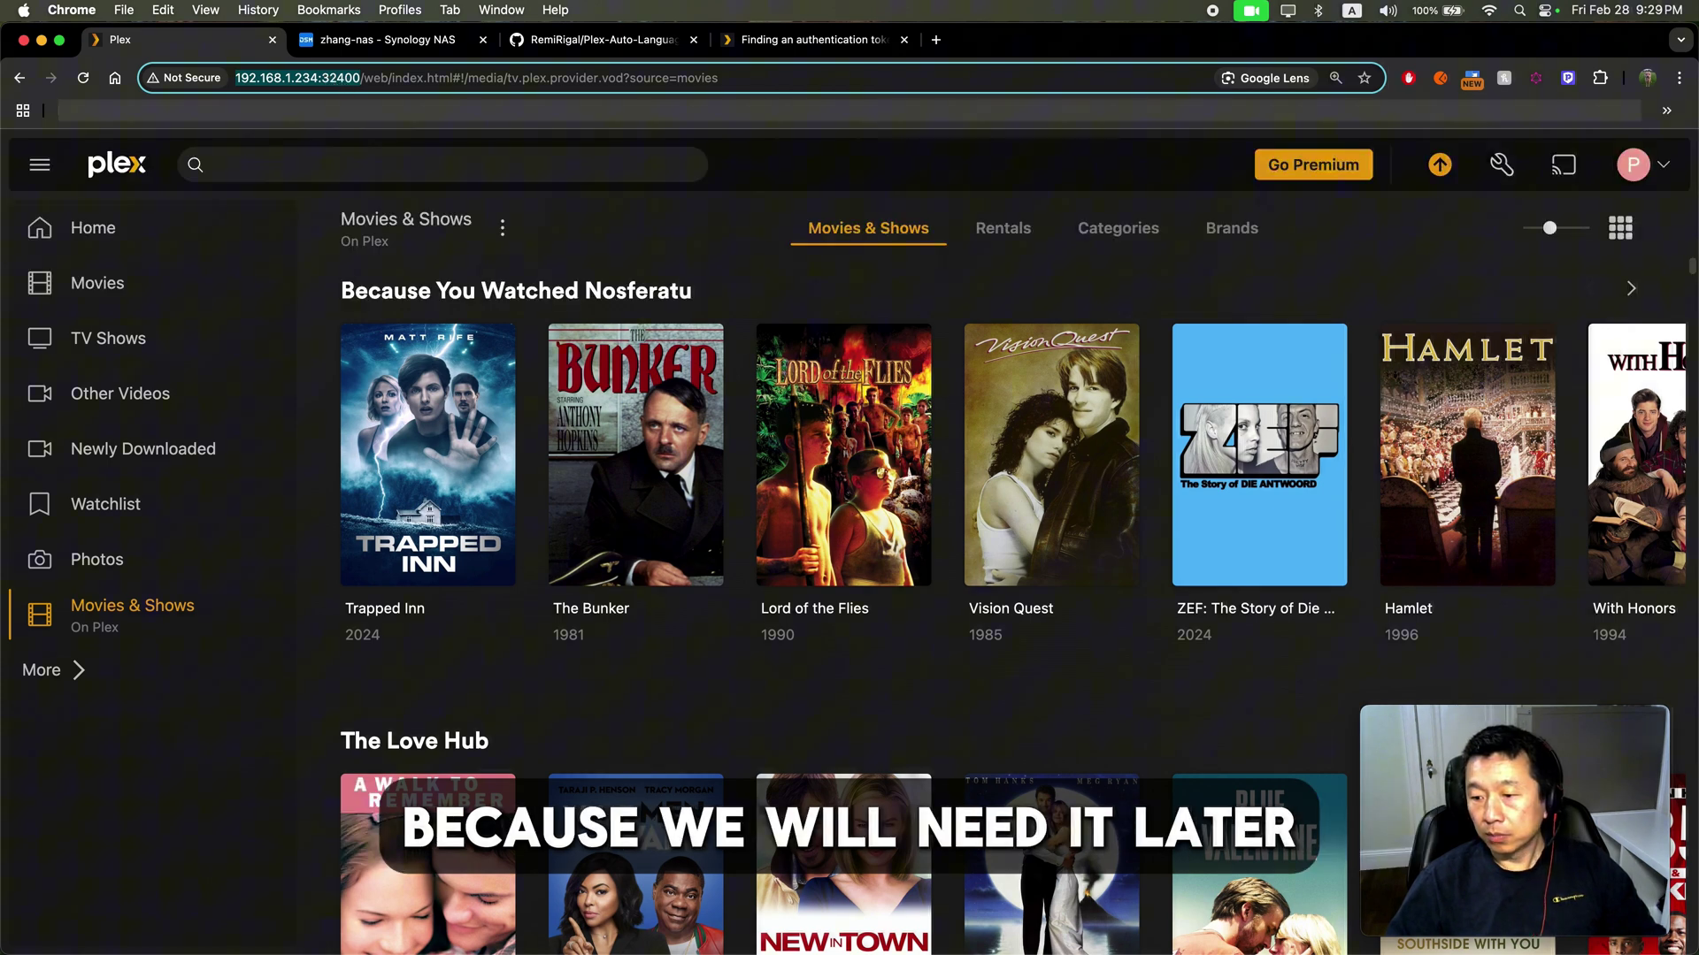
key(super+Tab)
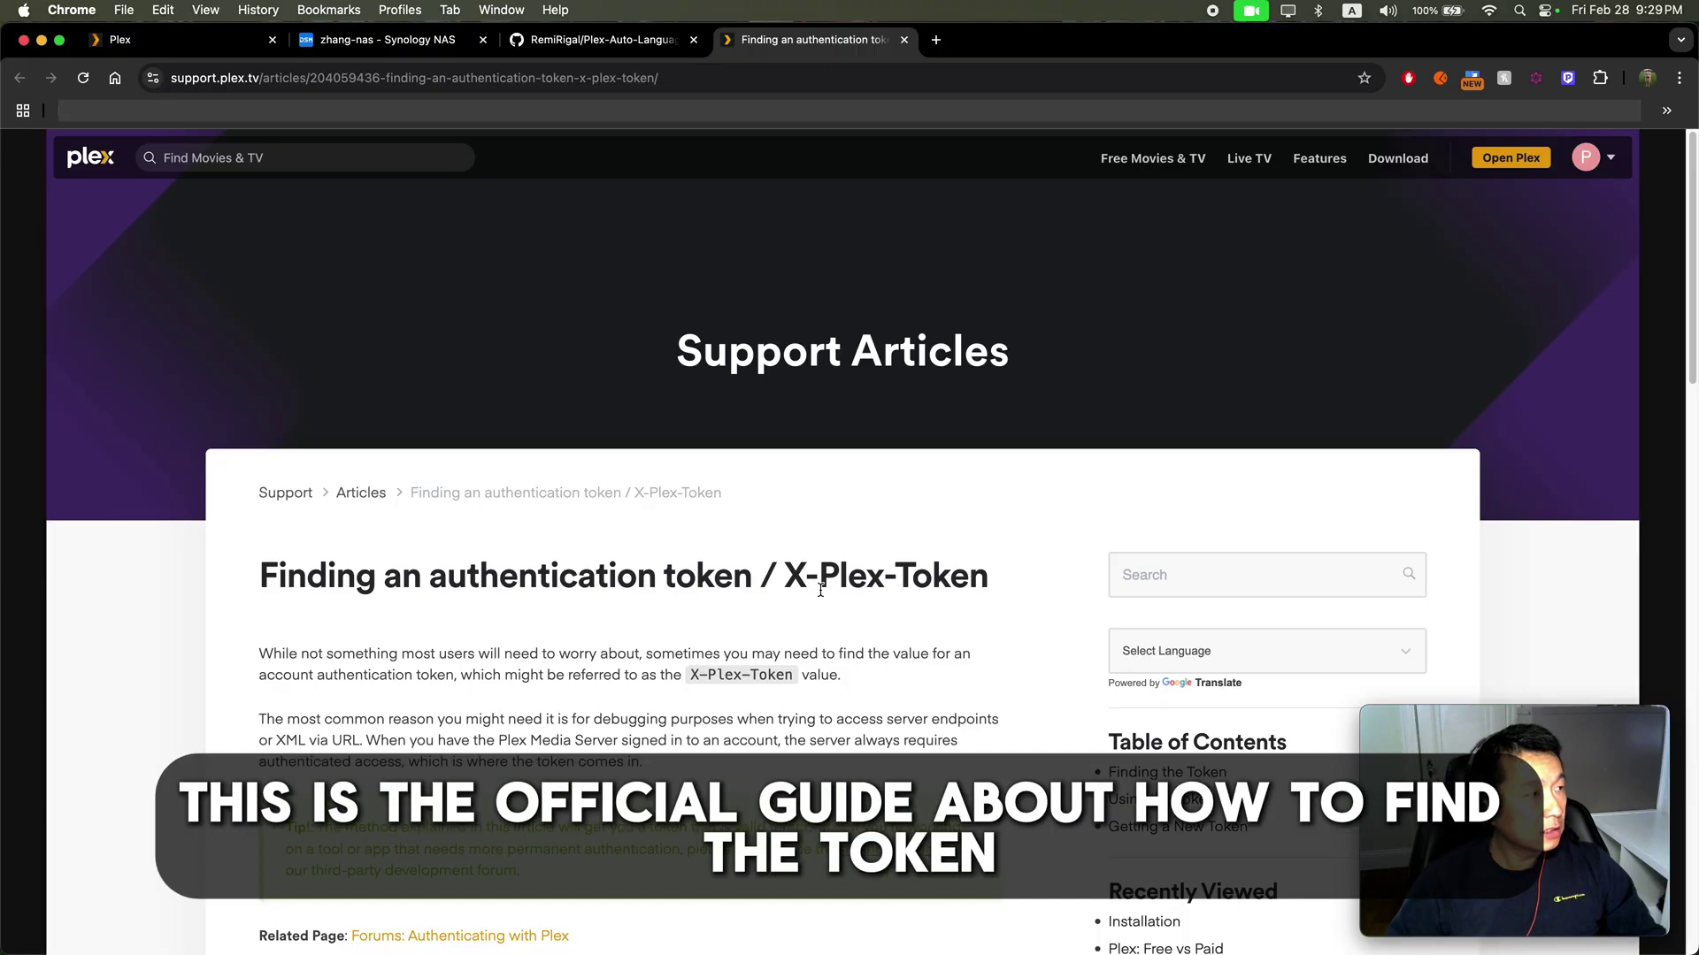
Scroll the X-Plex-Token support article down to 'Using the Token' and 'Getting a New Token'.
scroll(823, 597, down, 10)
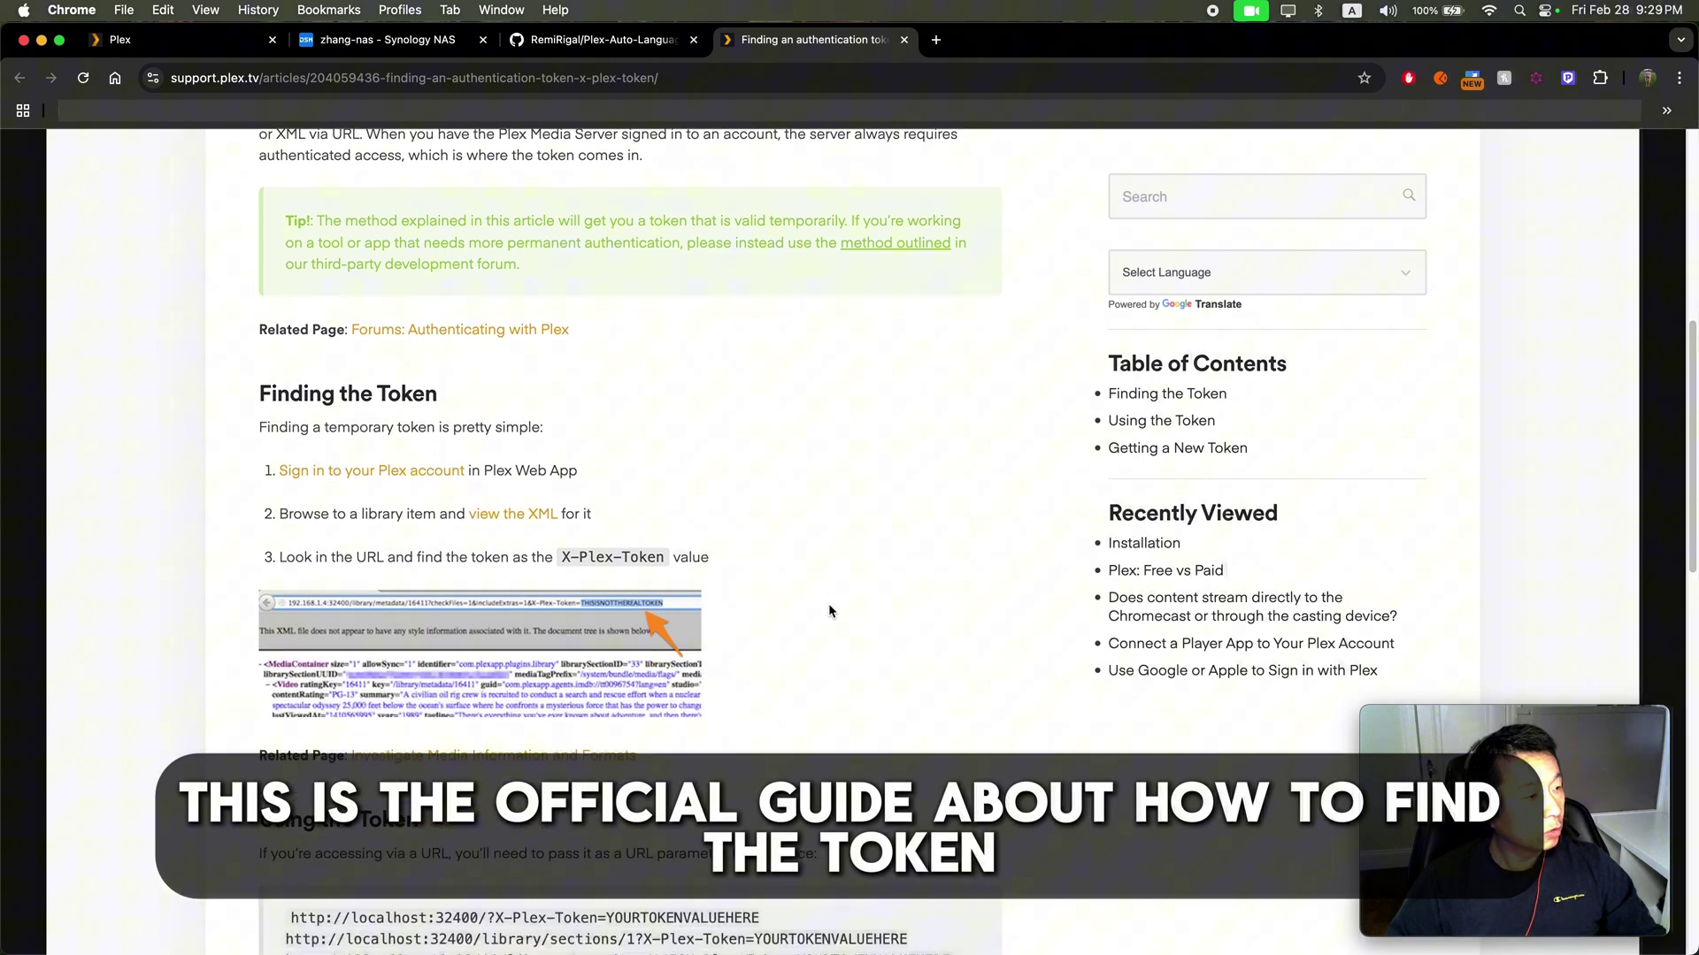
scroll(828, 610, down, 5)
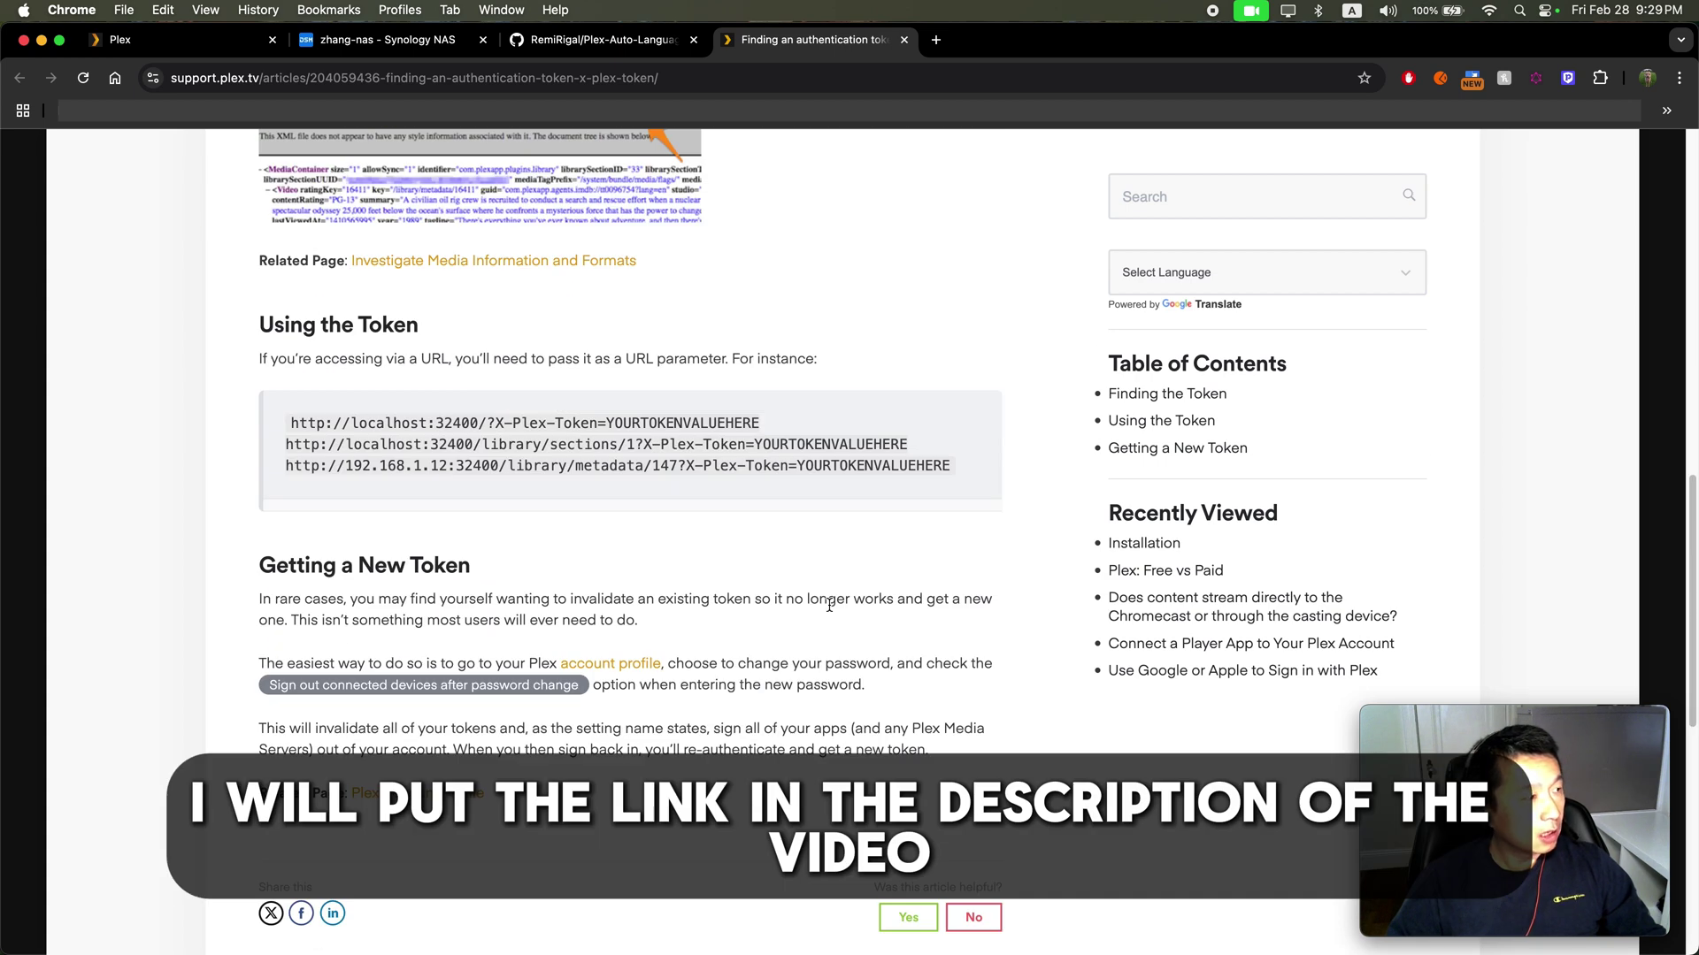
scroll(829, 606, down, 1)
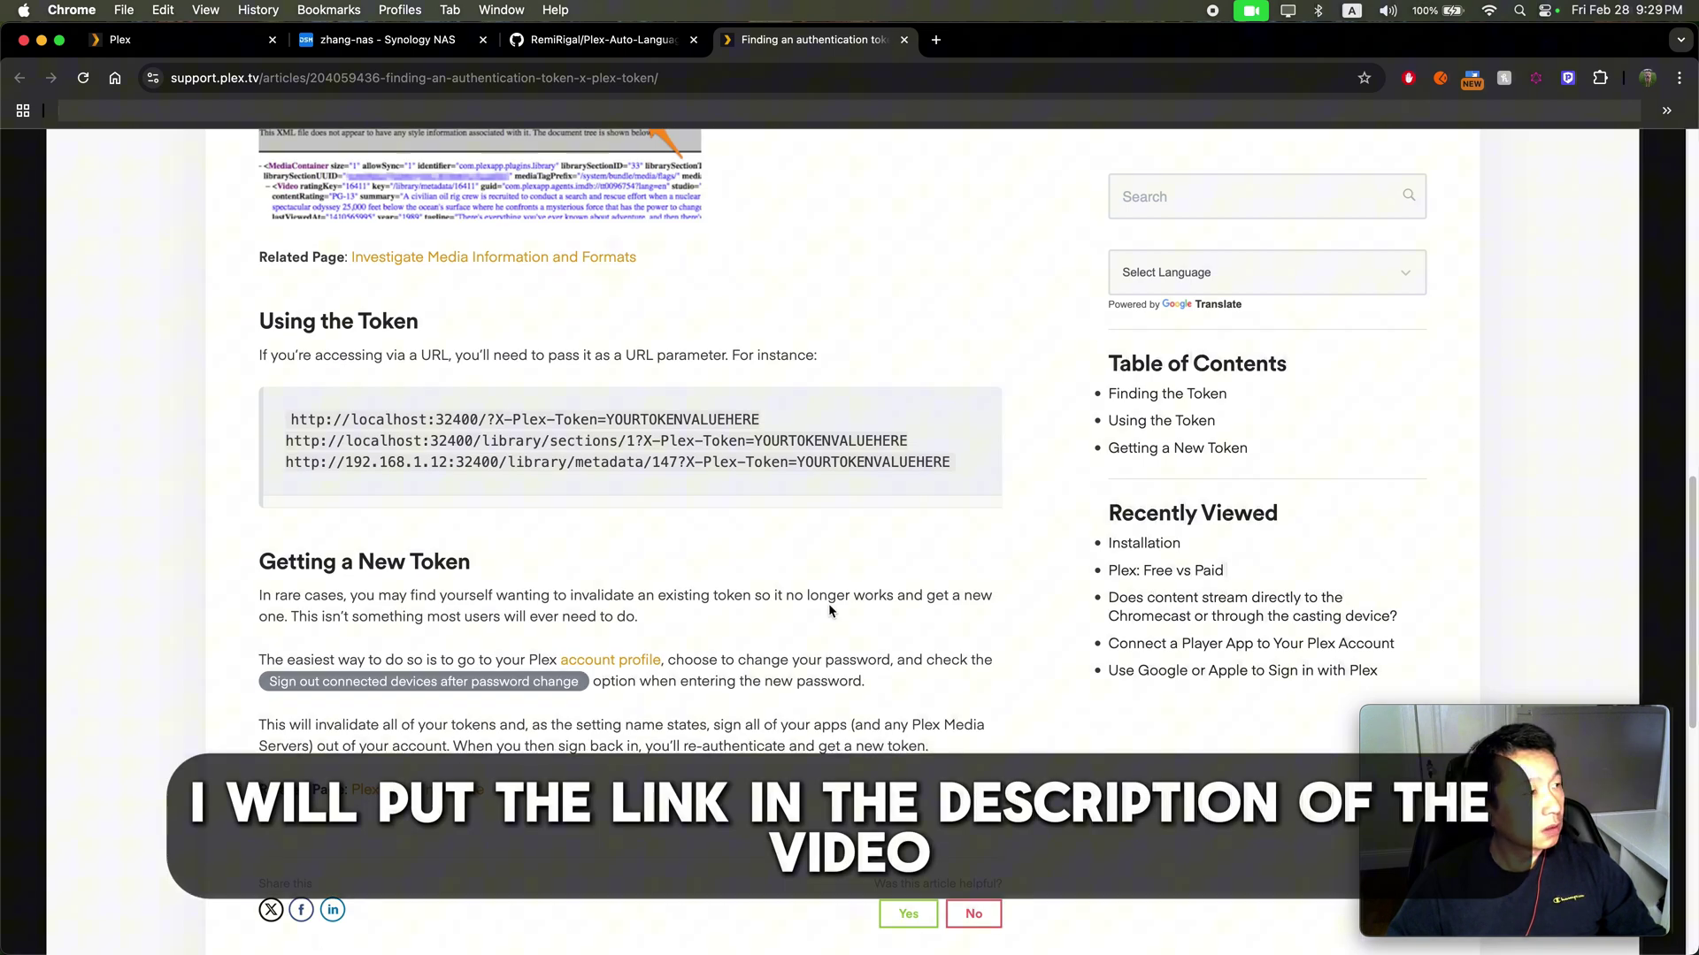
Show Get Info for Feb 26 photo PXL_20250226_120717359.jpg in Plex's Photos library.
click(171, 51)
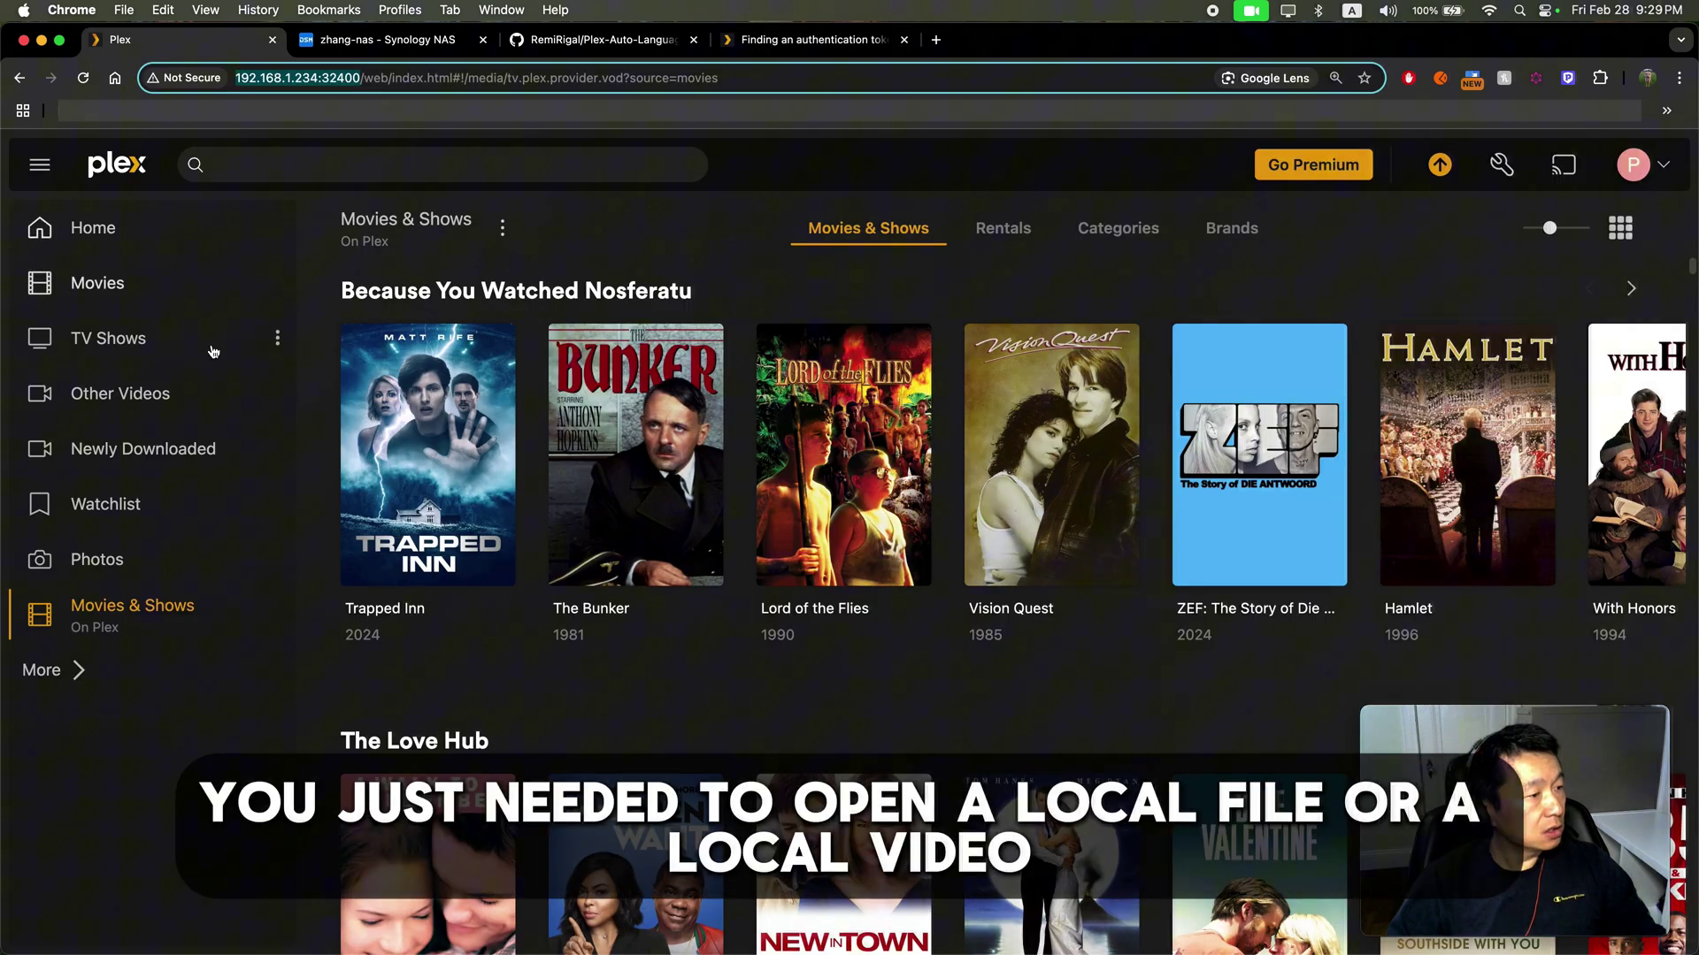
click(160, 563)
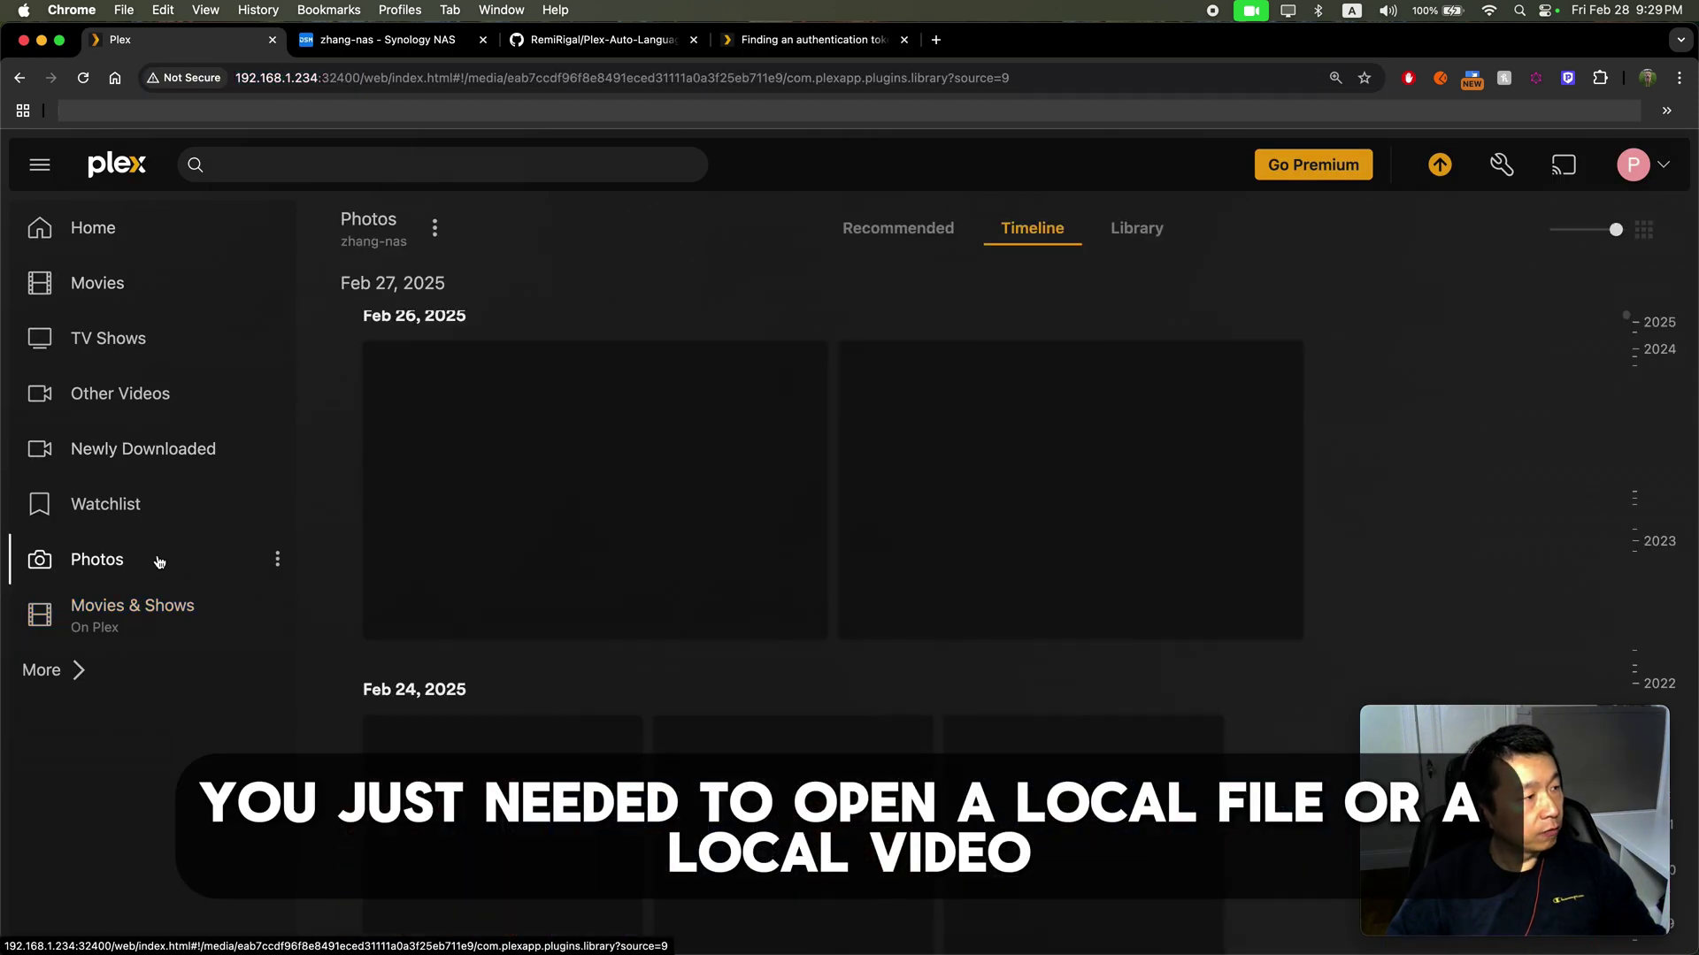
mouse_move(747, 622)
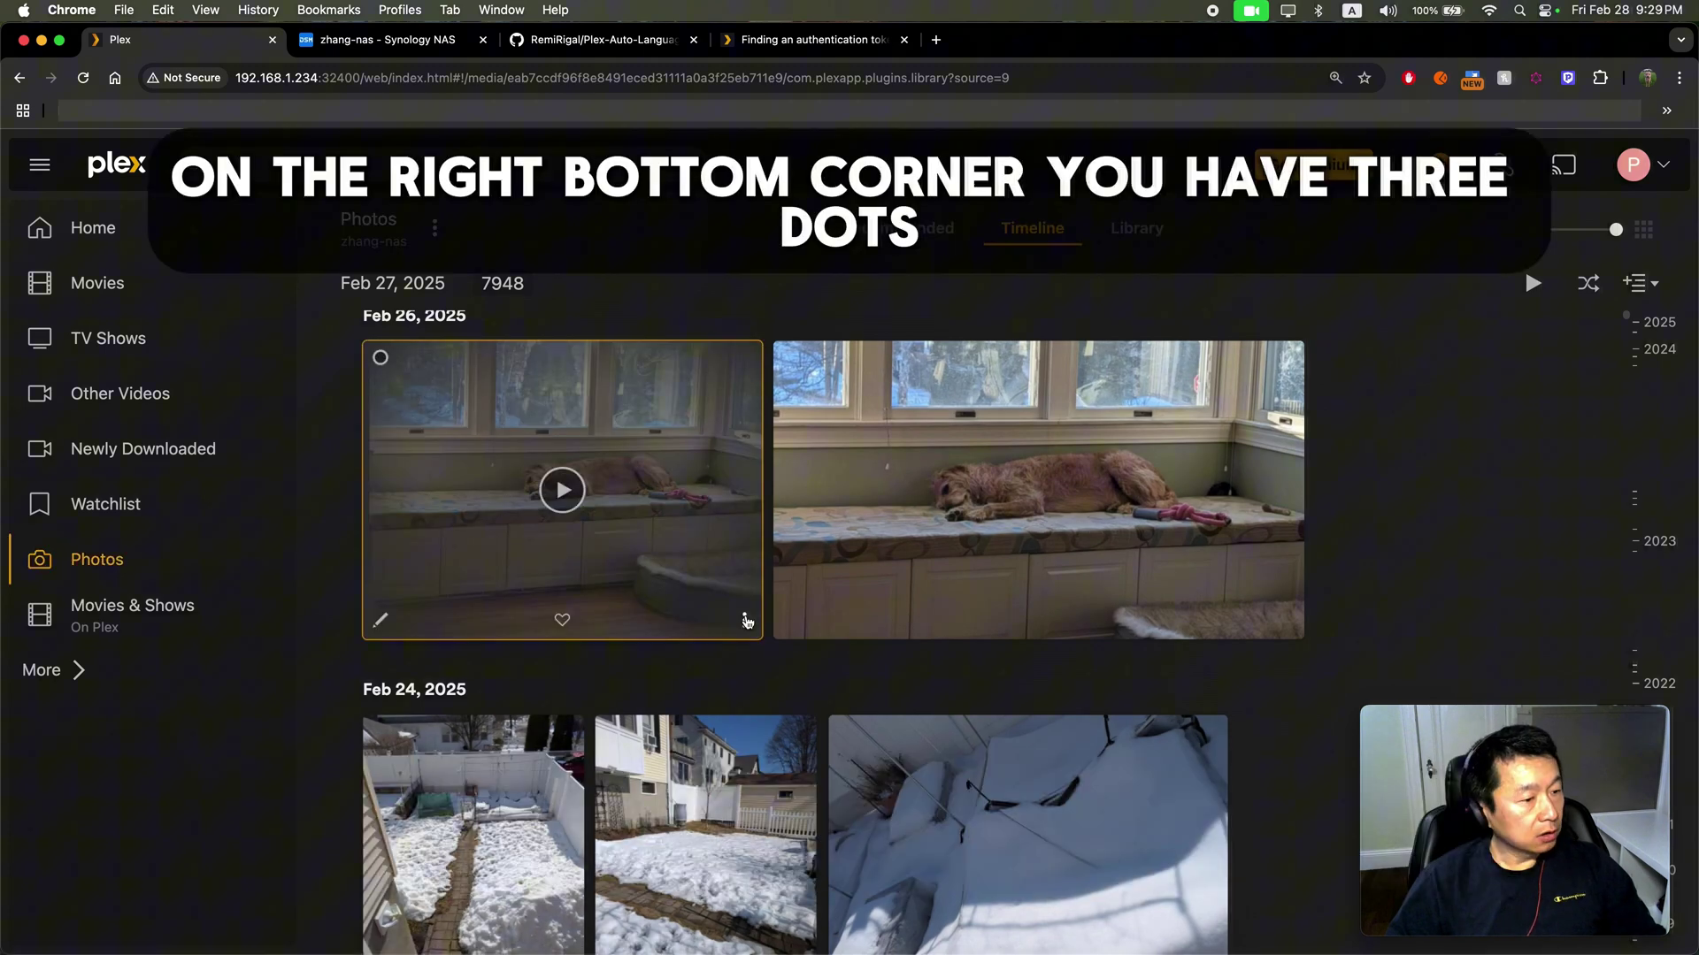
click(746, 620)
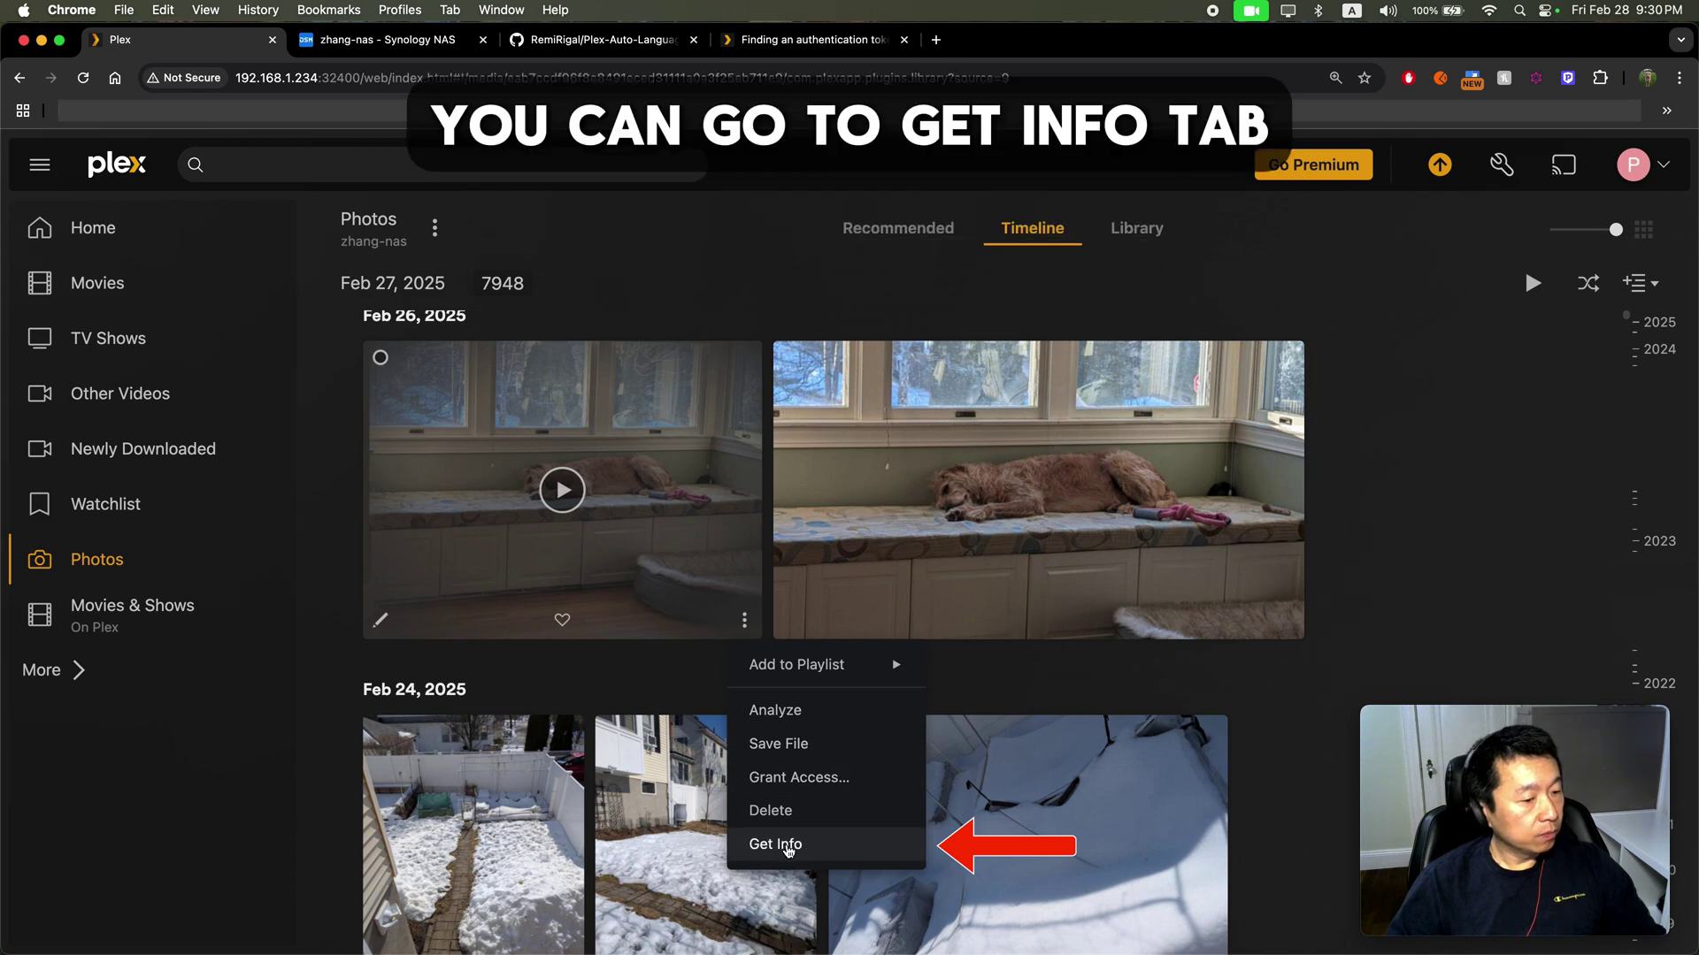
click(787, 846)
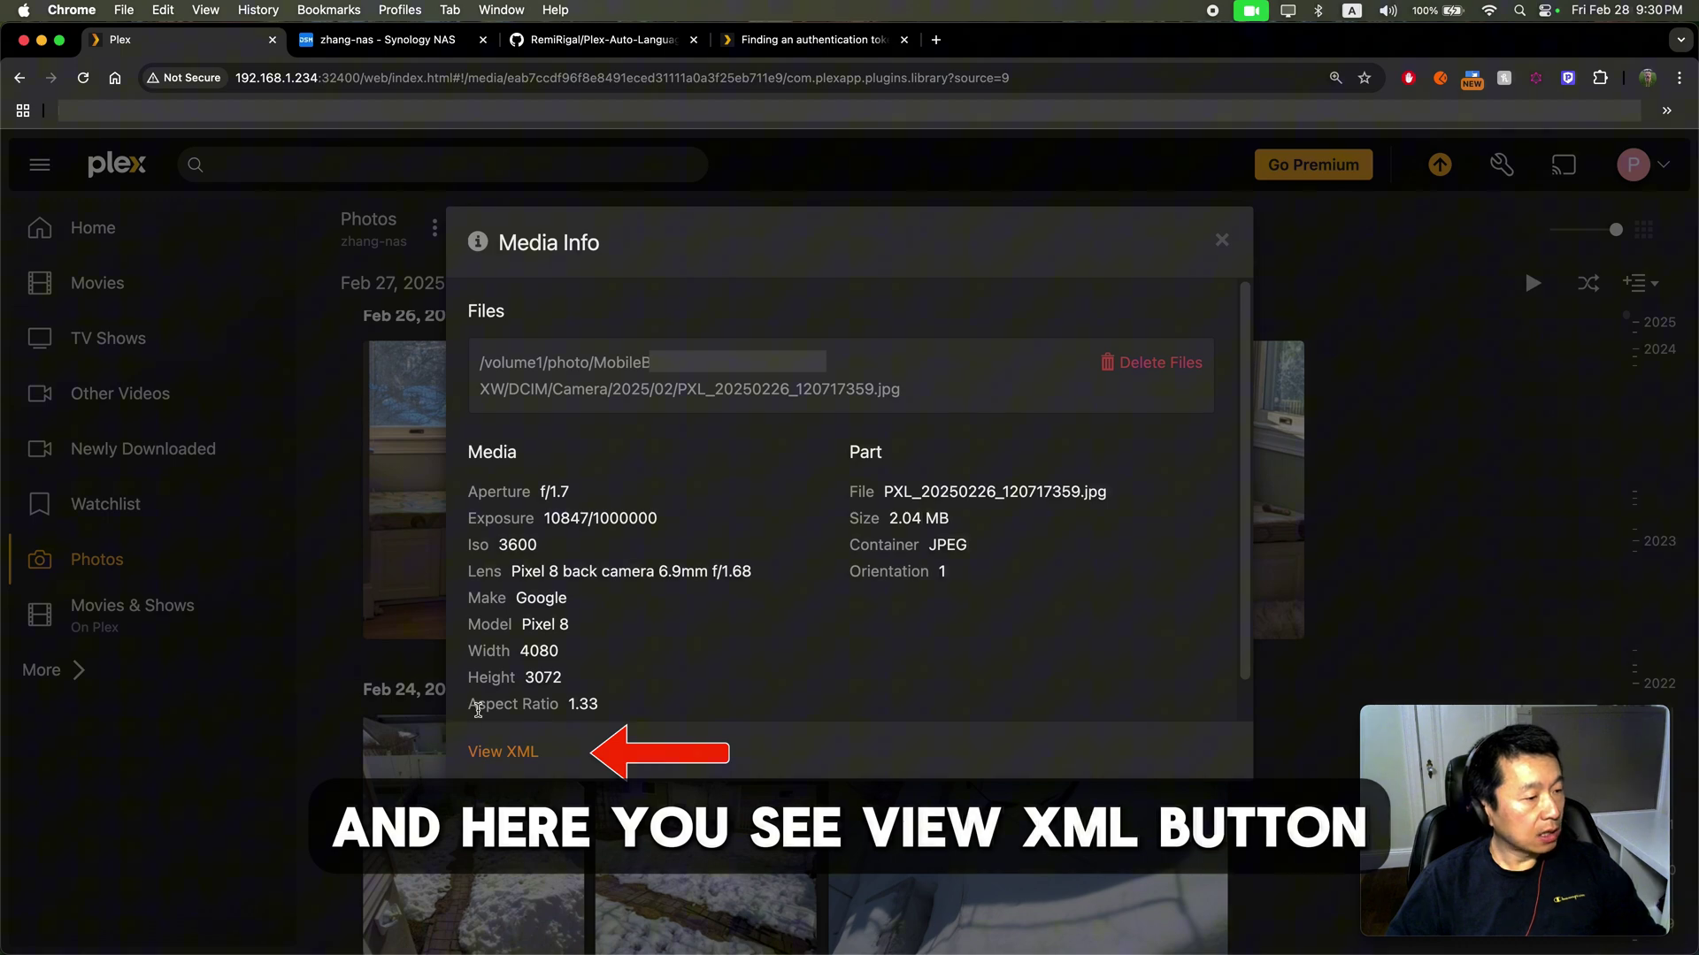
View the photo's XML and select the X-Plex-Token value at the end of its URL.
click(502, 751)
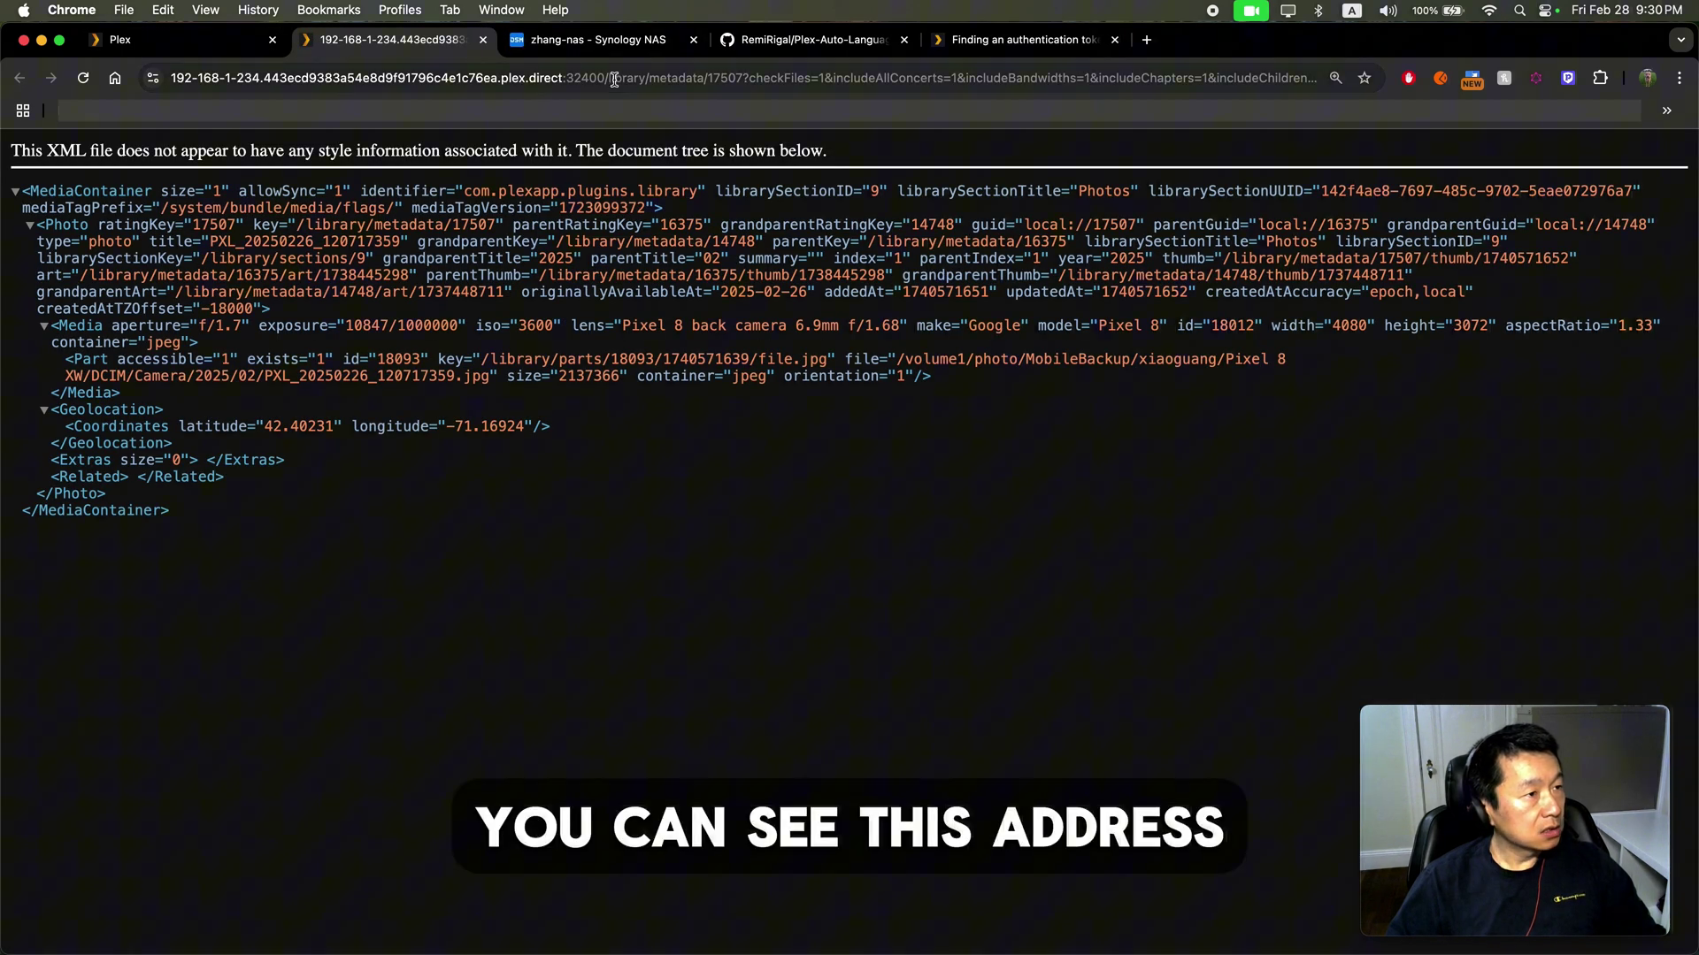
click(623, 75)
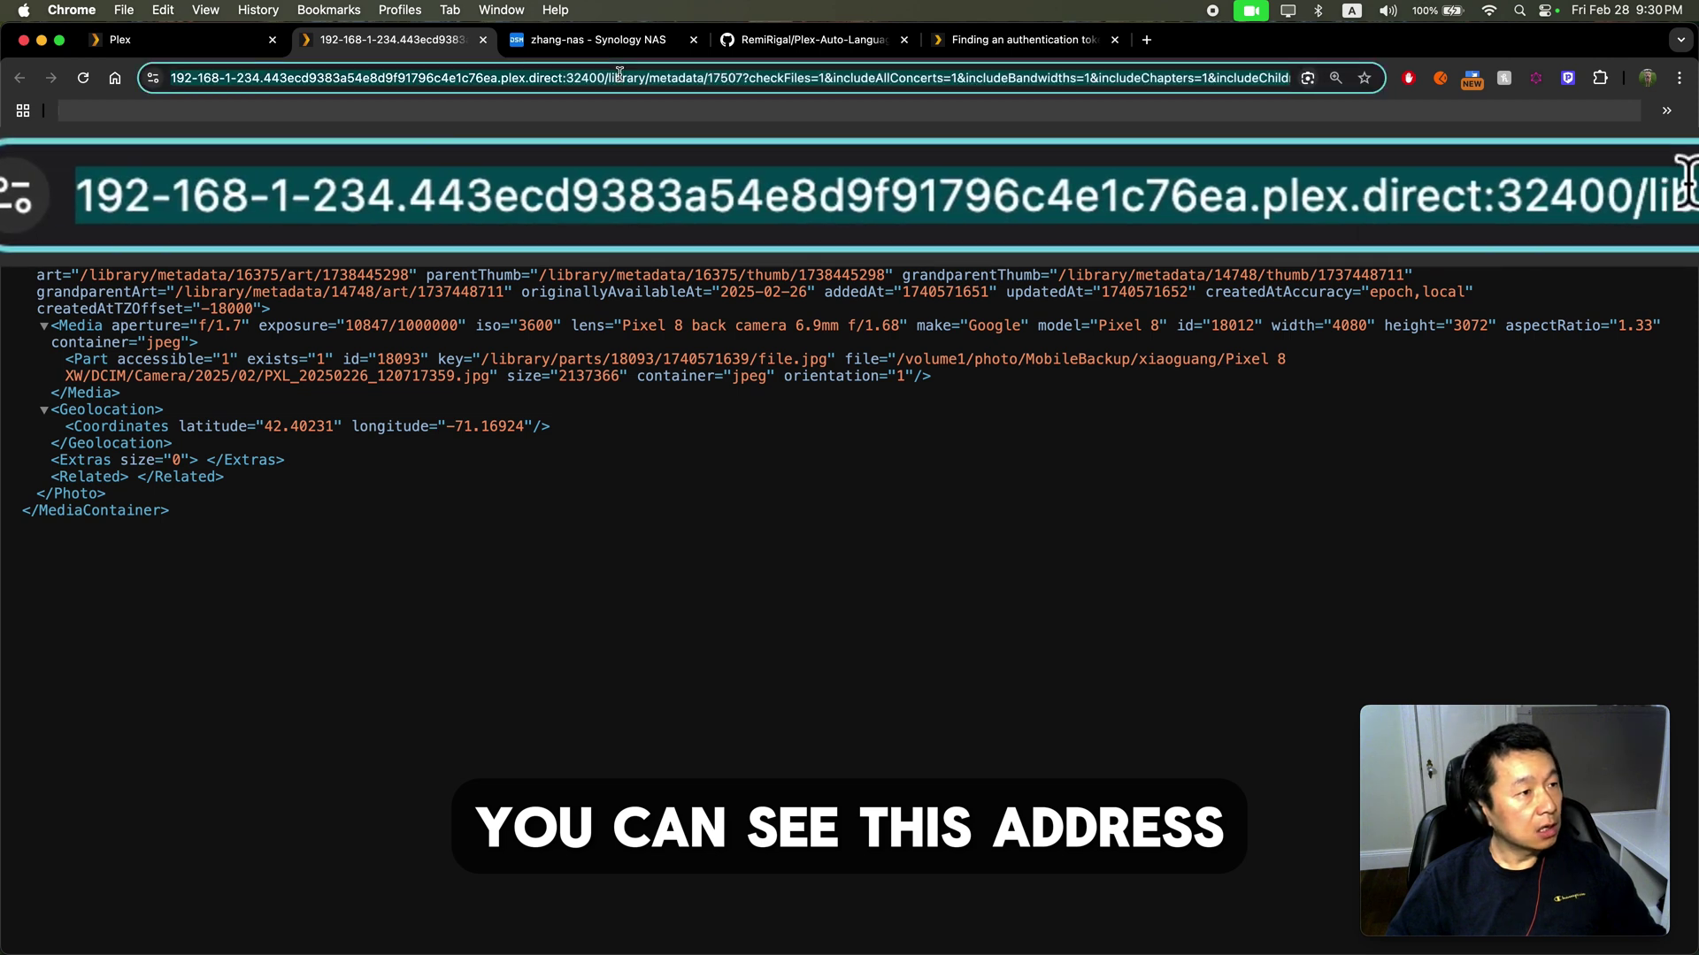
scroll(1203, 78, right, 10)
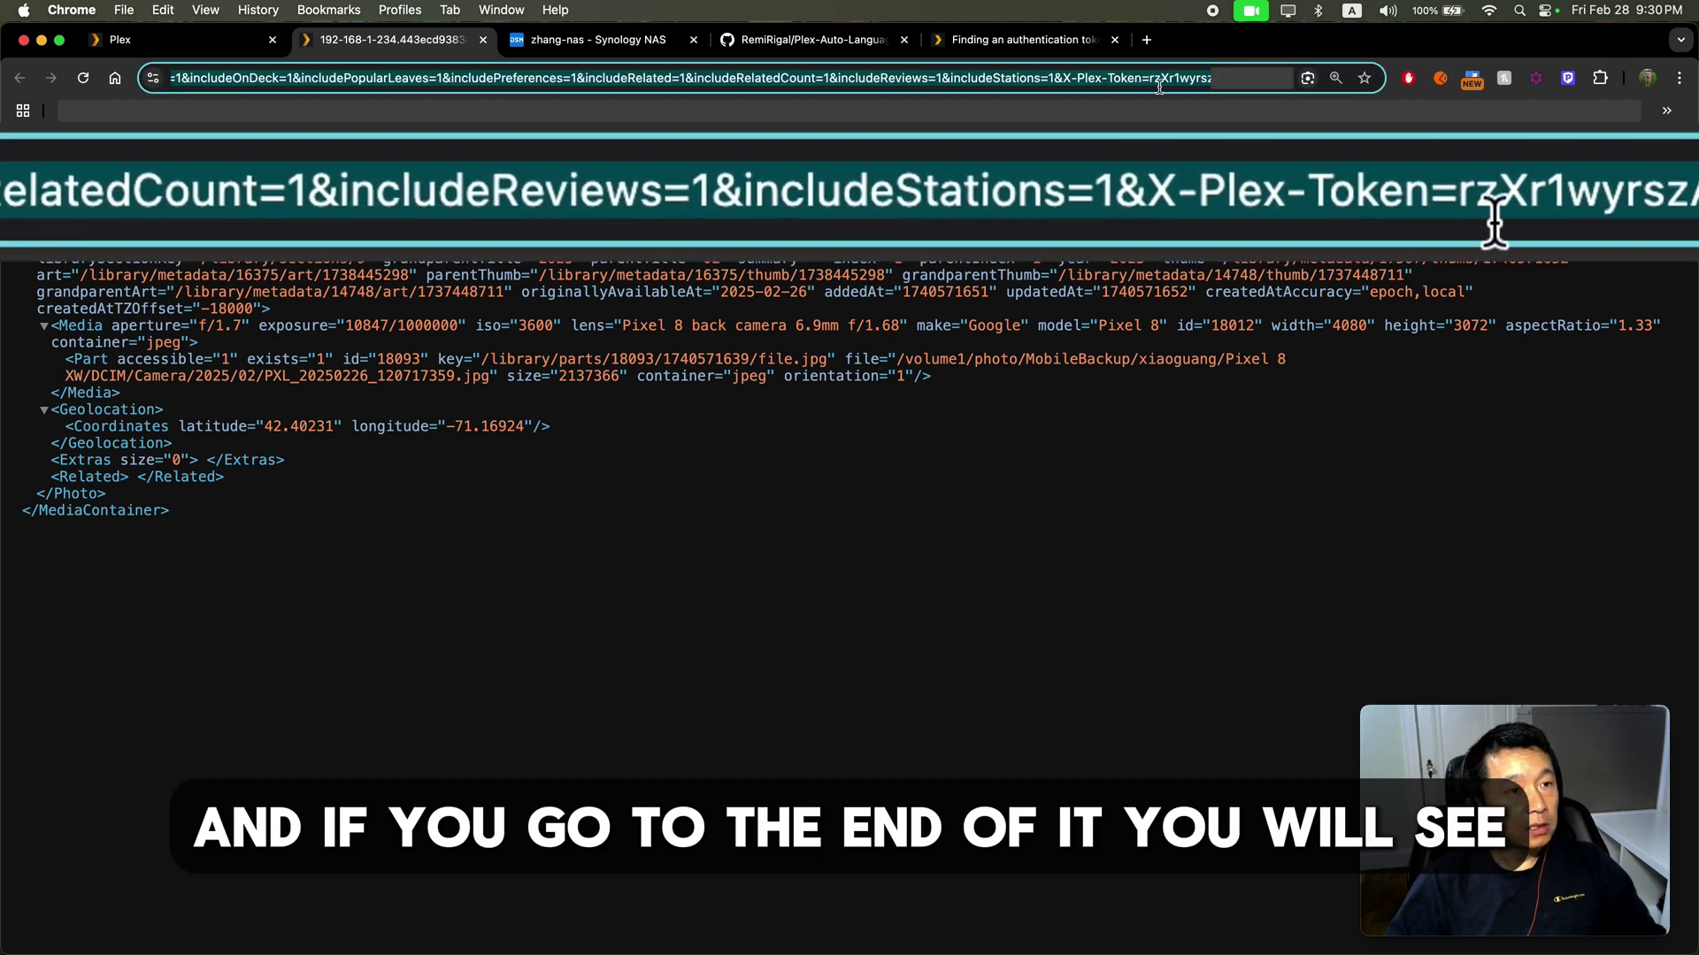
click(1120, 78)
drag(1059, 78, 1248, 85)
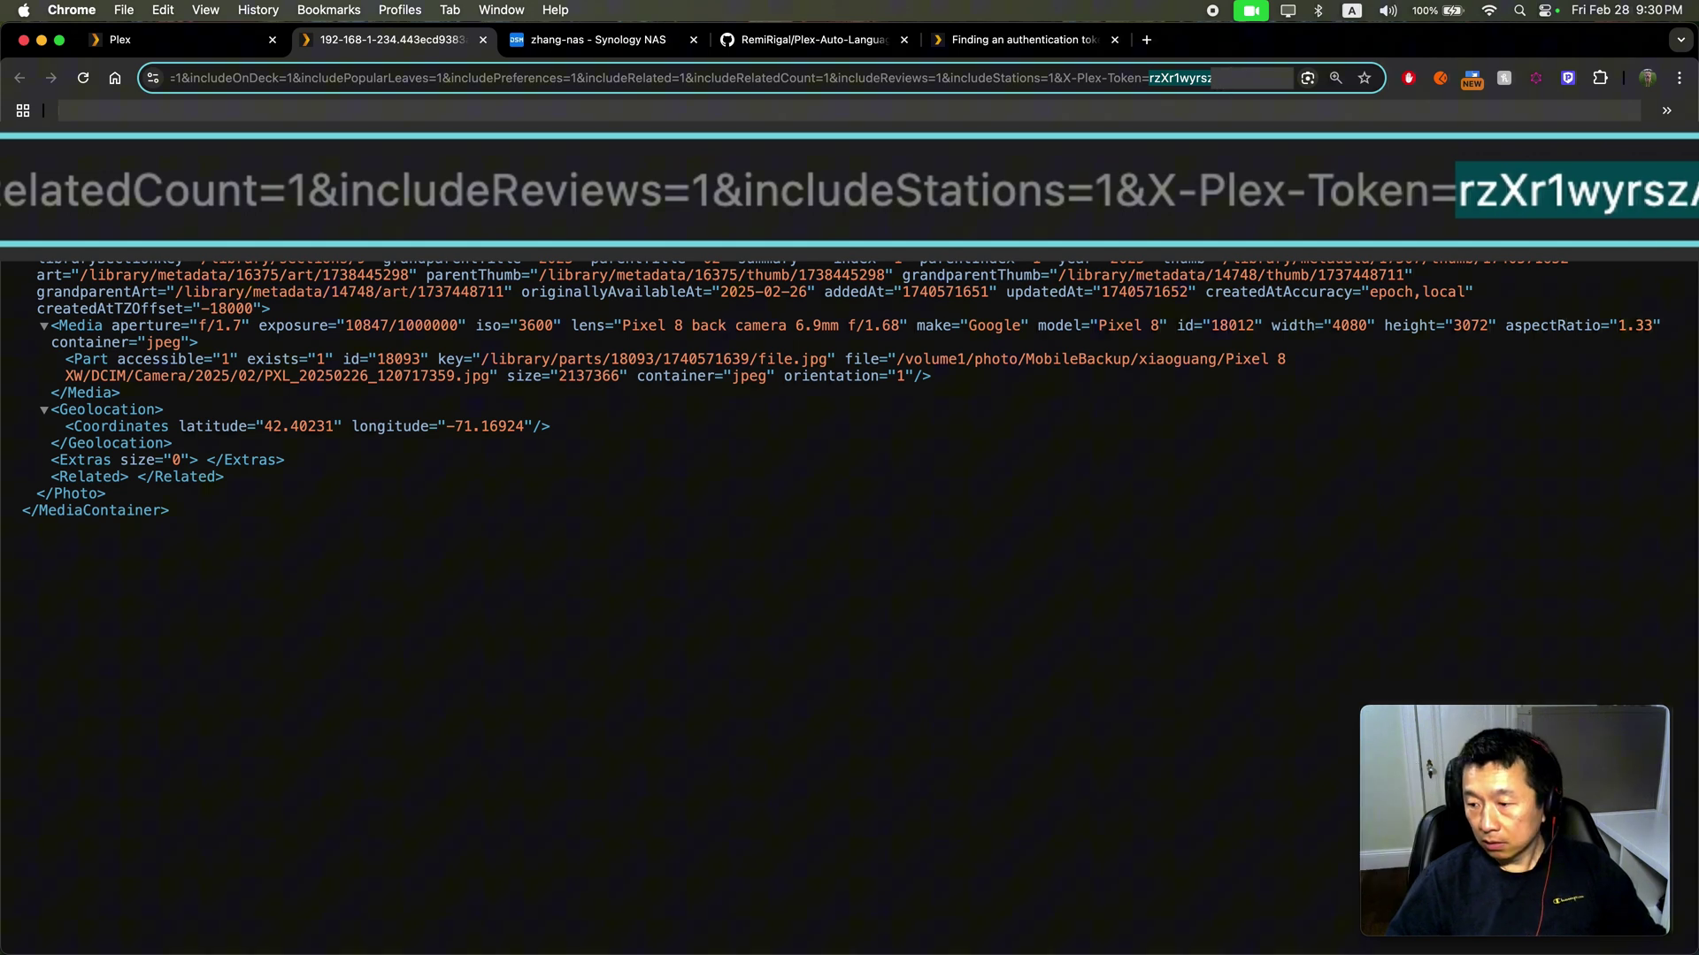
key(super+Tab)
key(Return)
key(Return)
key(Return)
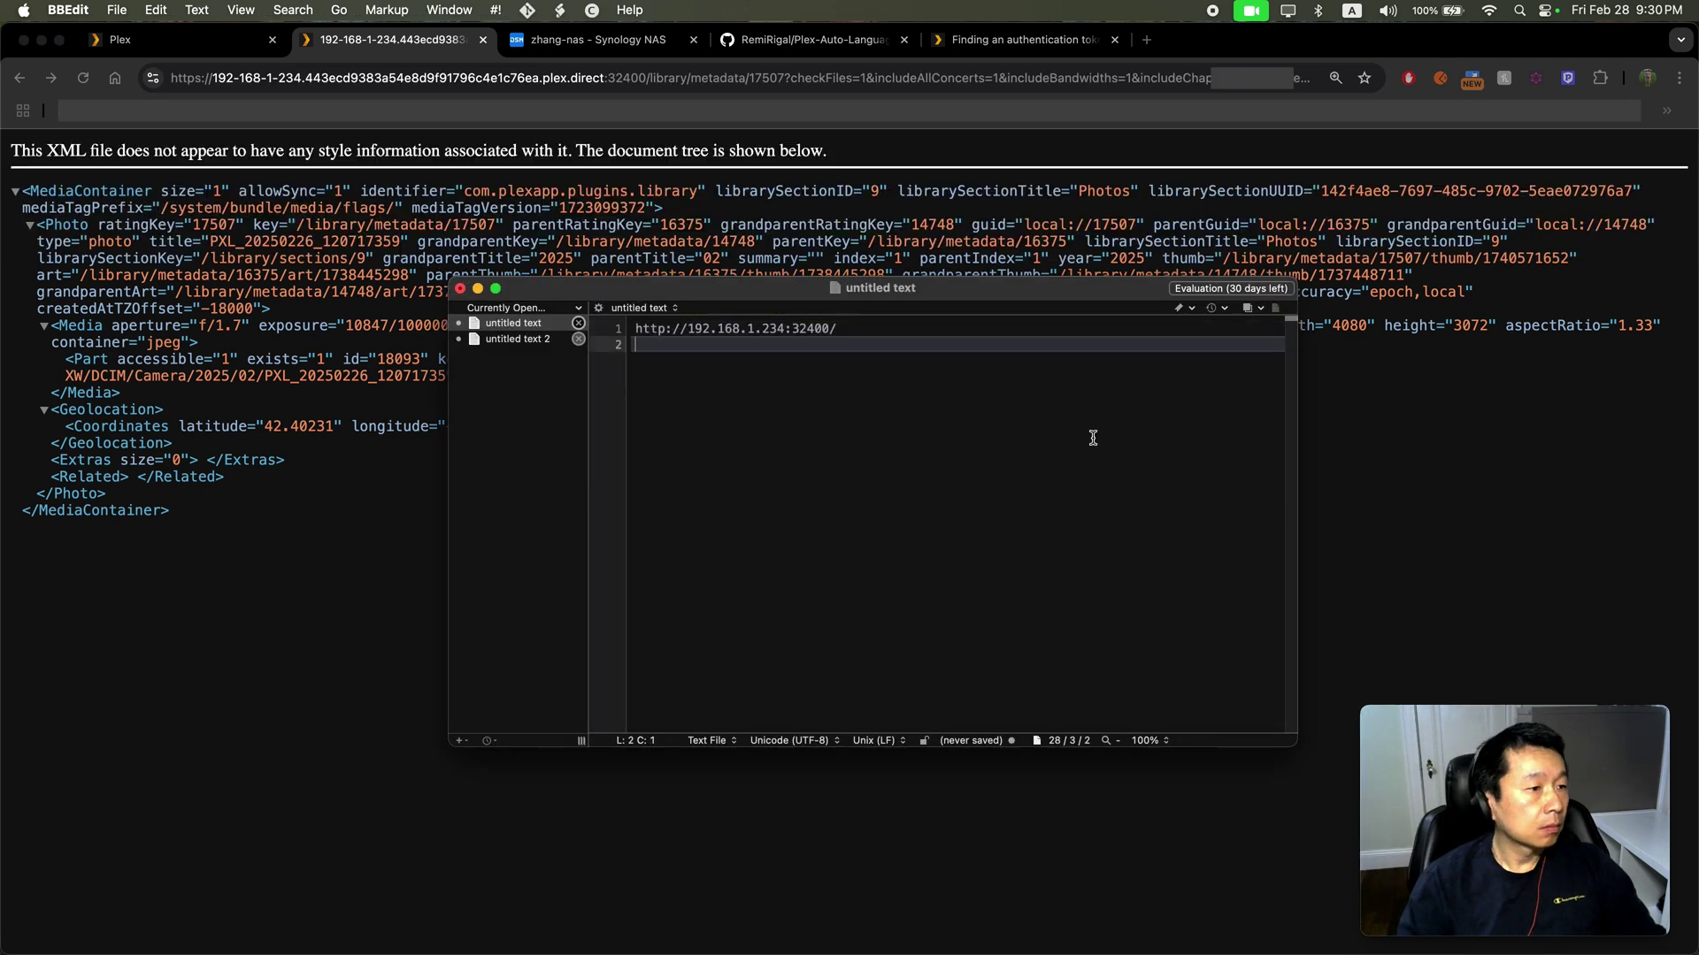
key(super+v)
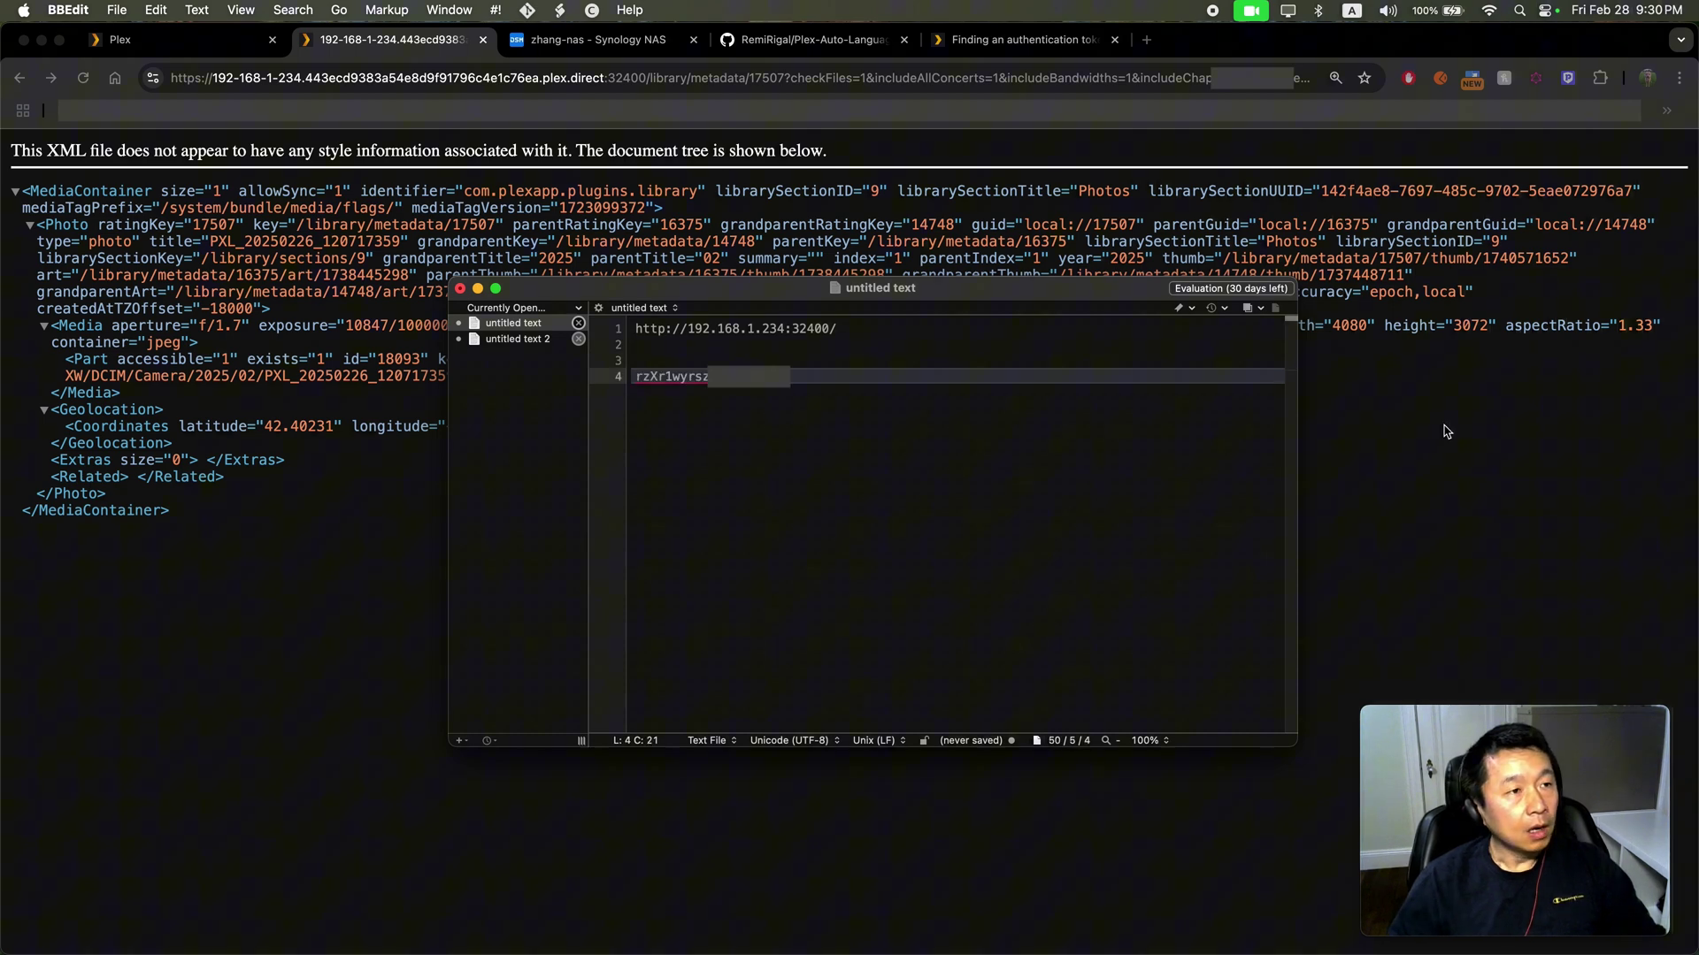
key(super+Tab)
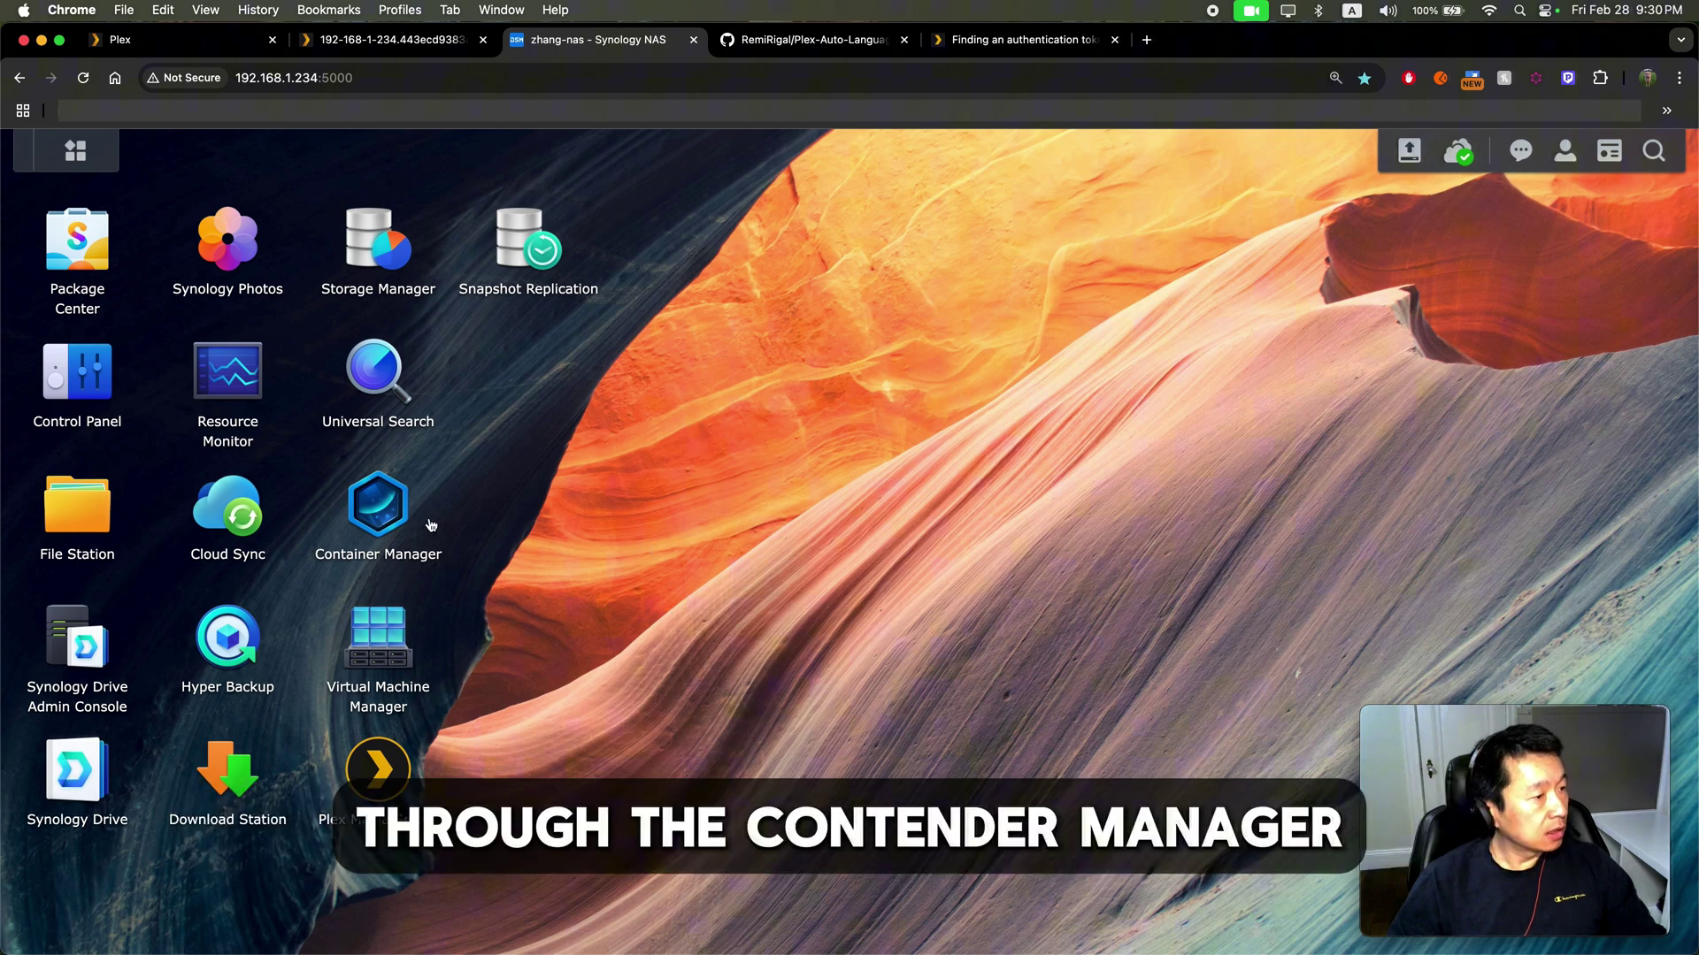
Search the Container Manager registry for plex-auto-languages.
click(386, 511)
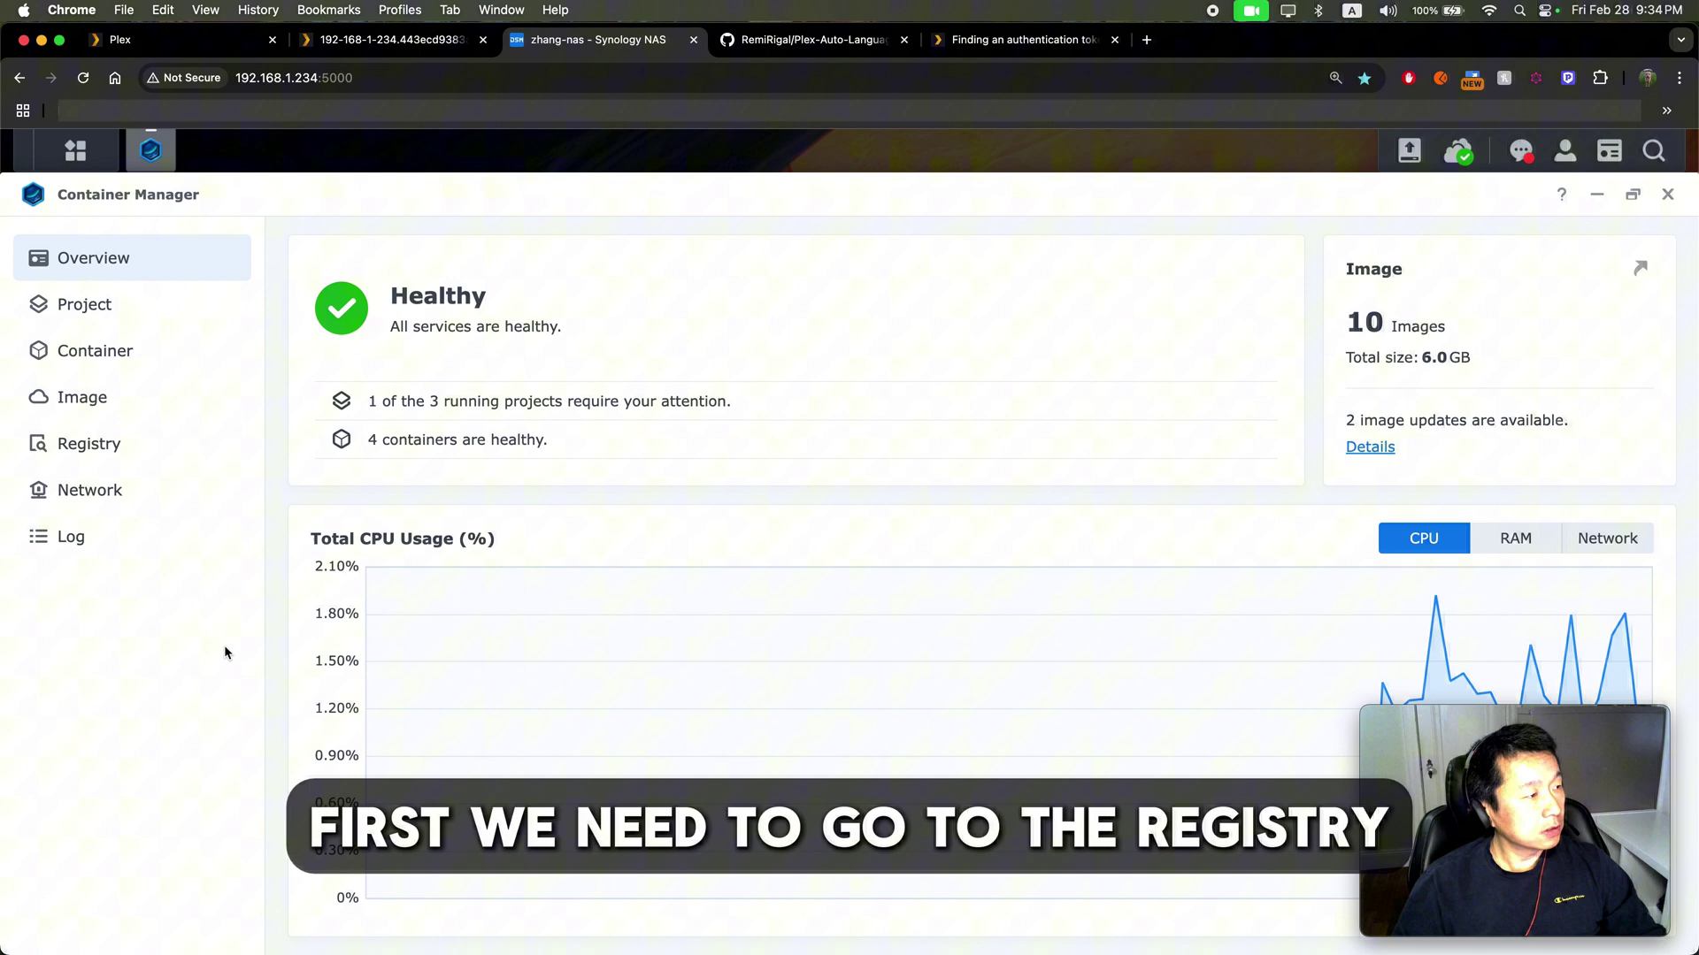
click(90, 453)
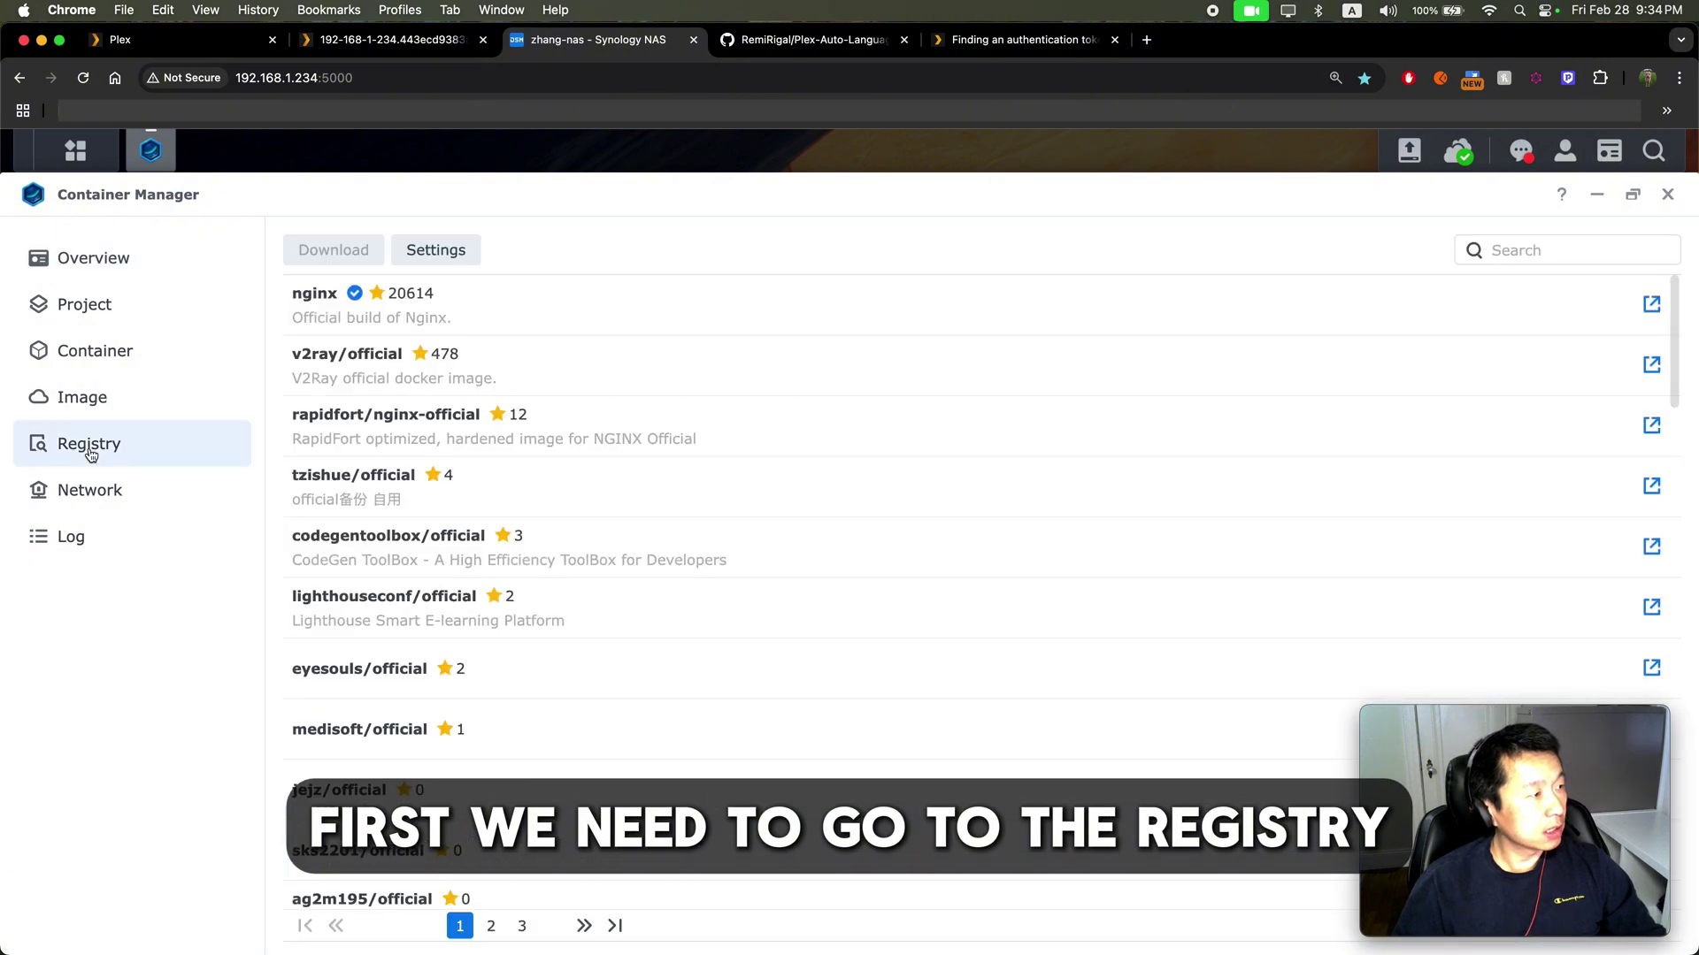
click(1589, 248)
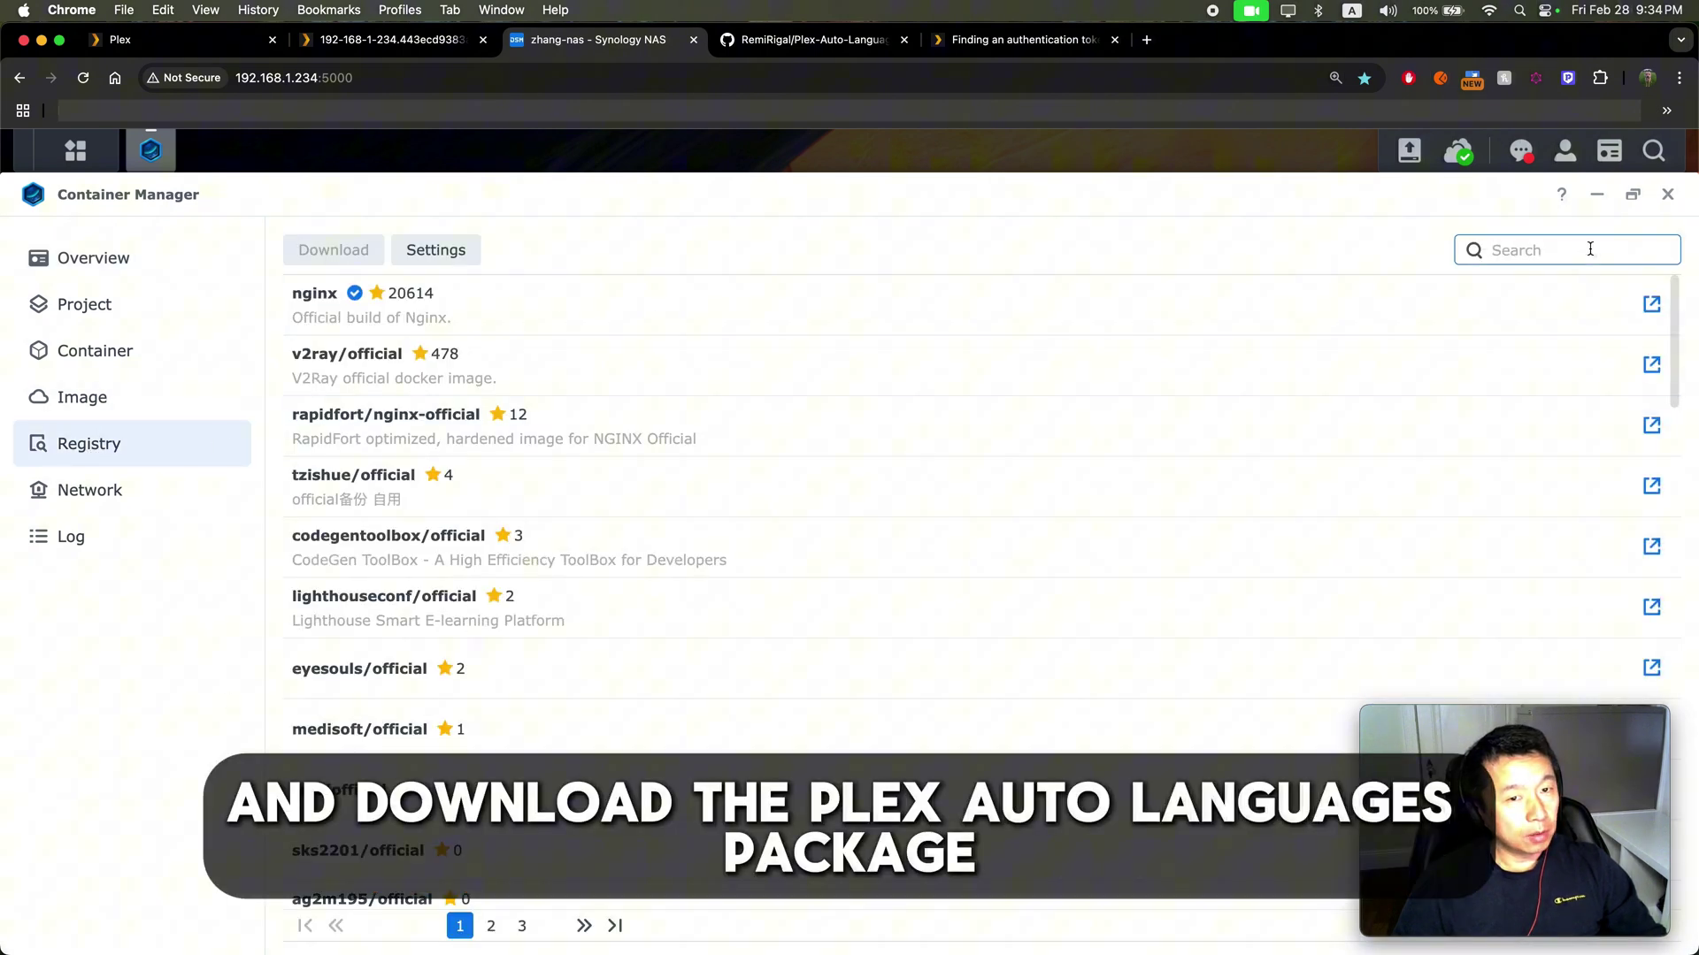
text(plex-auto-languages)
key(Return)
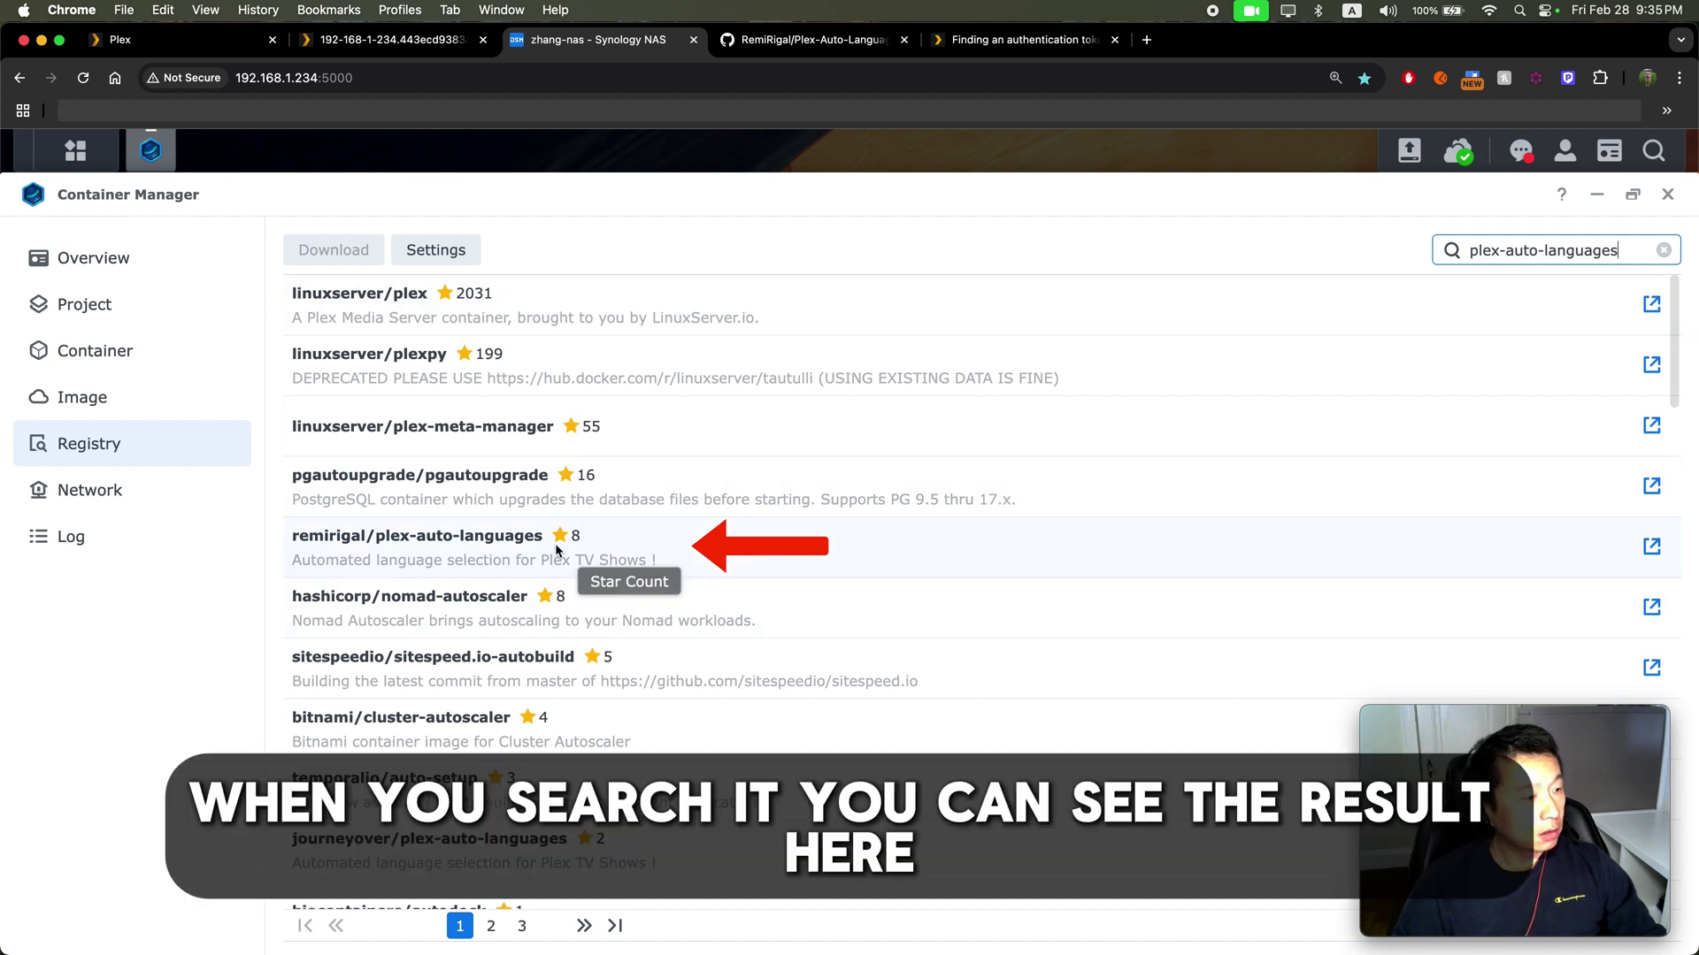
View remirigal/plex-auto-languages on Docker Hub, scrolled to the complete example config.yaml.
click(1652, 547)
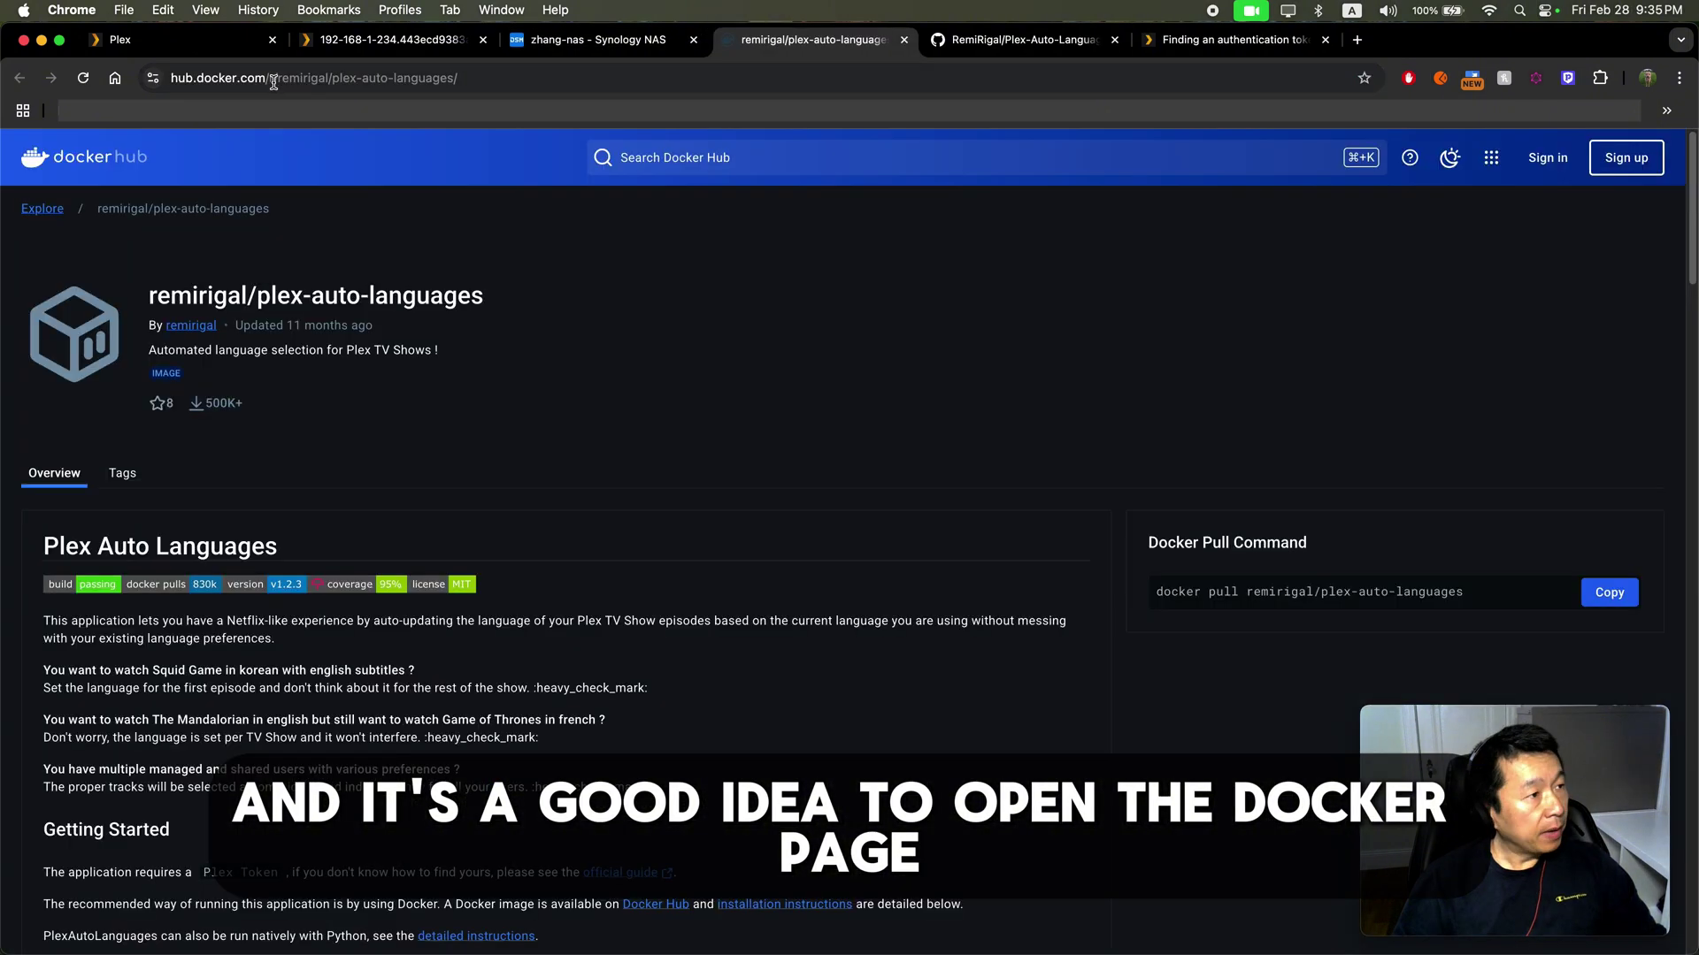
scroll(634, 562, down, 3)
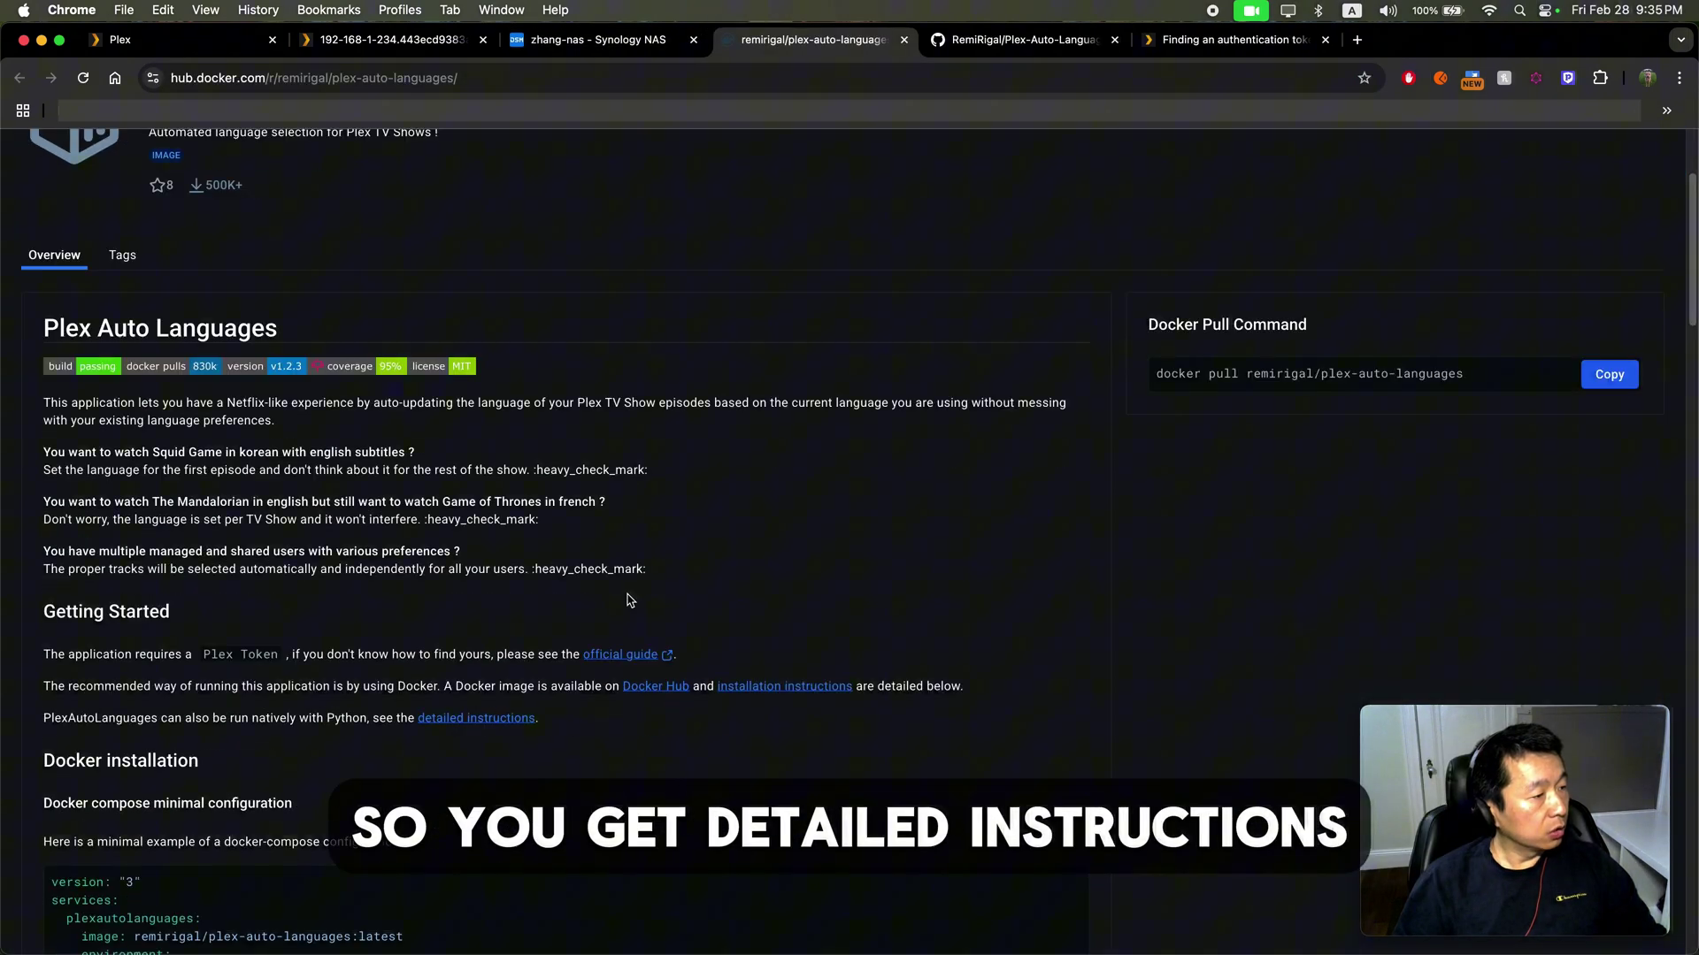
scroll(632, 599, down, 7)
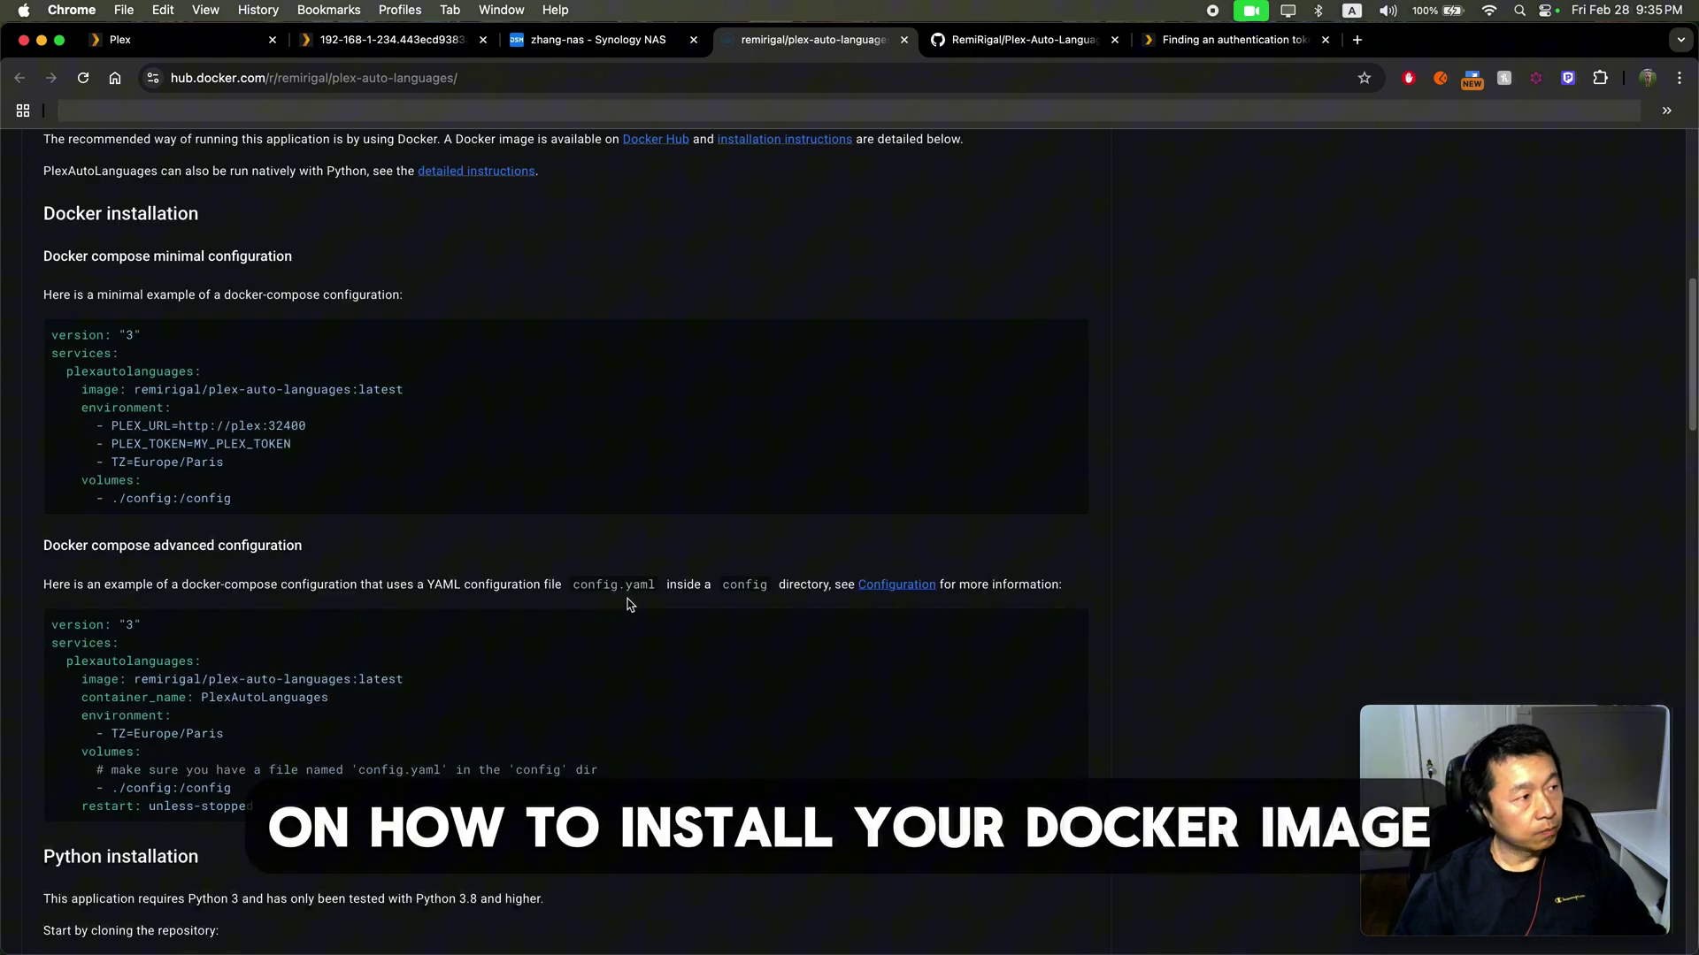
scroll(629, 606, down, 5)
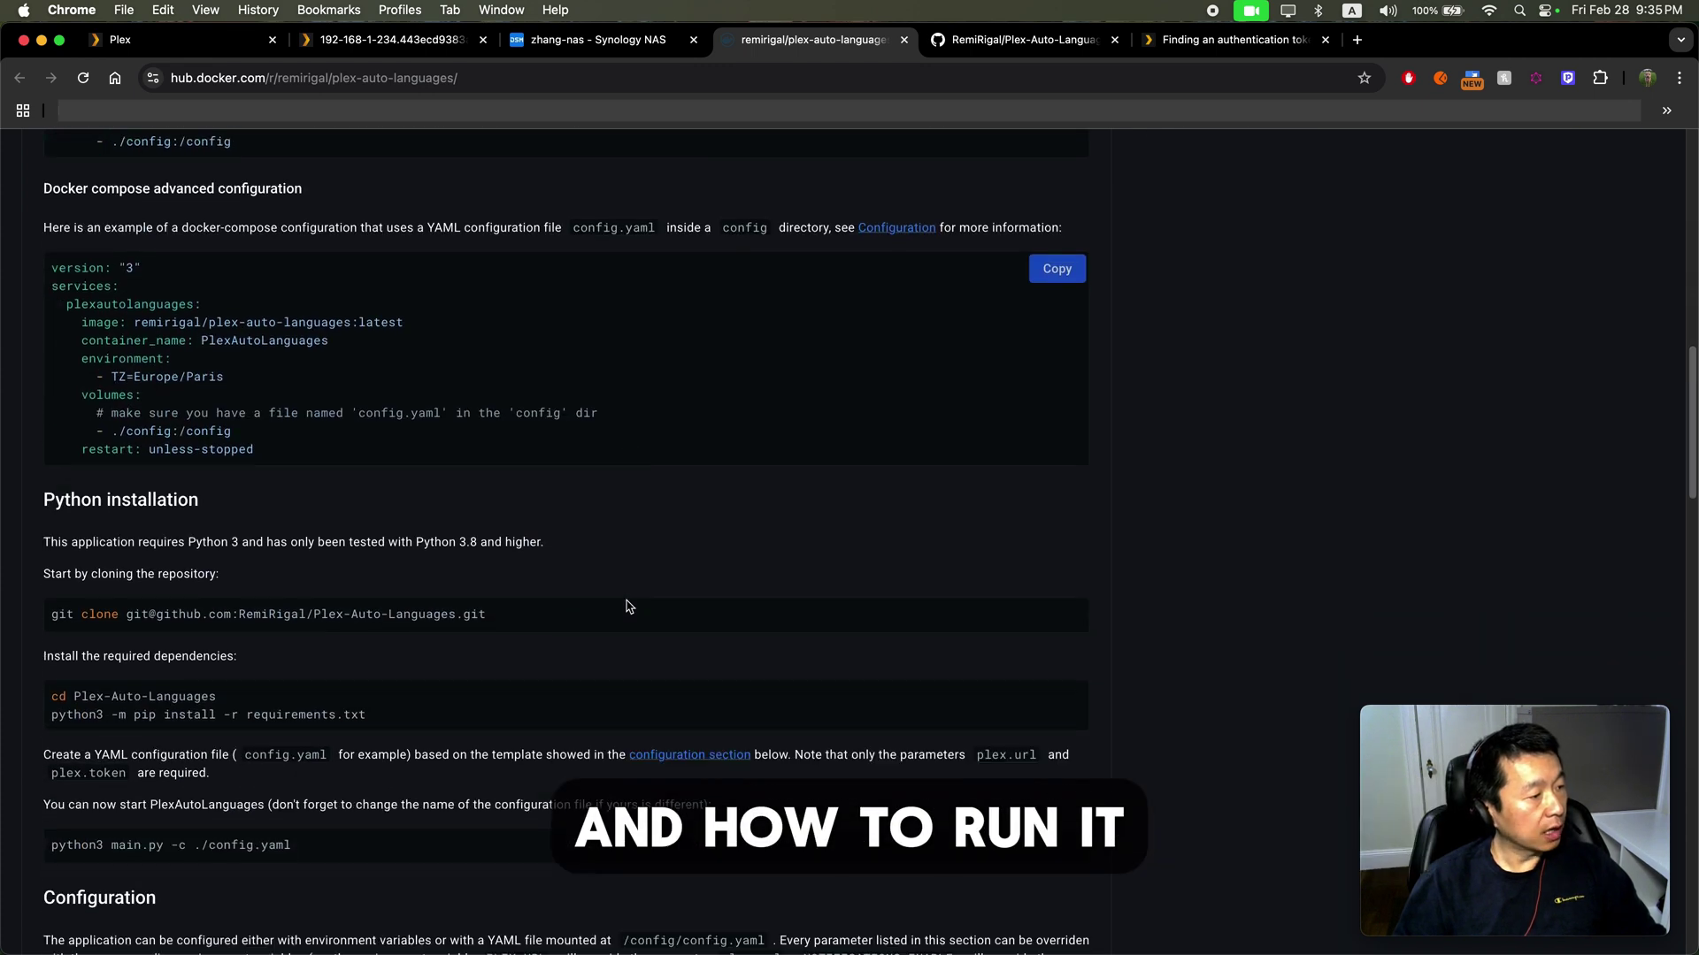
scroll(628, 606, down, 10)
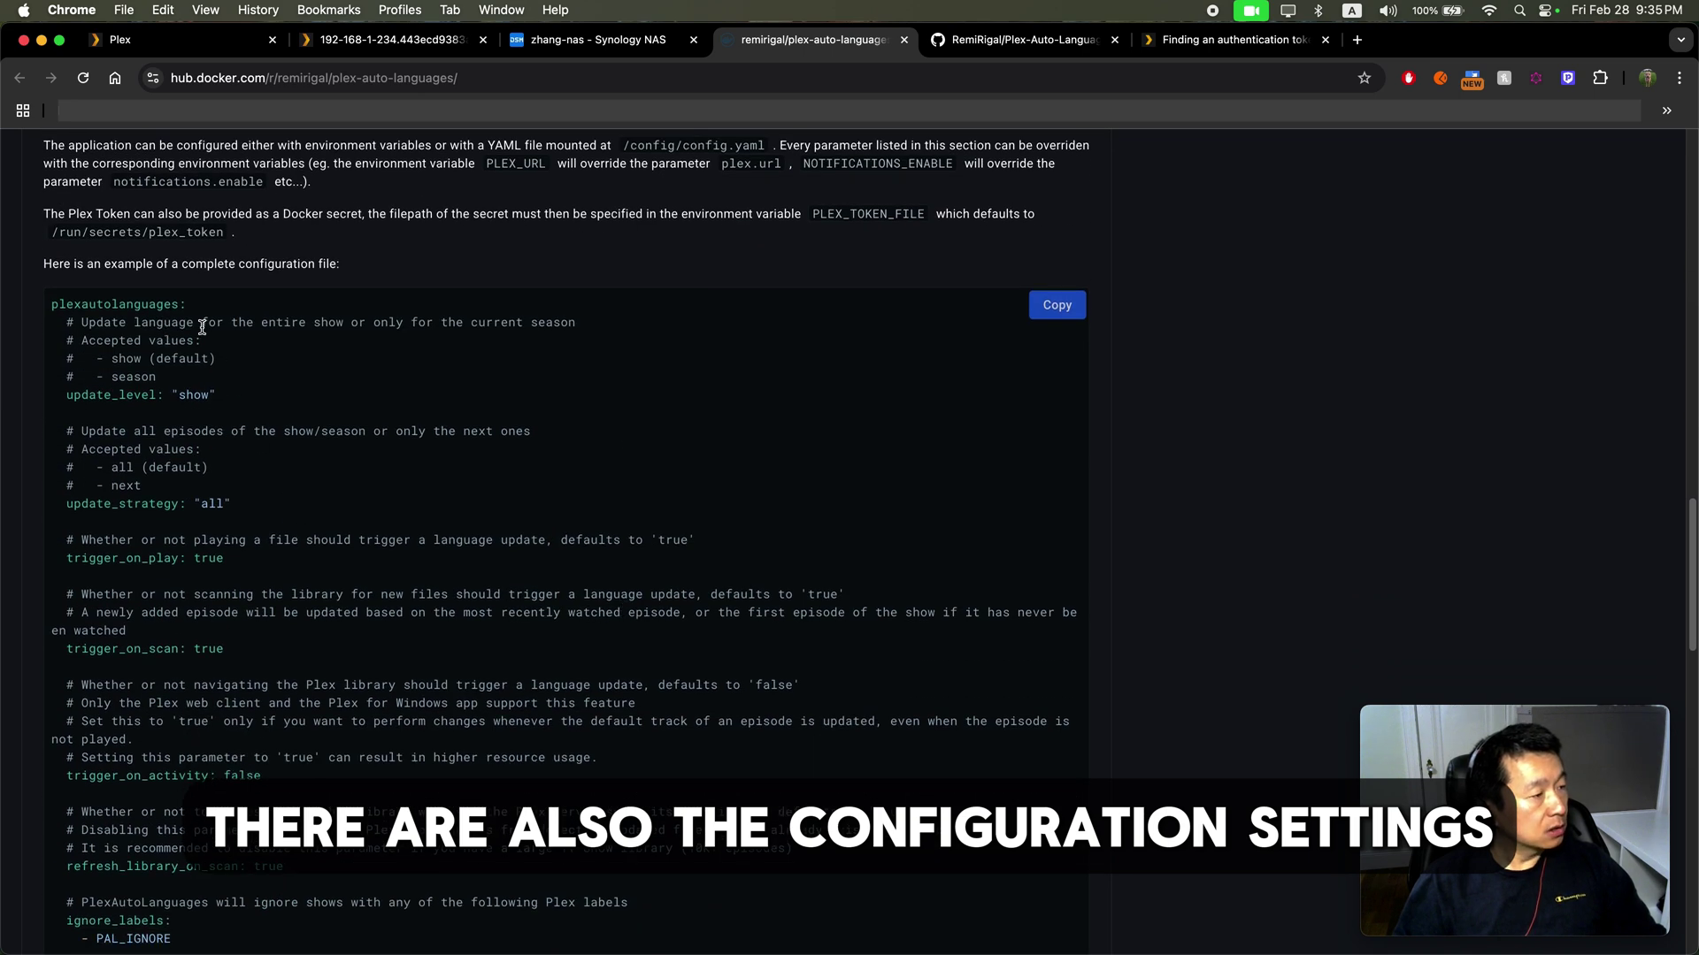
scroll(432, 708, down, 3)
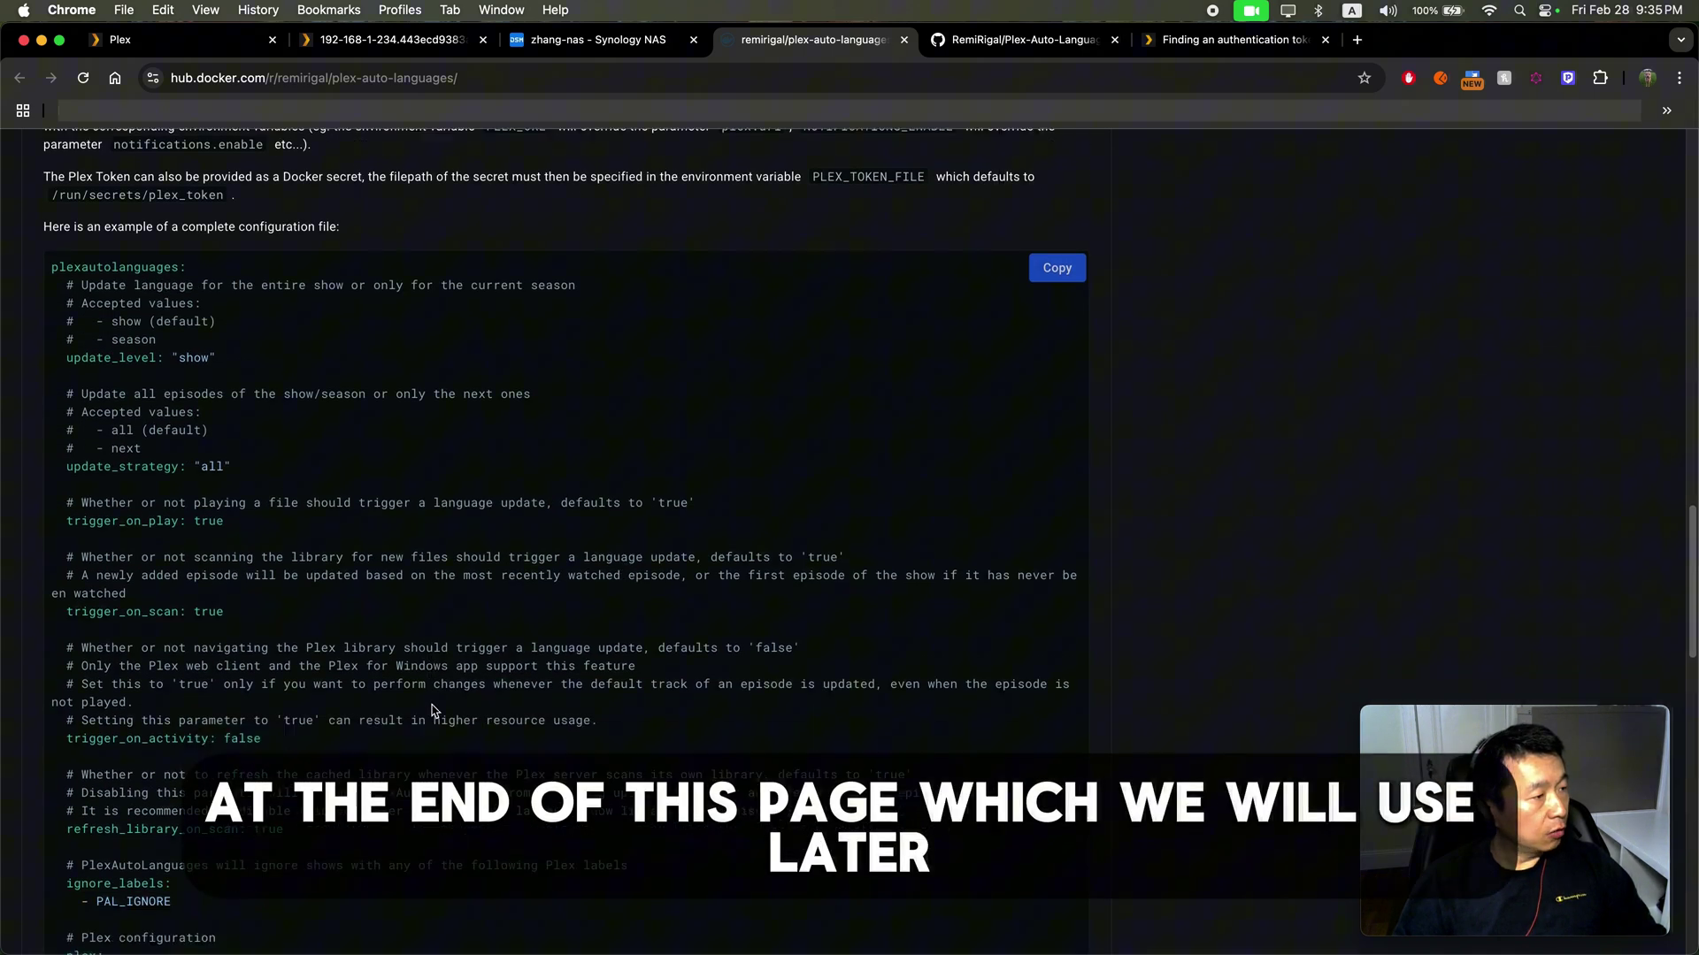
scroll(436, 715, up, 1)
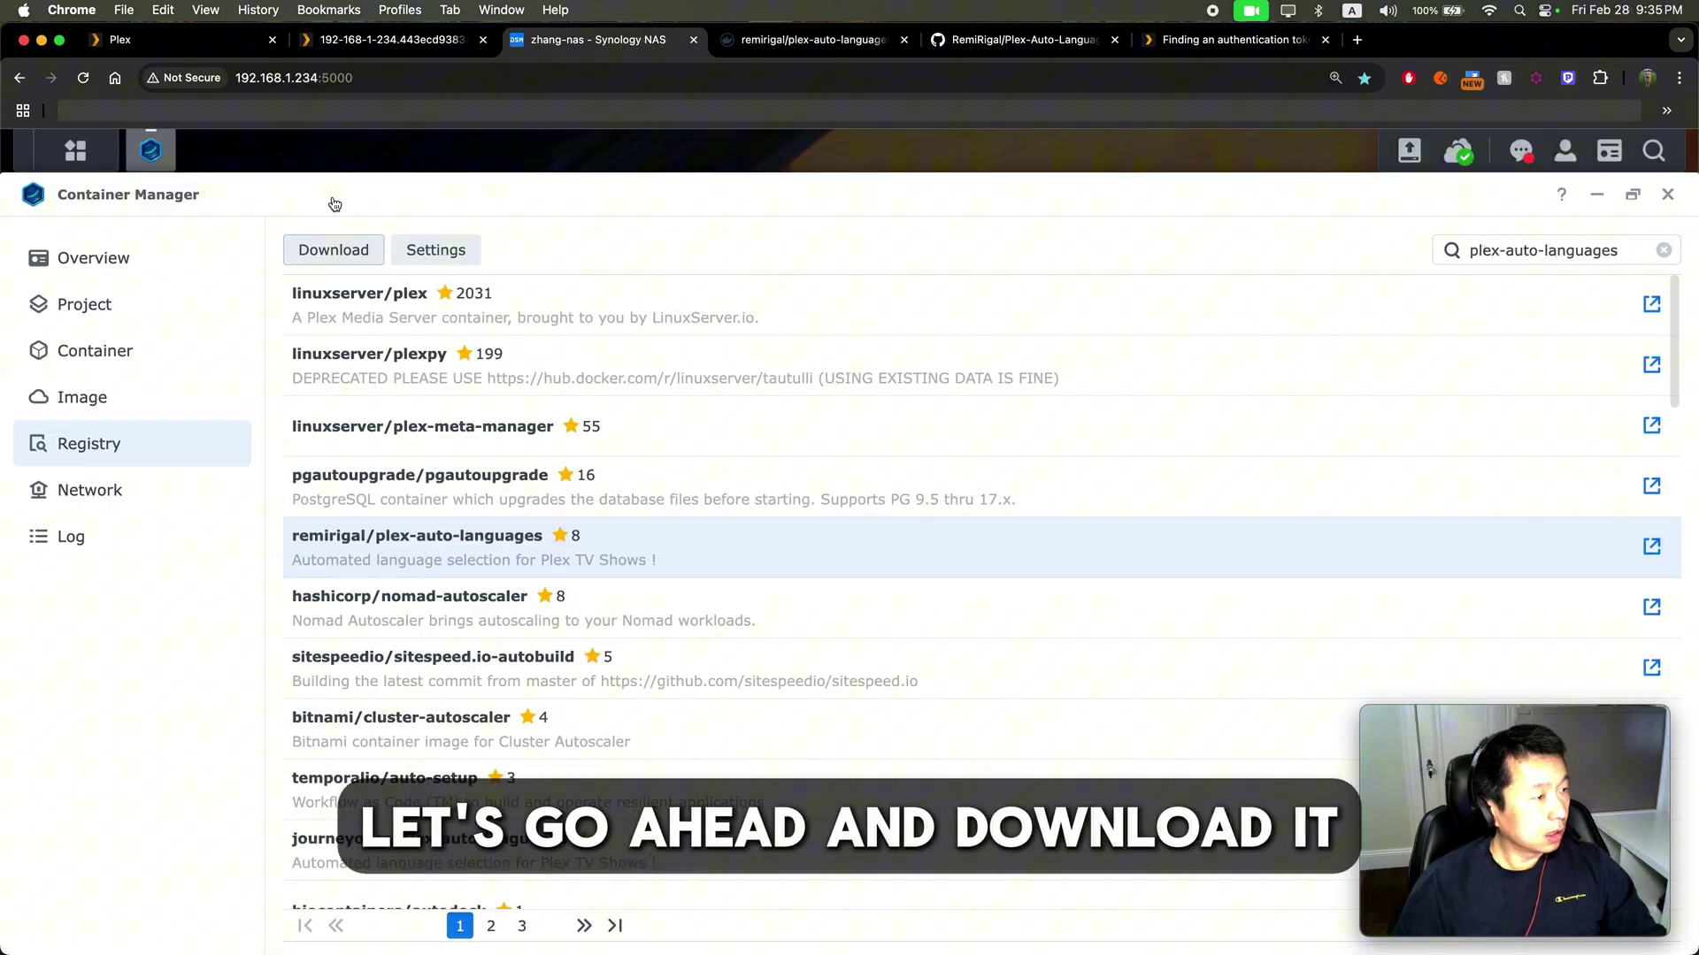
Download the remirigal/plex-auto-languages image with tag latest, then show the Project list.
click(335, 251)
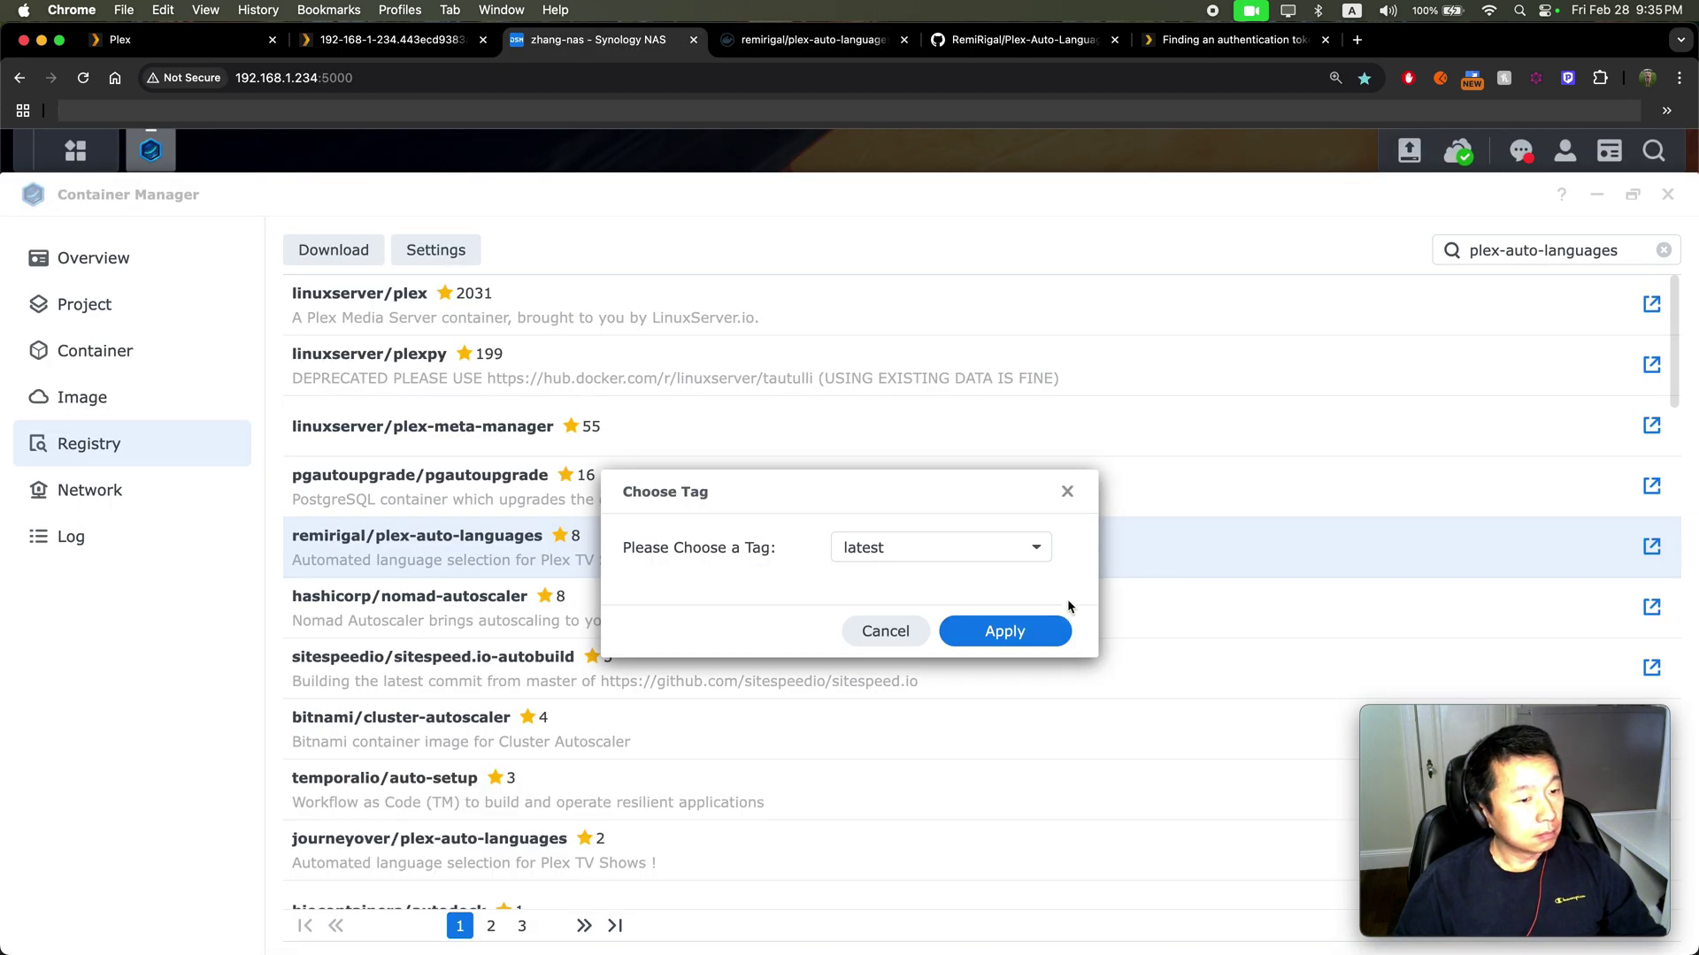
click(1018, 630)
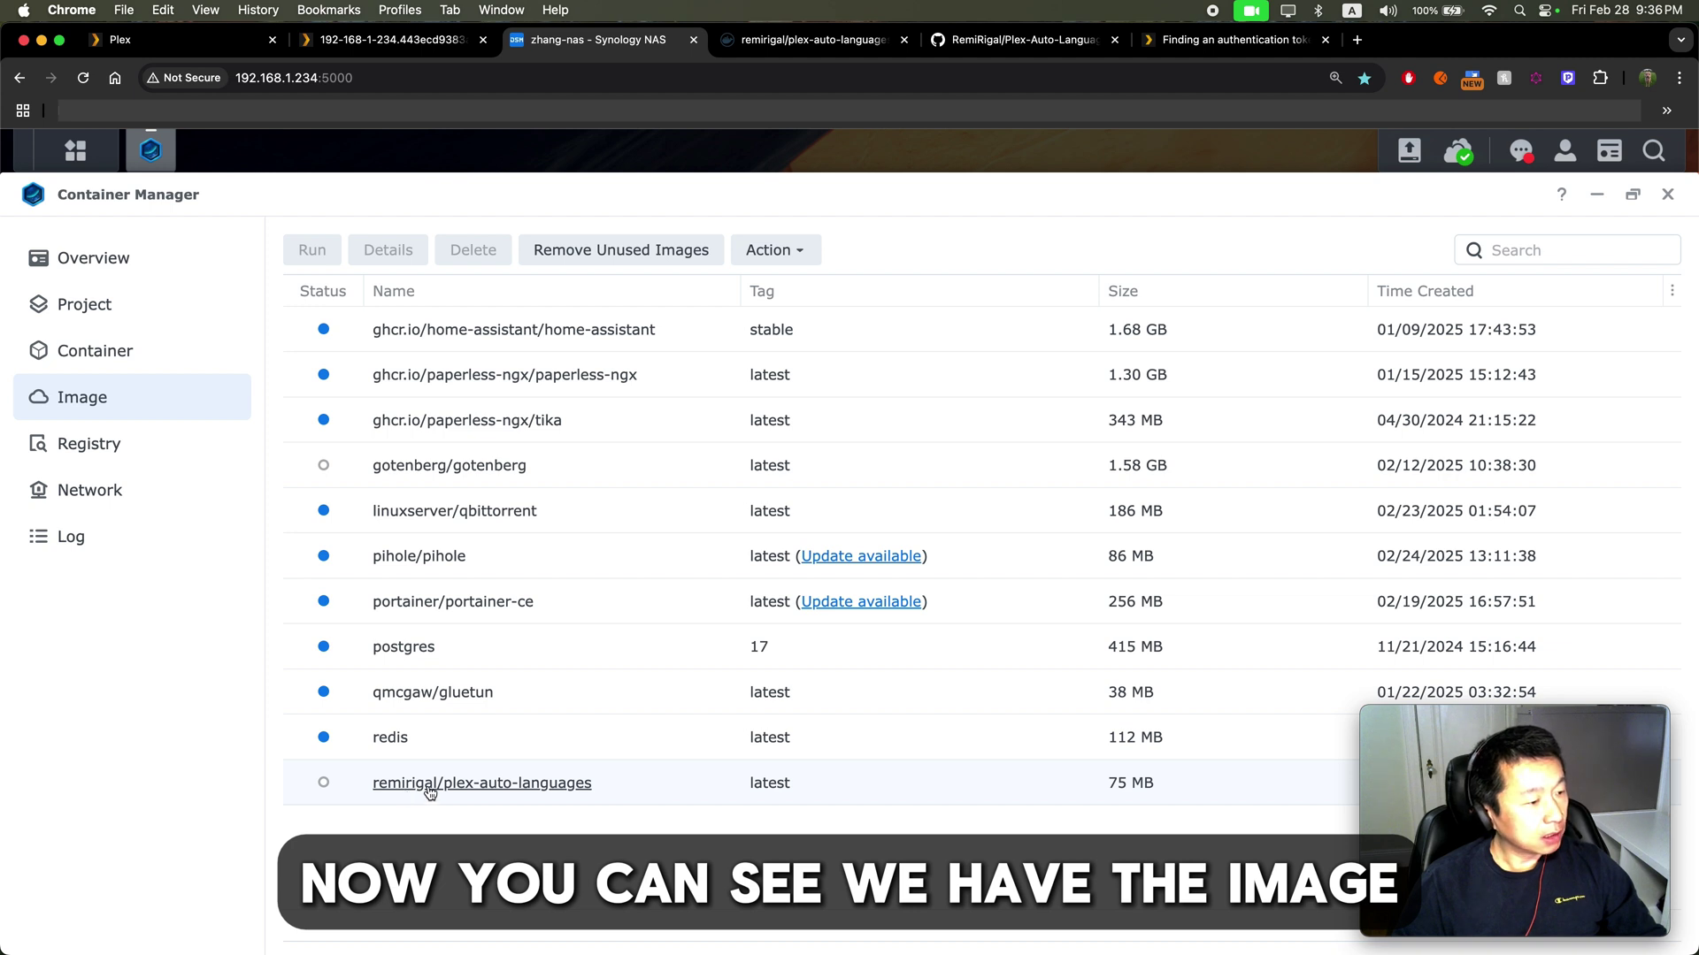
click(131, 314)
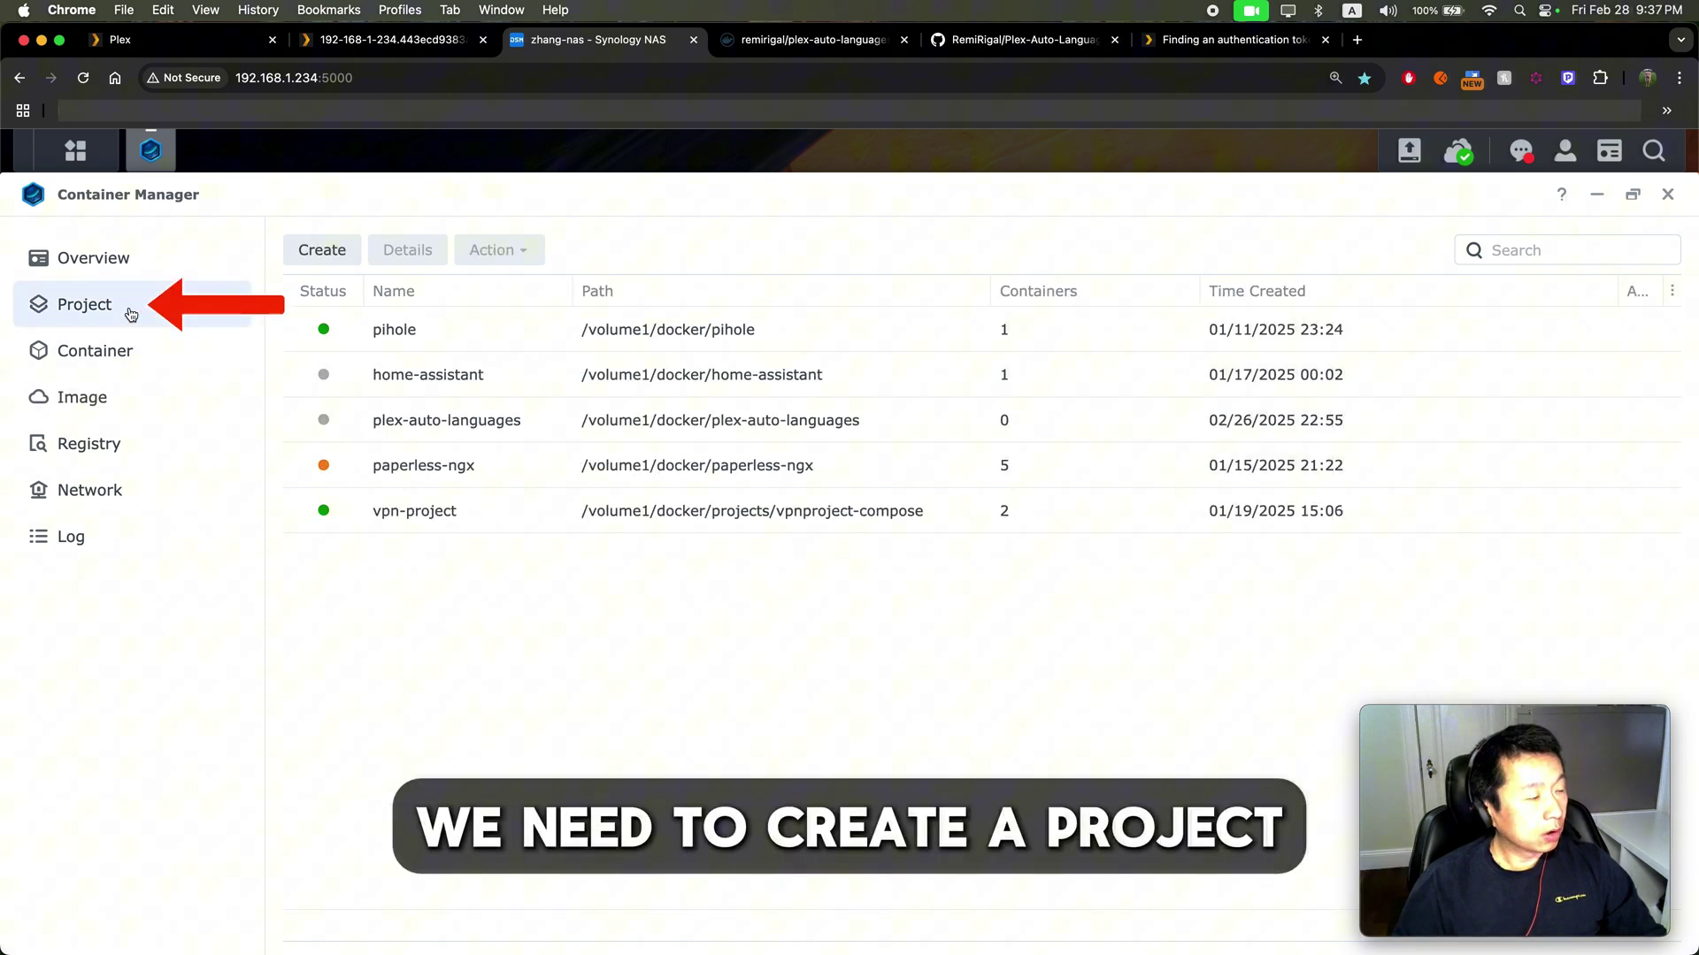
Create a project named plex-auto-languages and expand the docker folder when choosing its path.
click(307, 254)
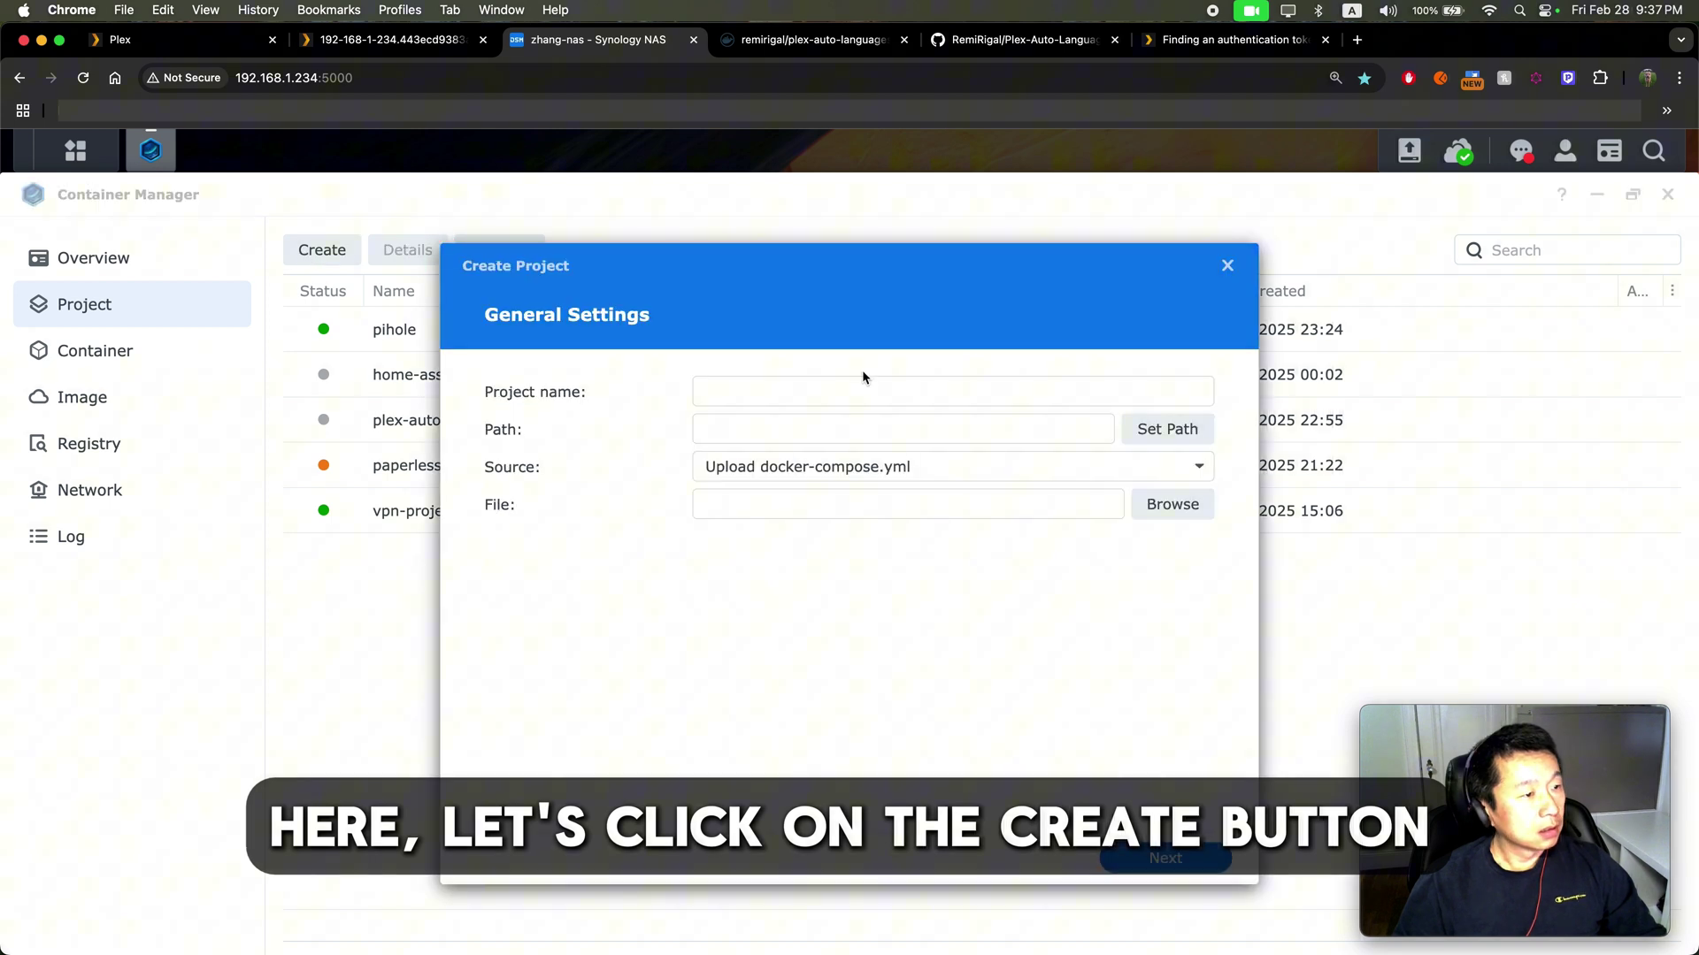
click(797, 389)
text(plex-auto-languages)
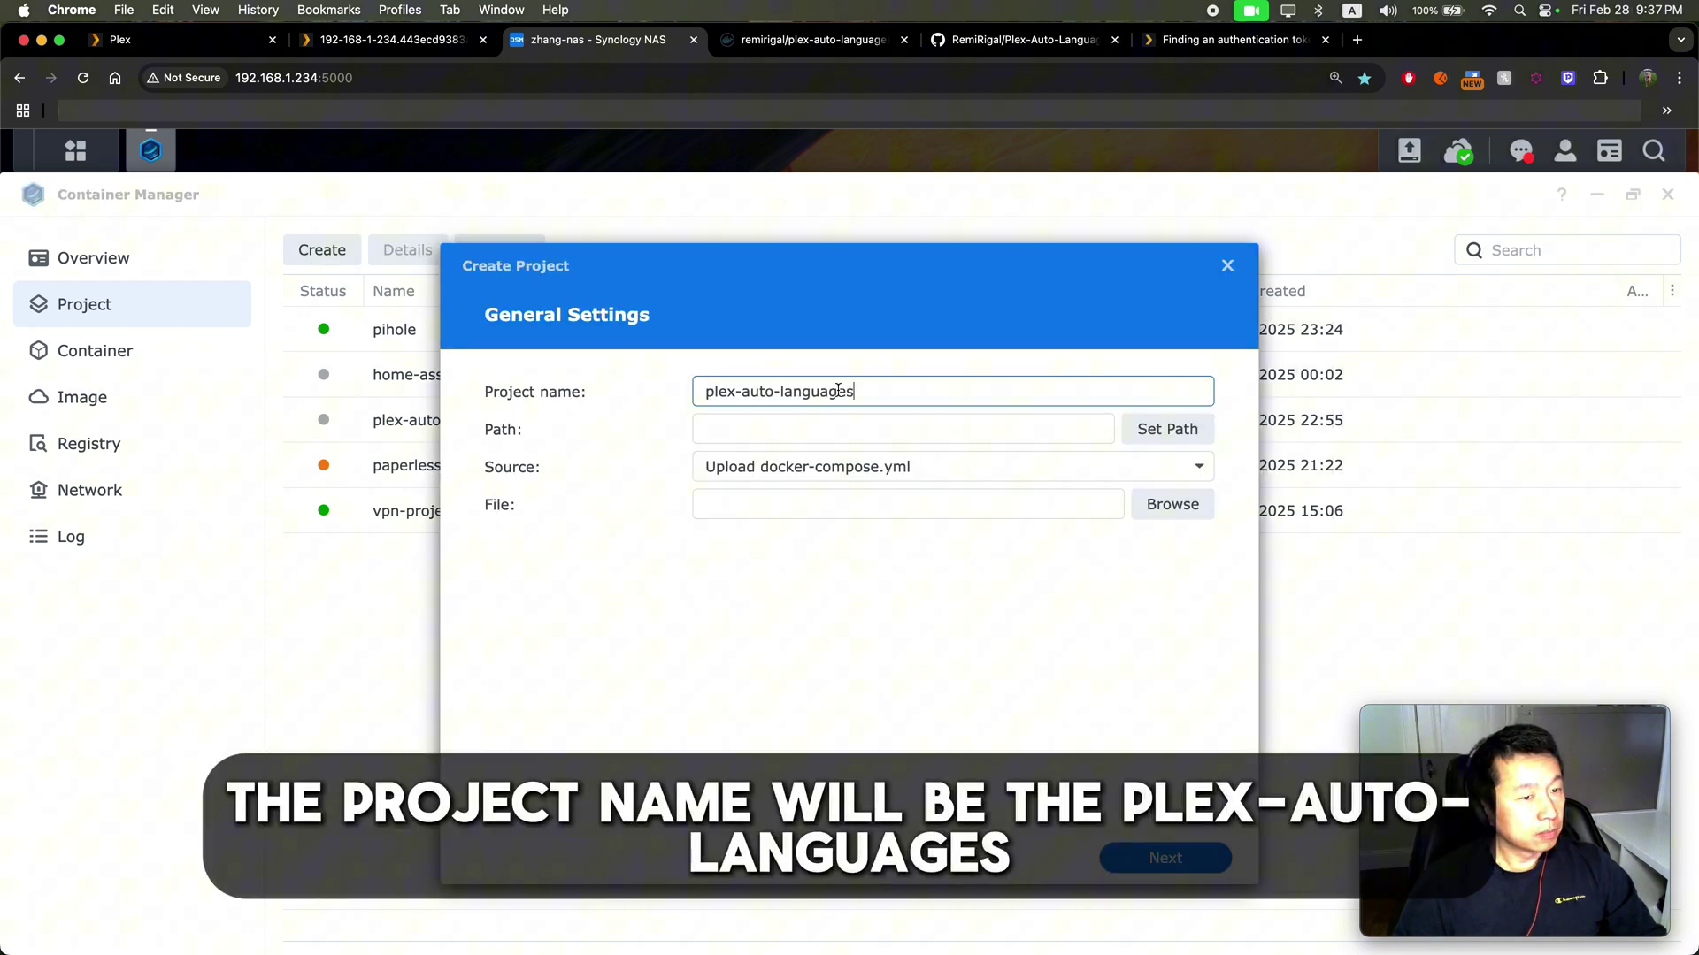
click(1175, 431)
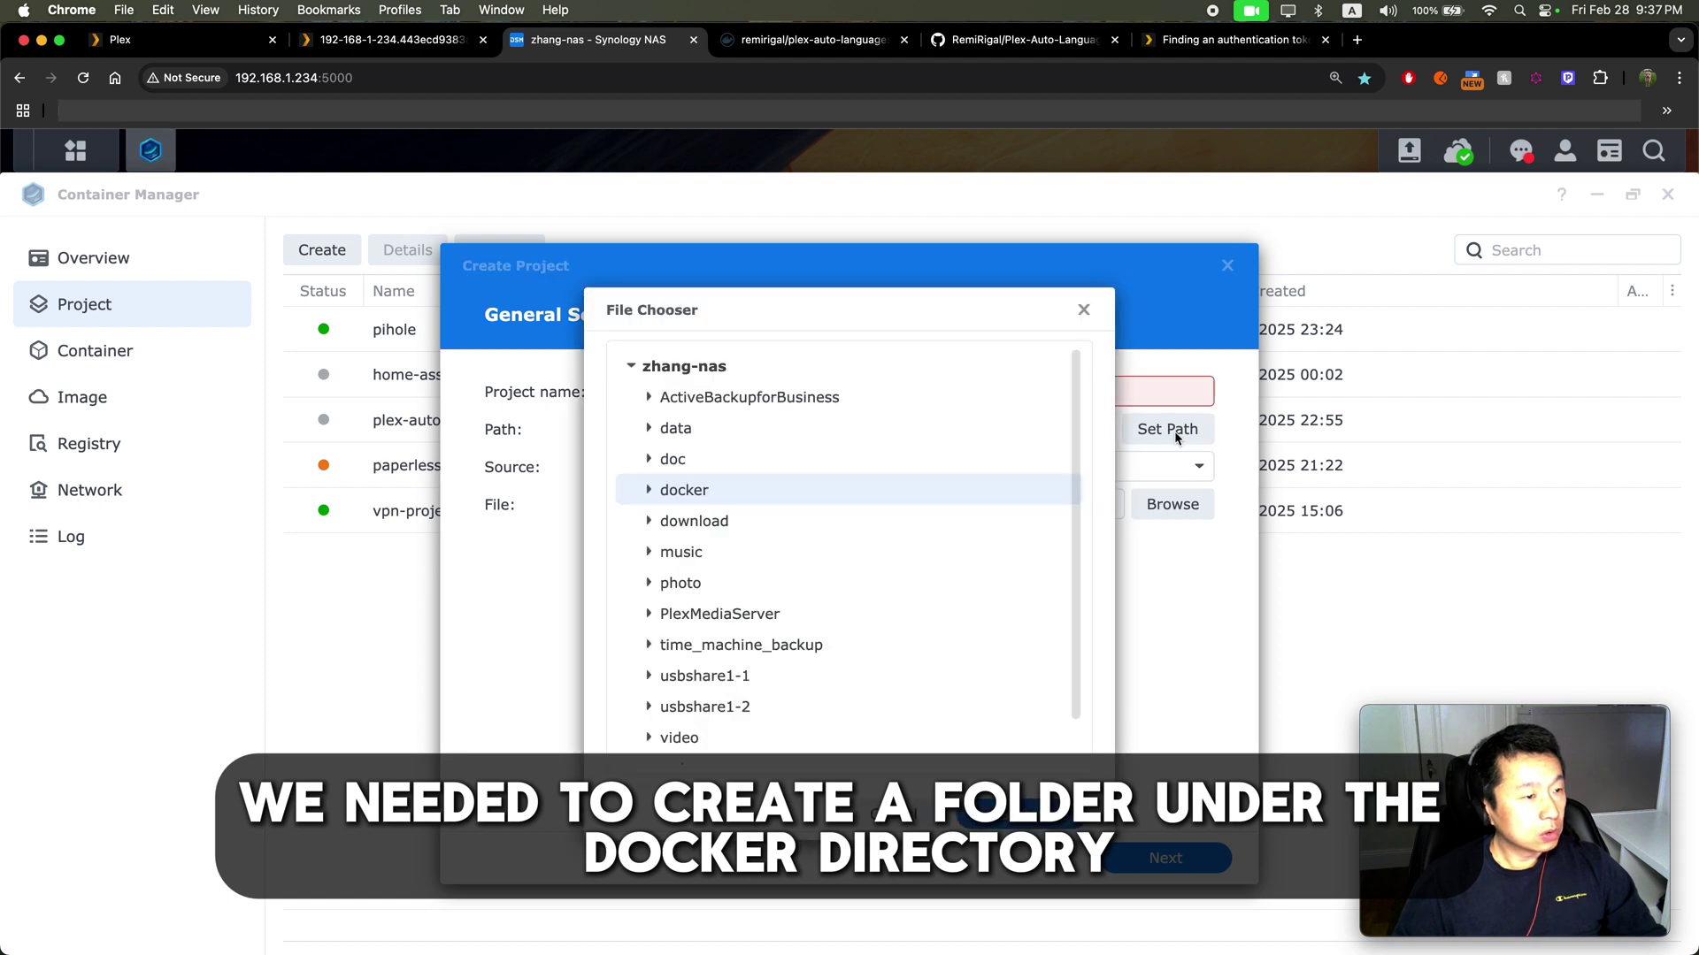
click(650, 494)
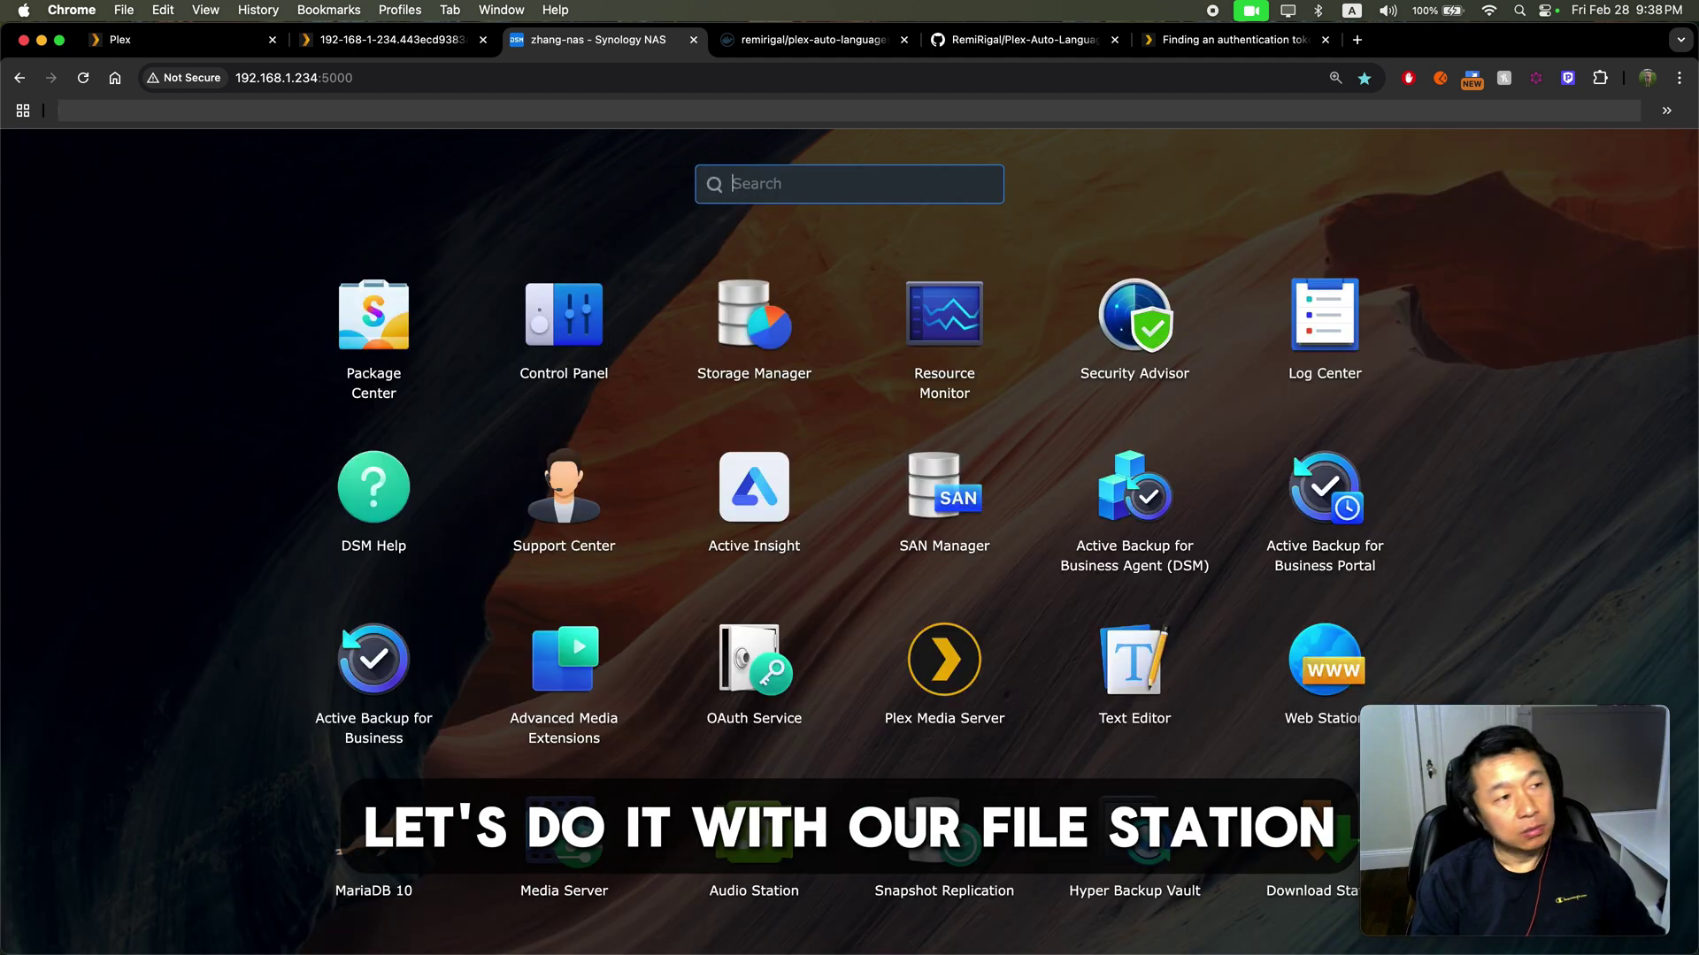
In File Station, create a folder named plex-auto-languages inside the docker folder.
text(file)
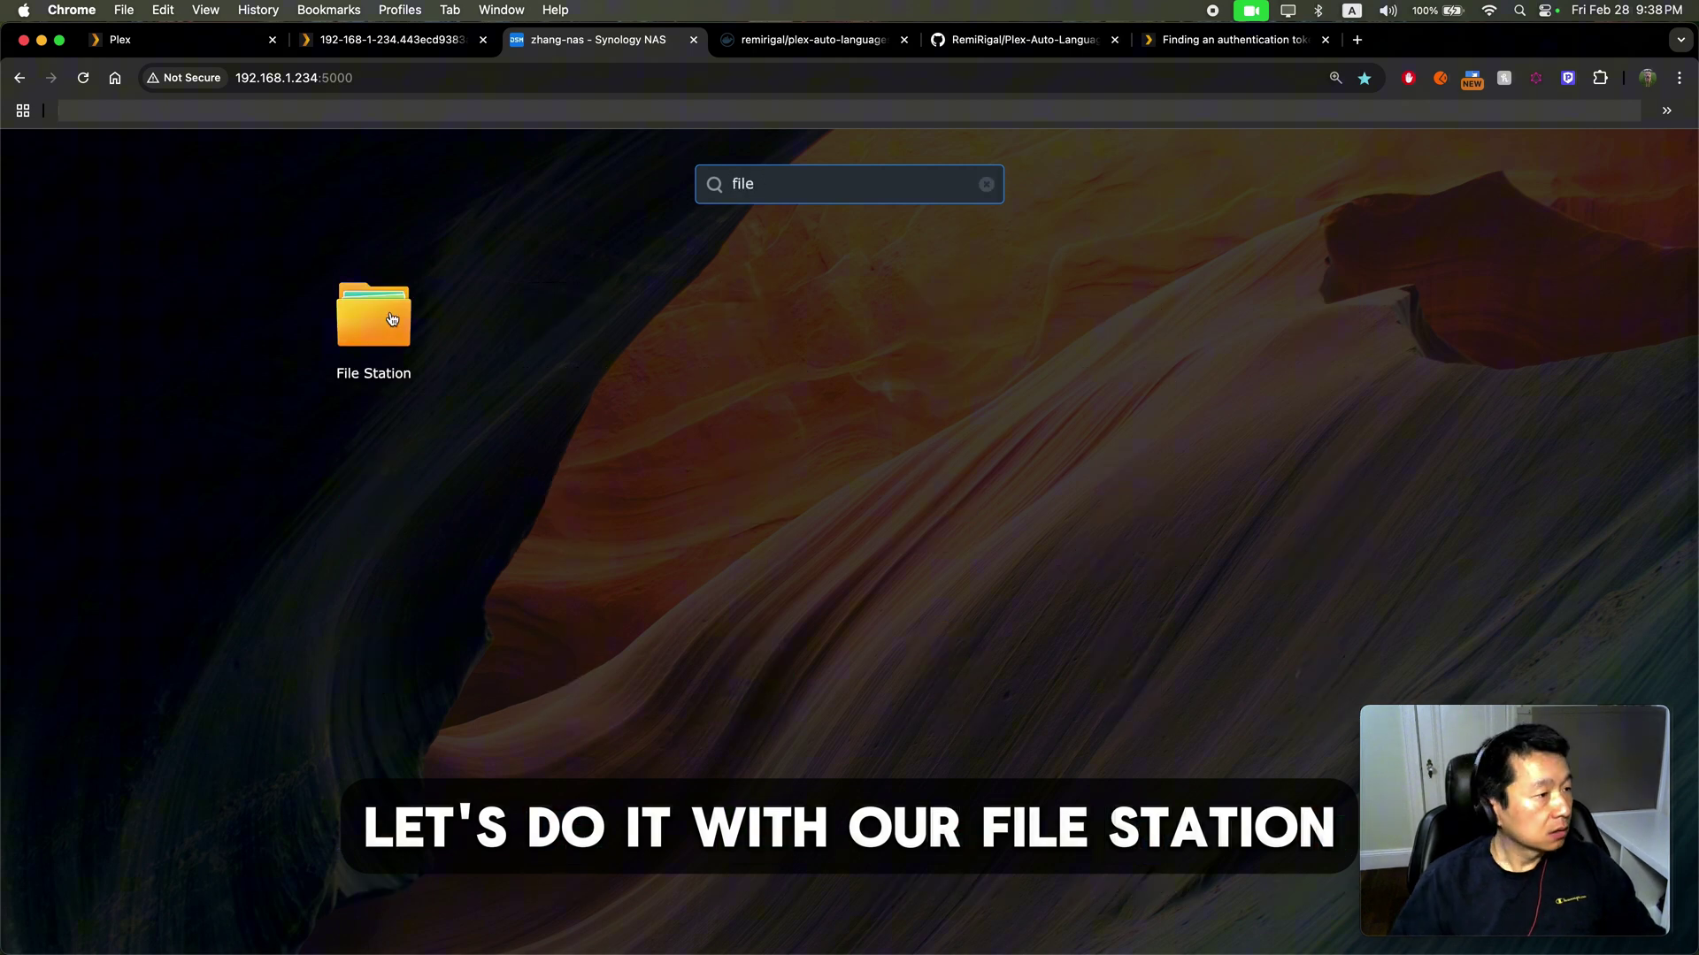
click(373, 316)
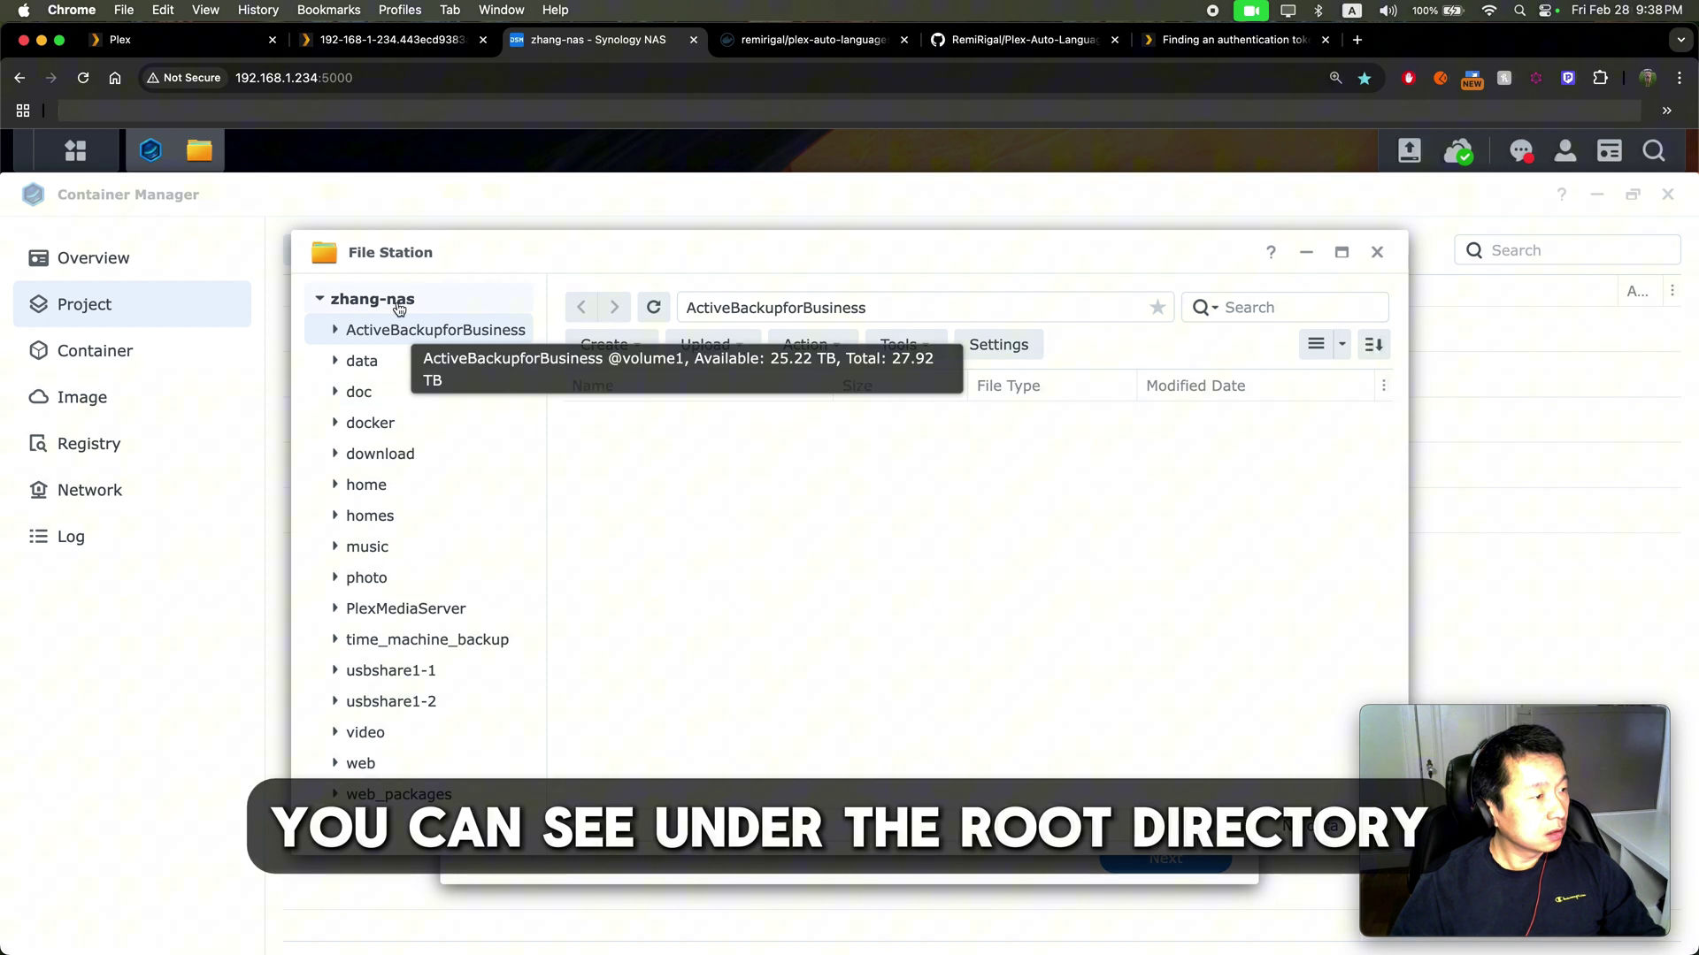
click(334, 423)
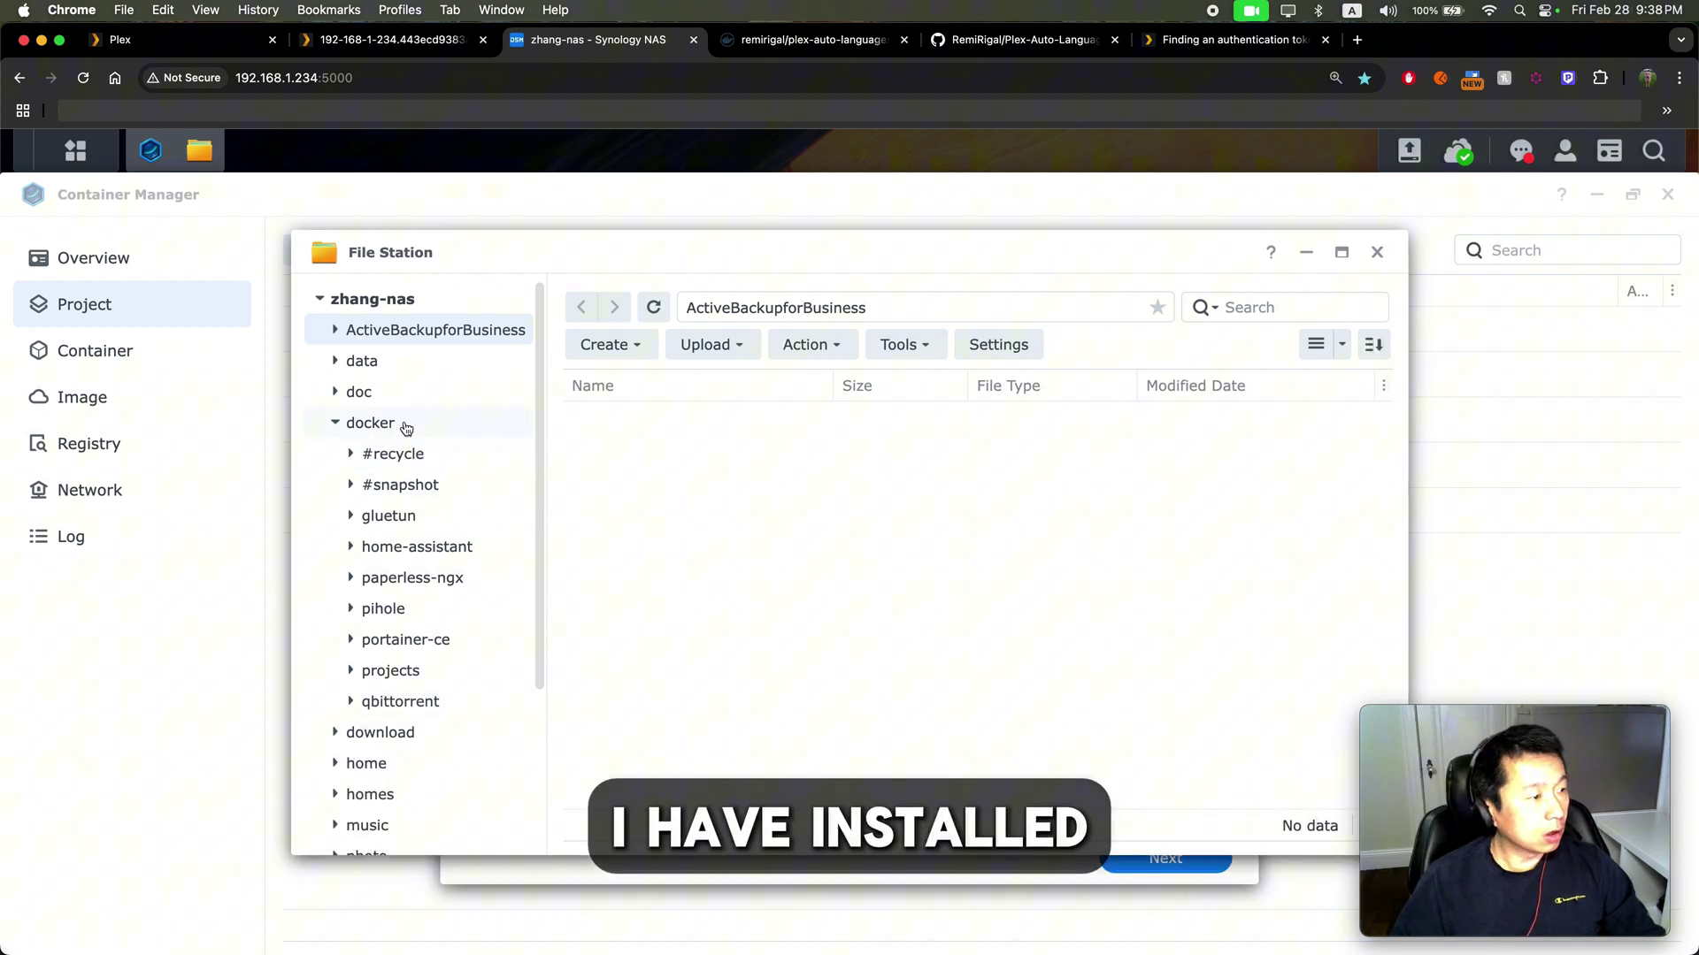
click(406, 428)
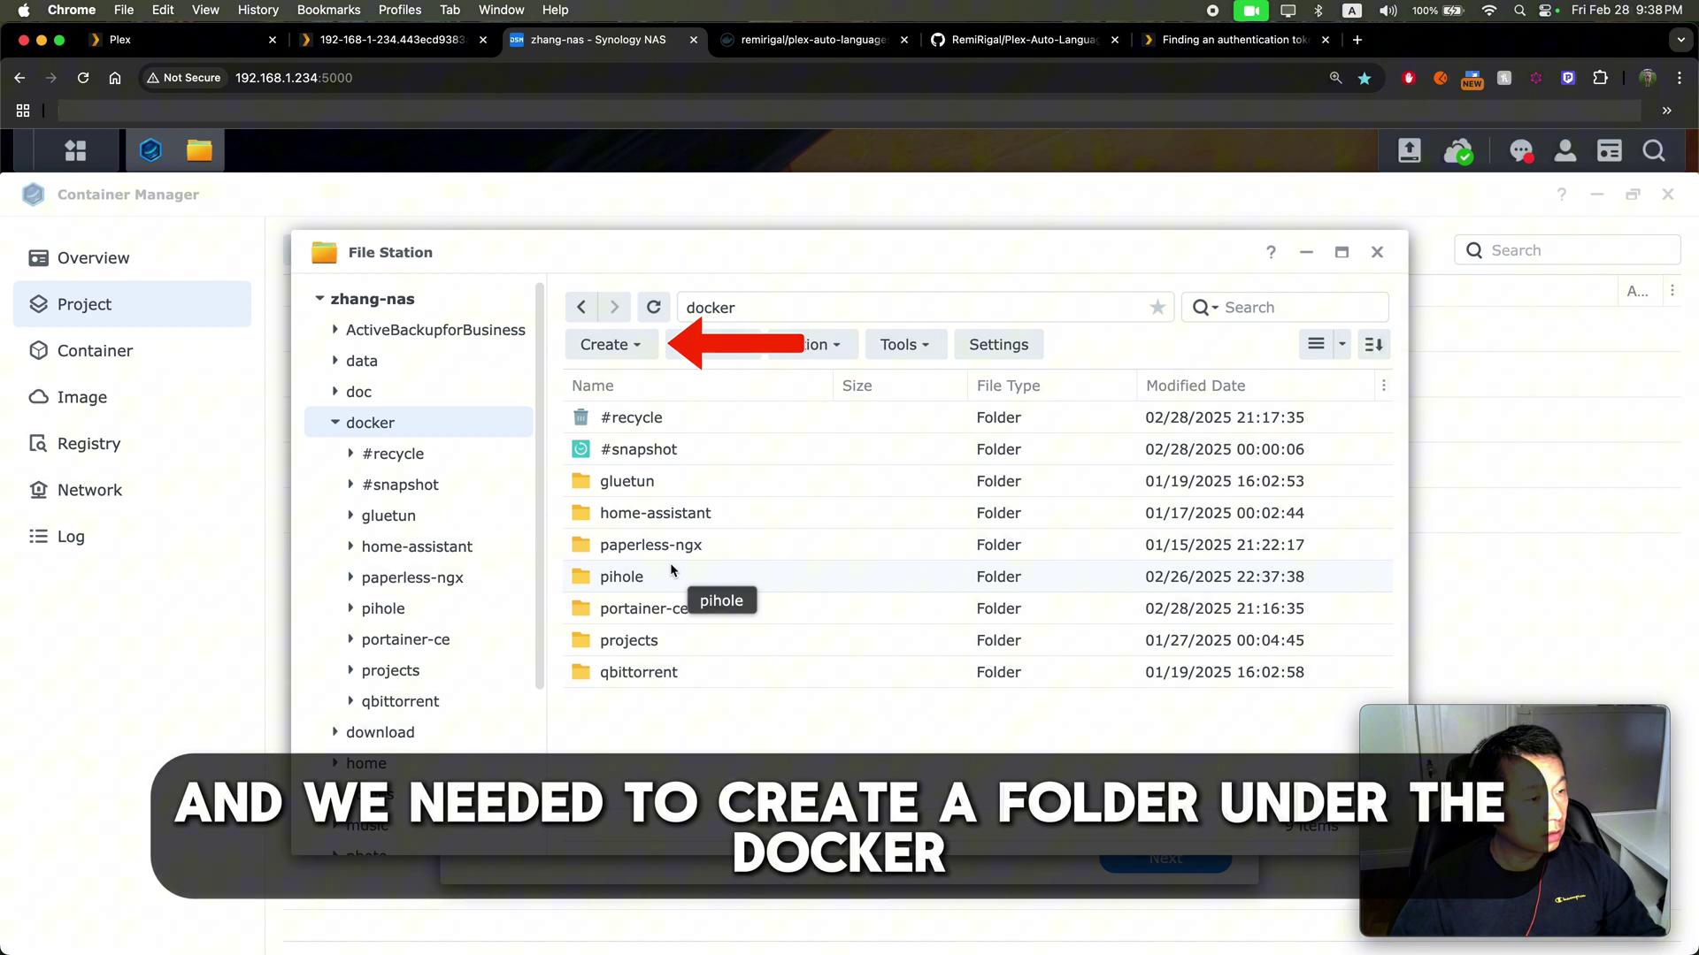
click(611, 348)
click(660, 387)
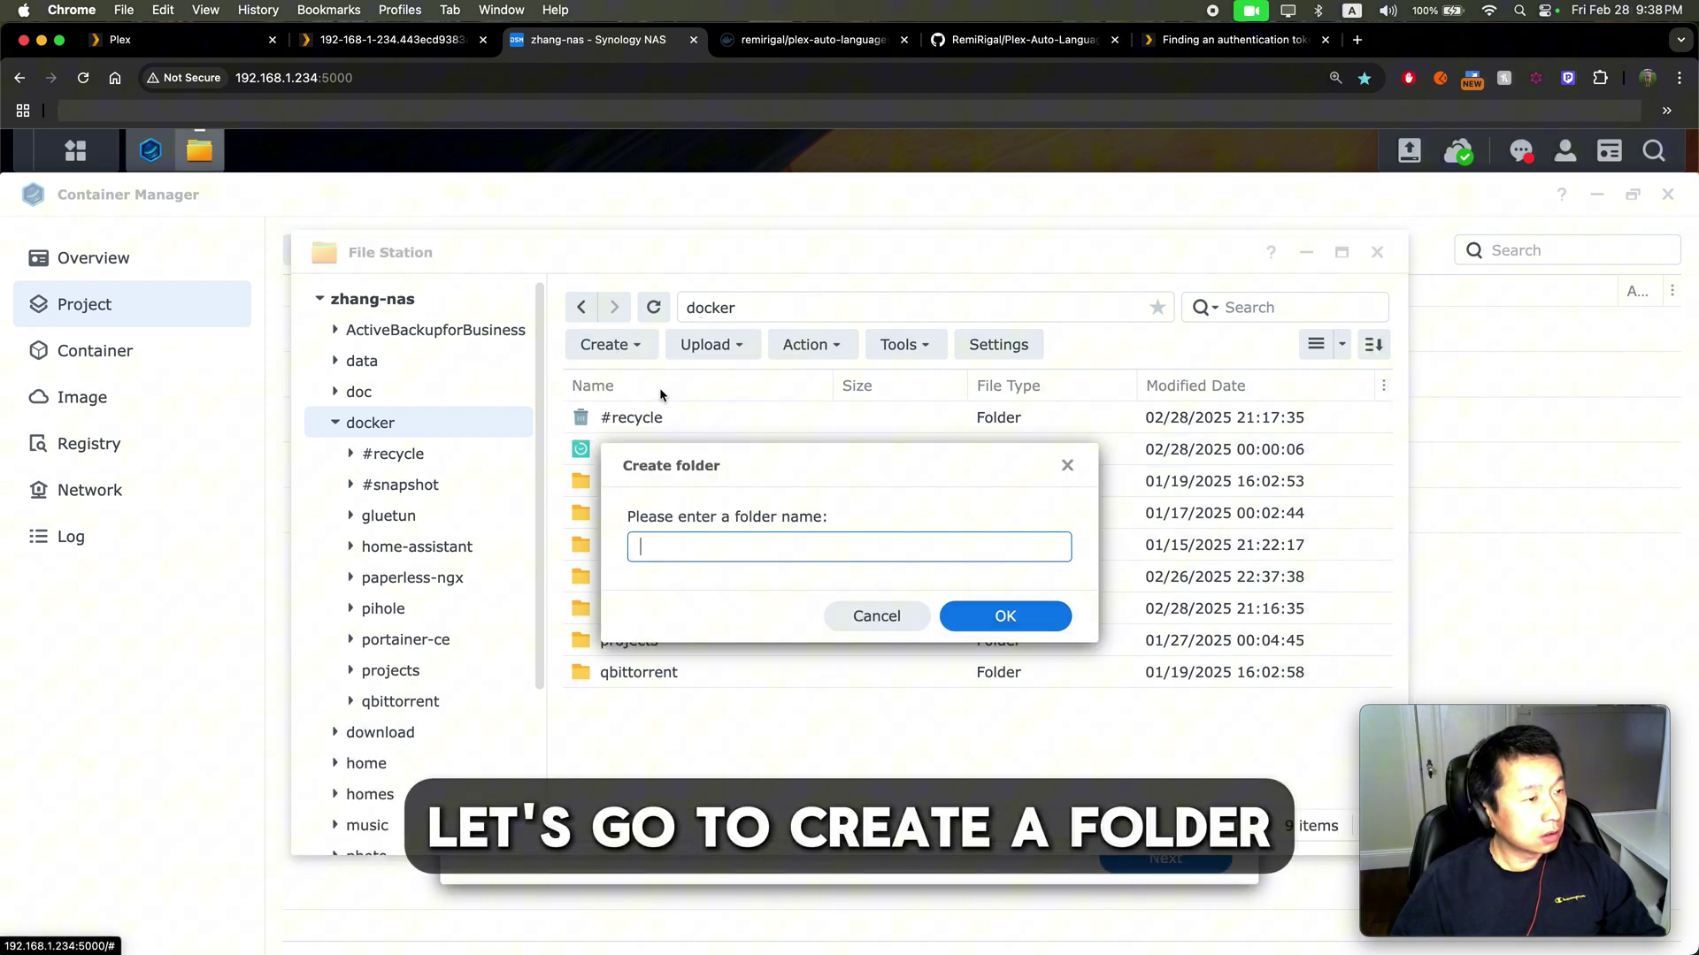
text(plex-auto-languages)
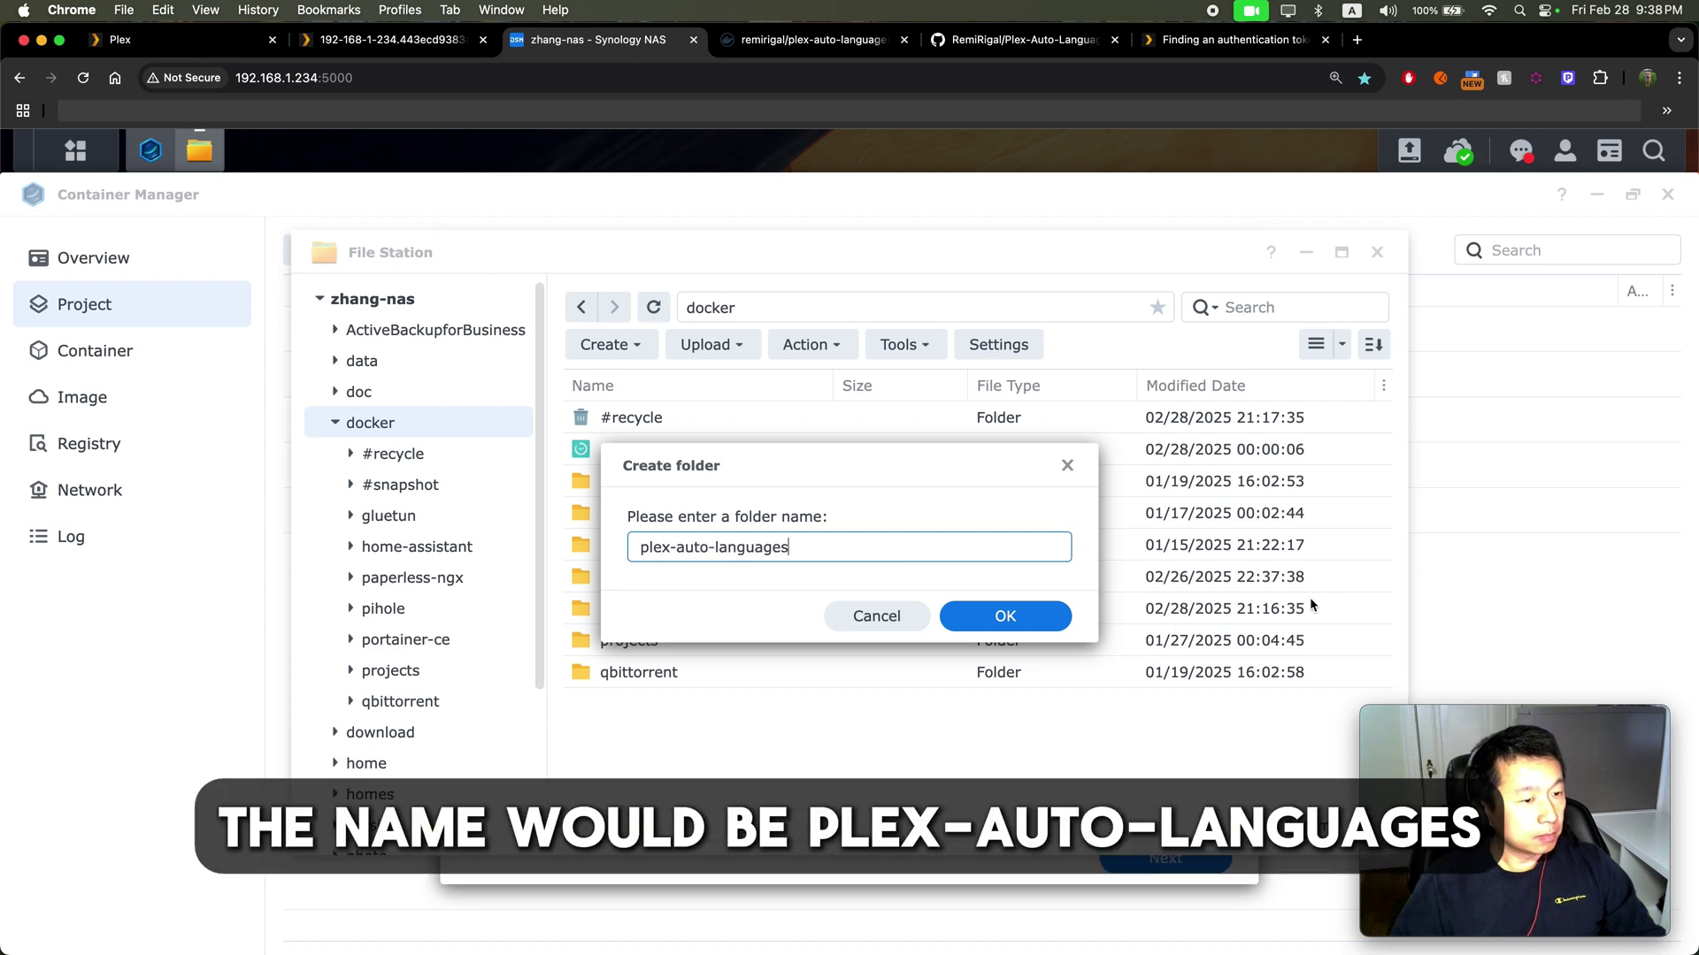
click(1044, 612)
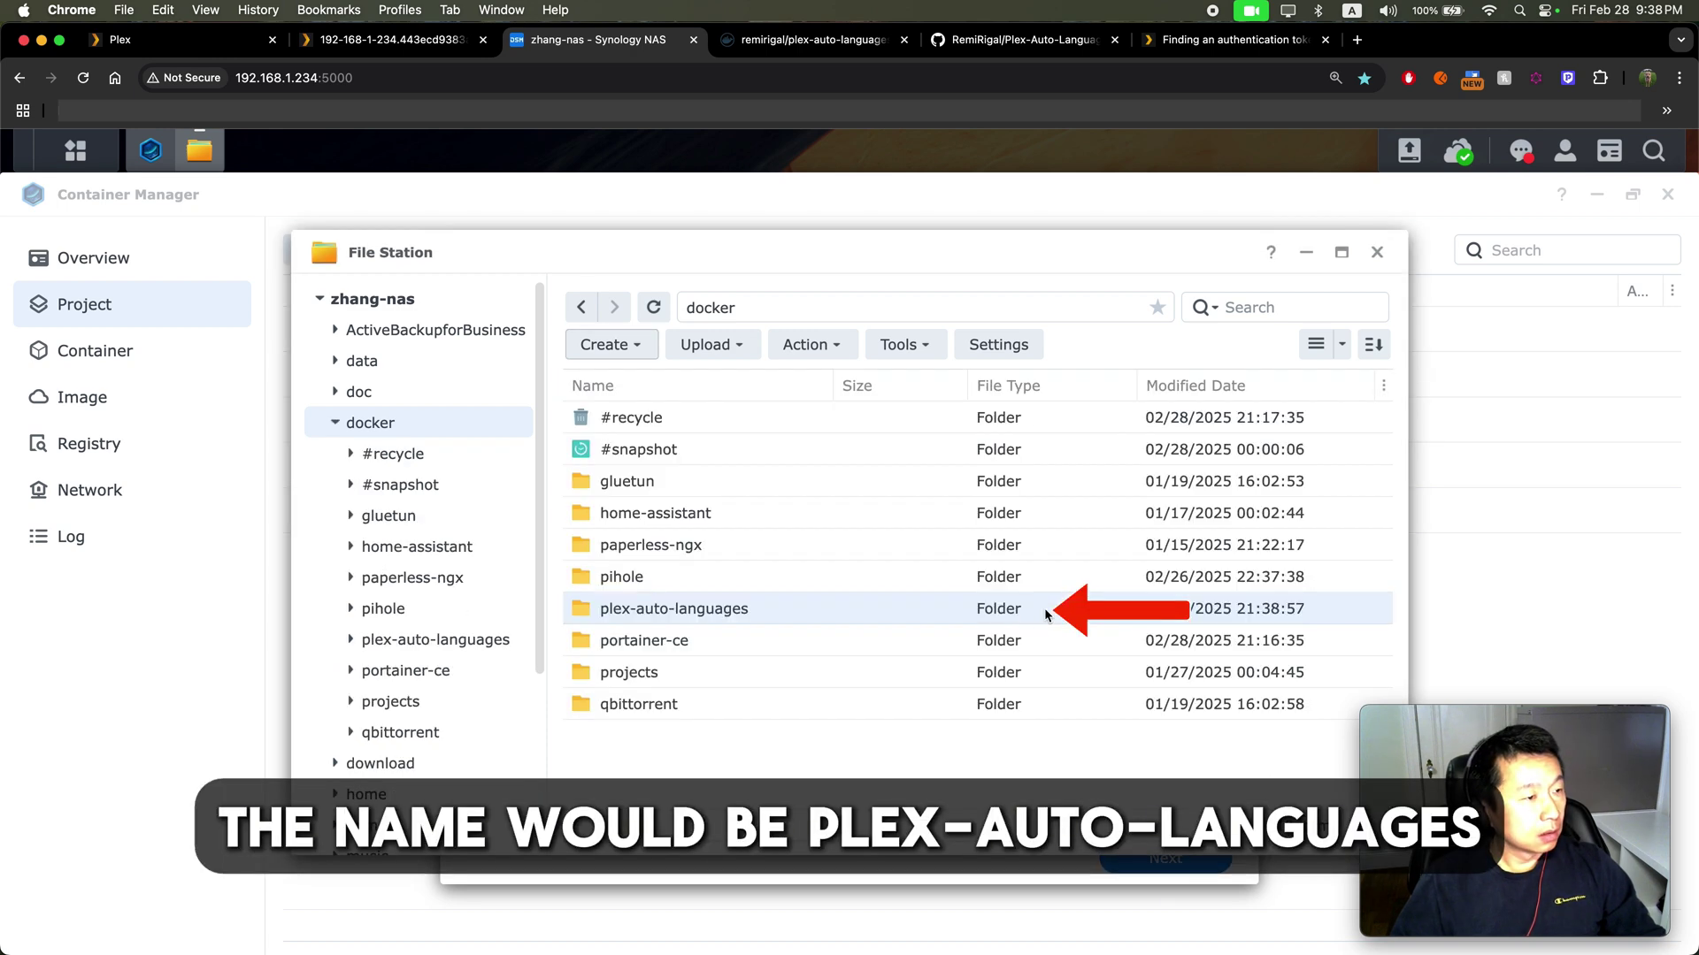
Inside plex-auto-languages, create a new folder named config.
double_click(692, 609)
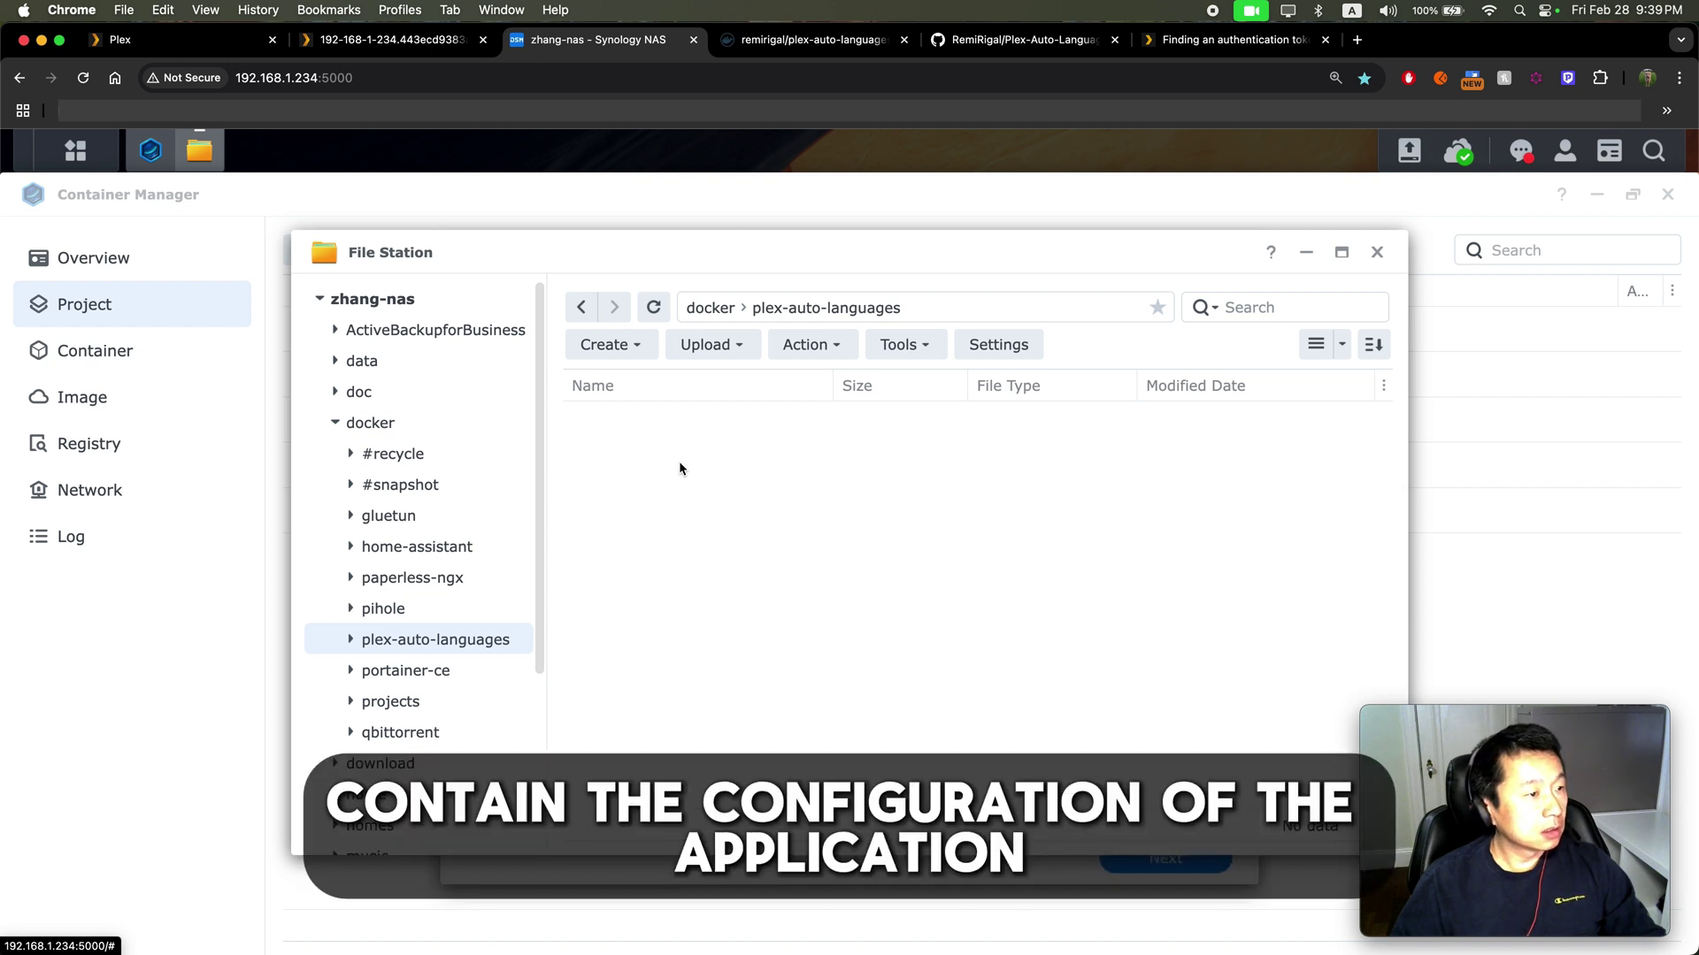
click(611, 345)
click(688, 394)
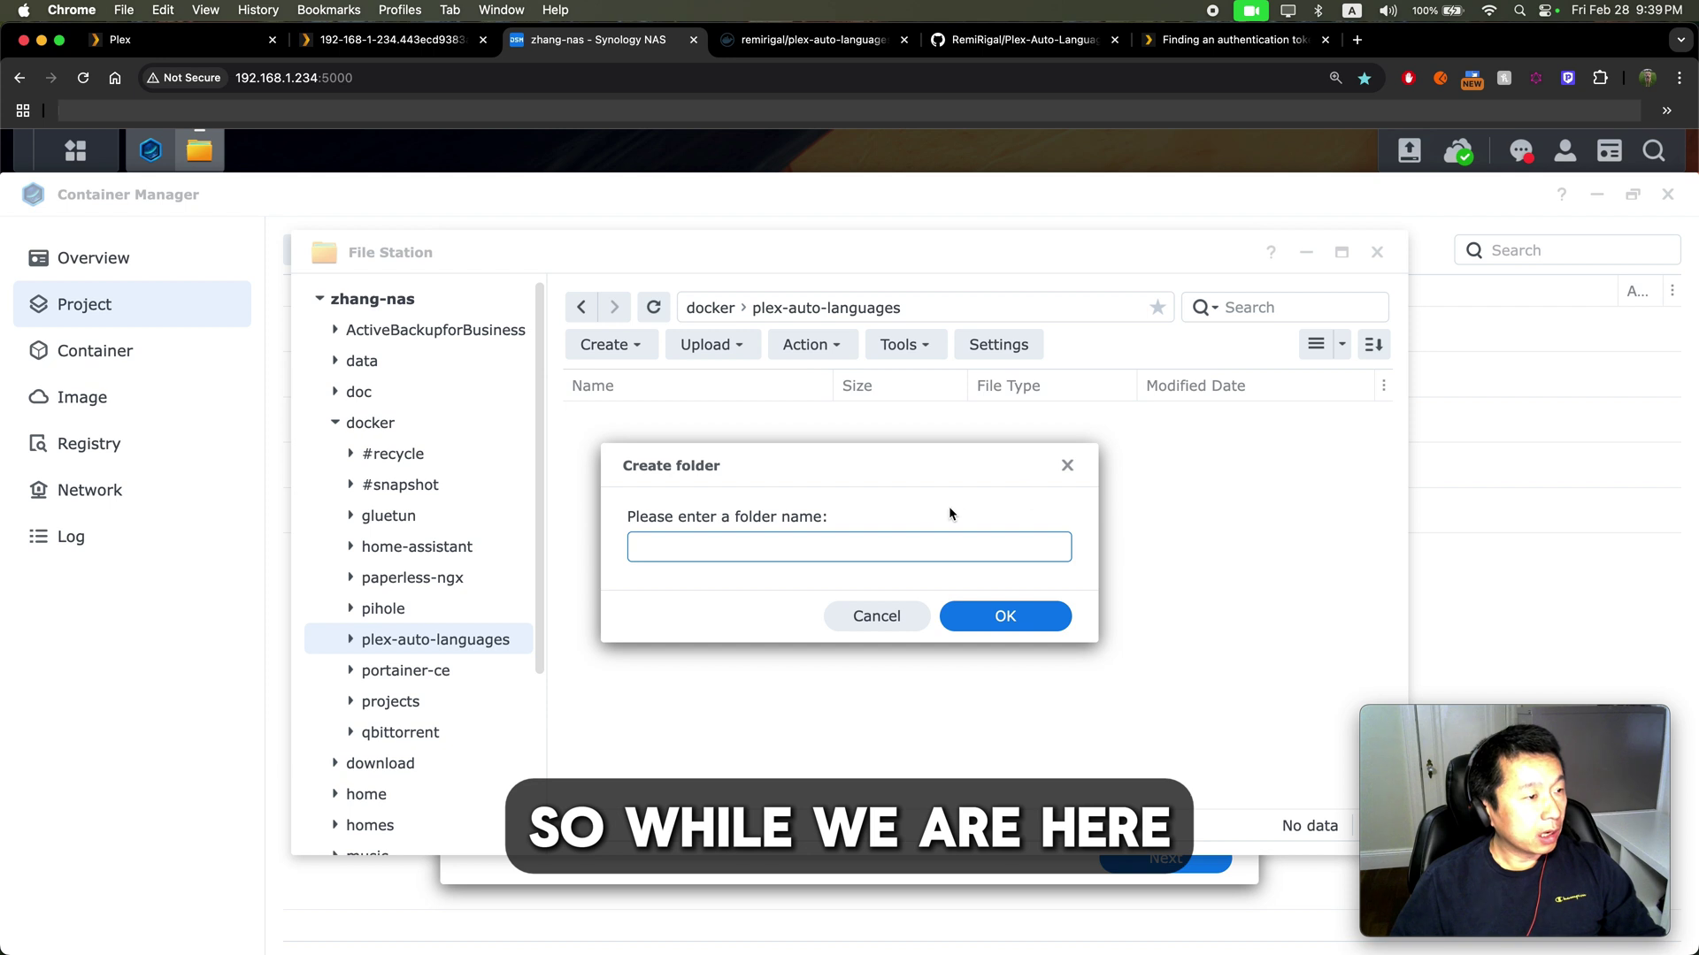
text(config)
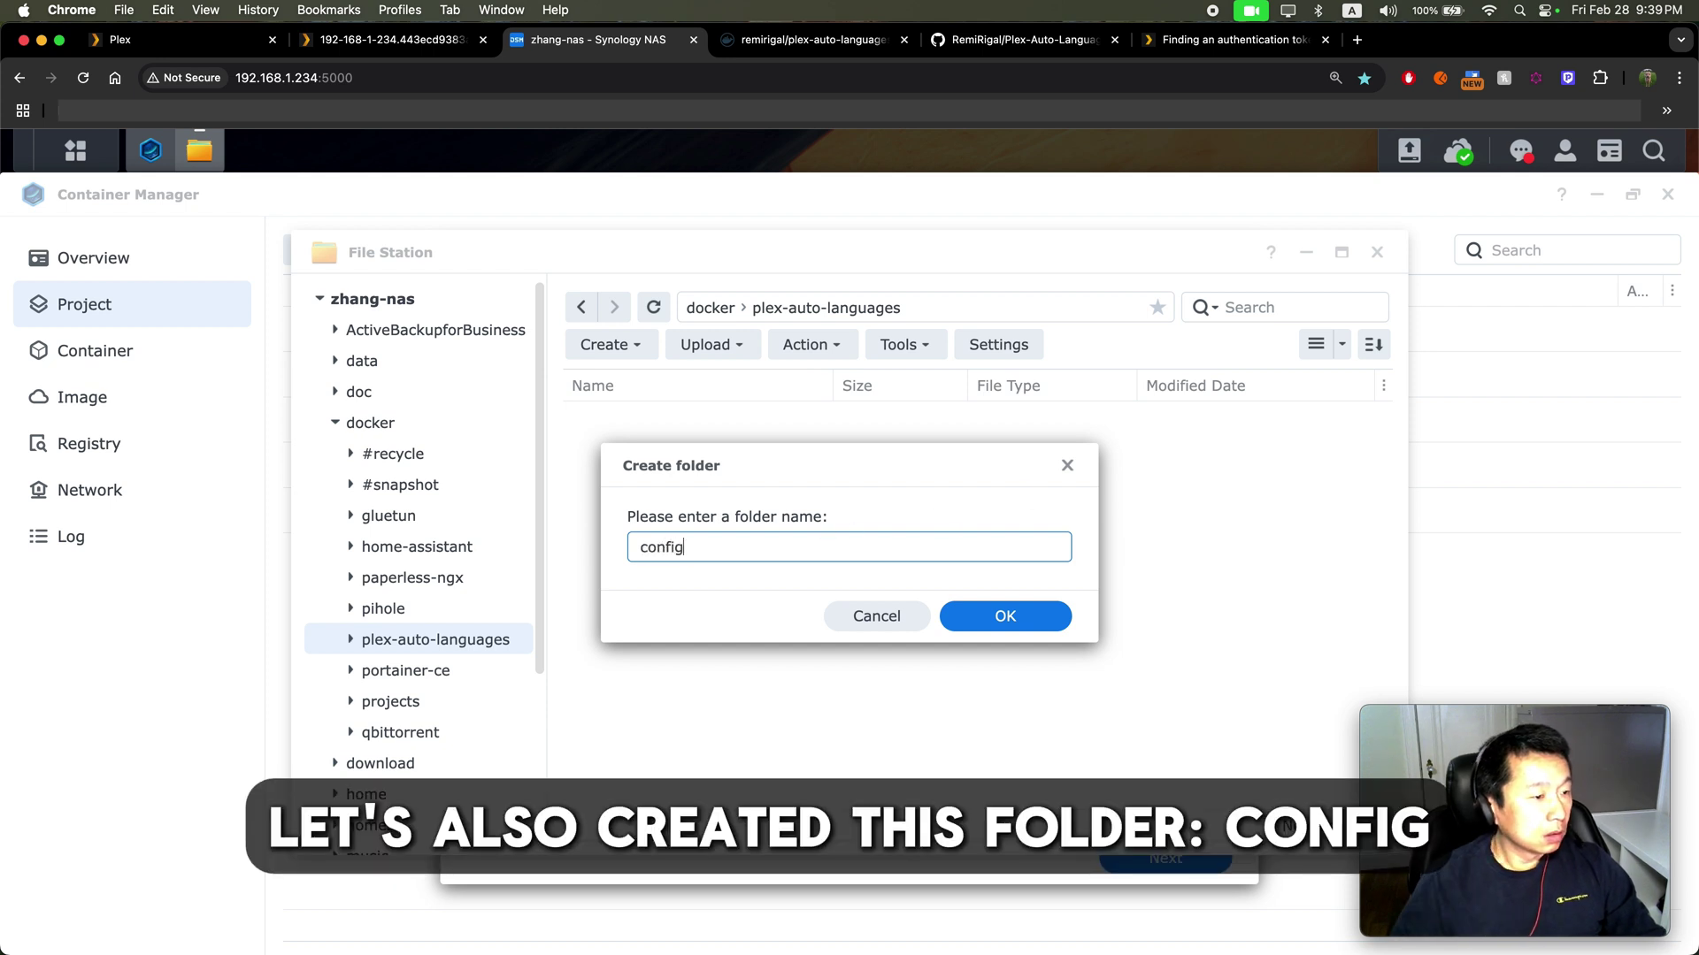
click(988, 617)
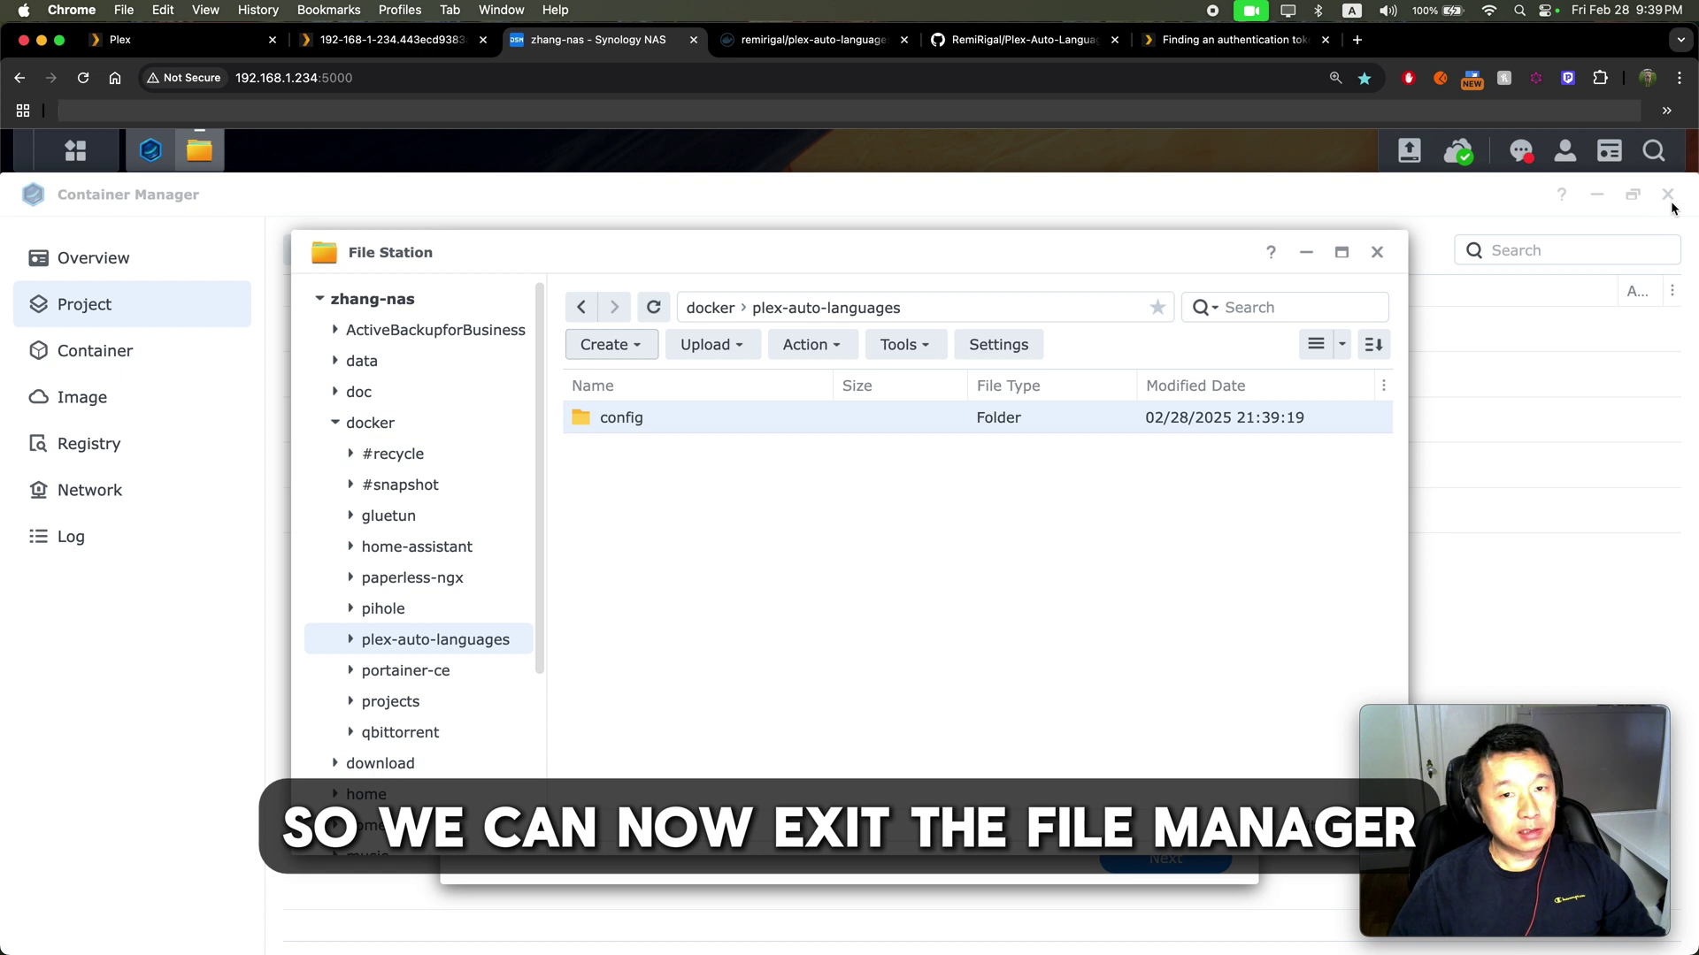
Set the project path to docker/plex-auto-languages in the folder chooser.
click(1378, 254)
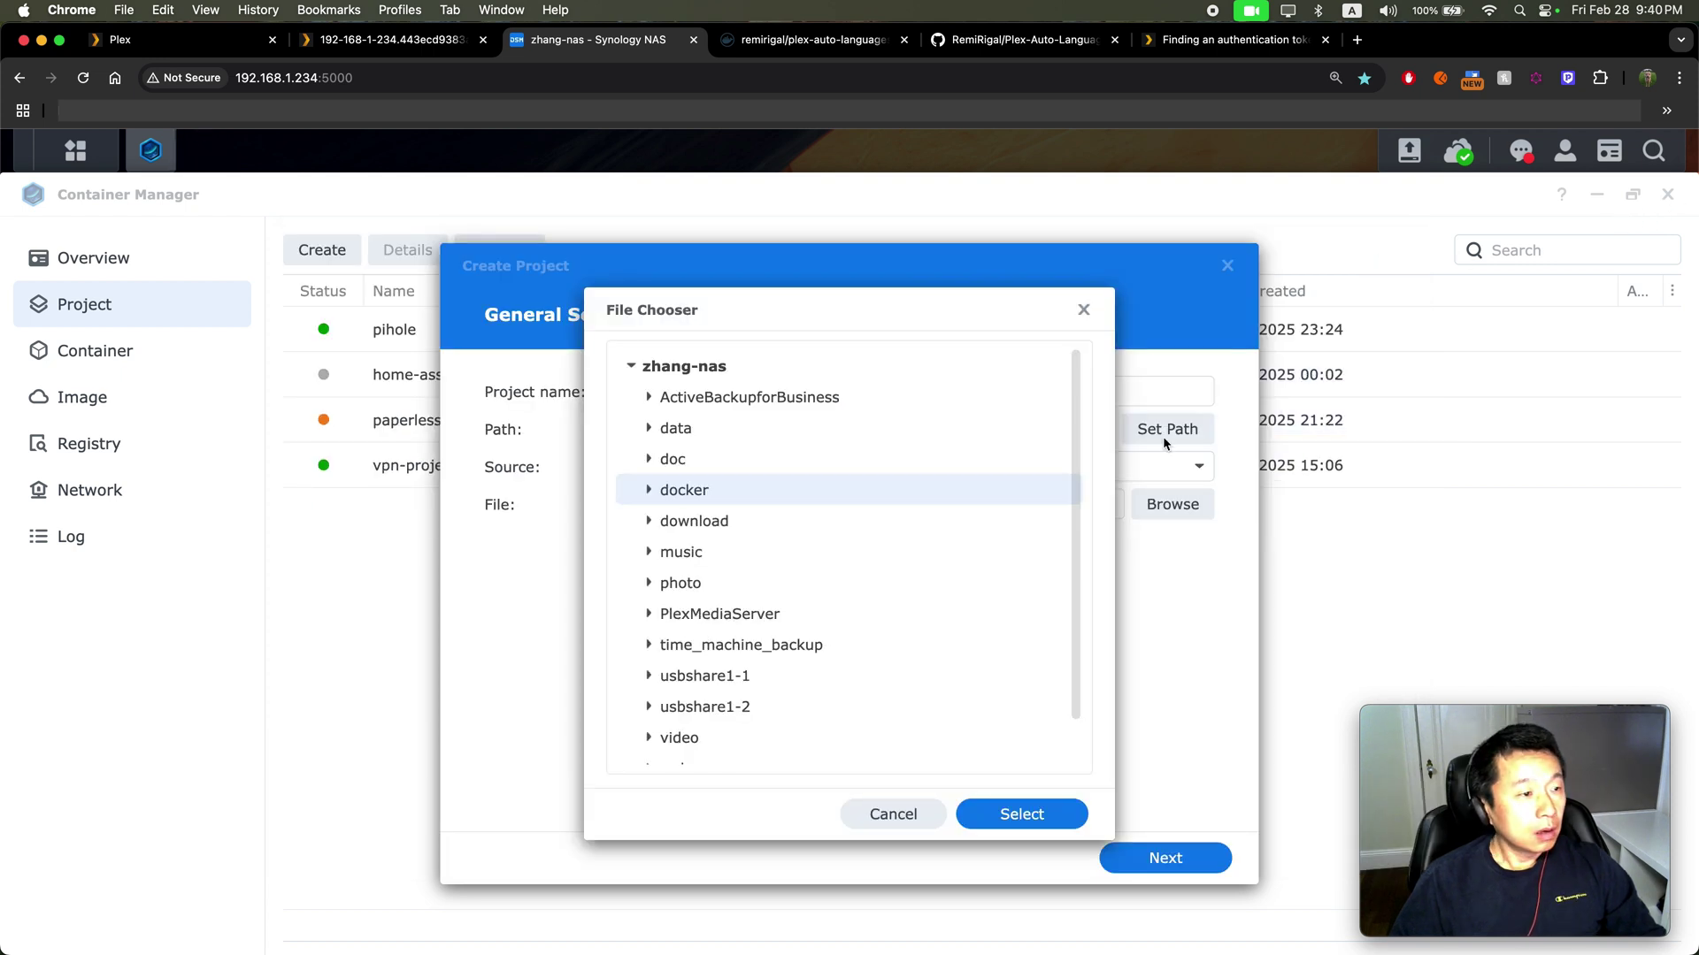
click(648, 492)
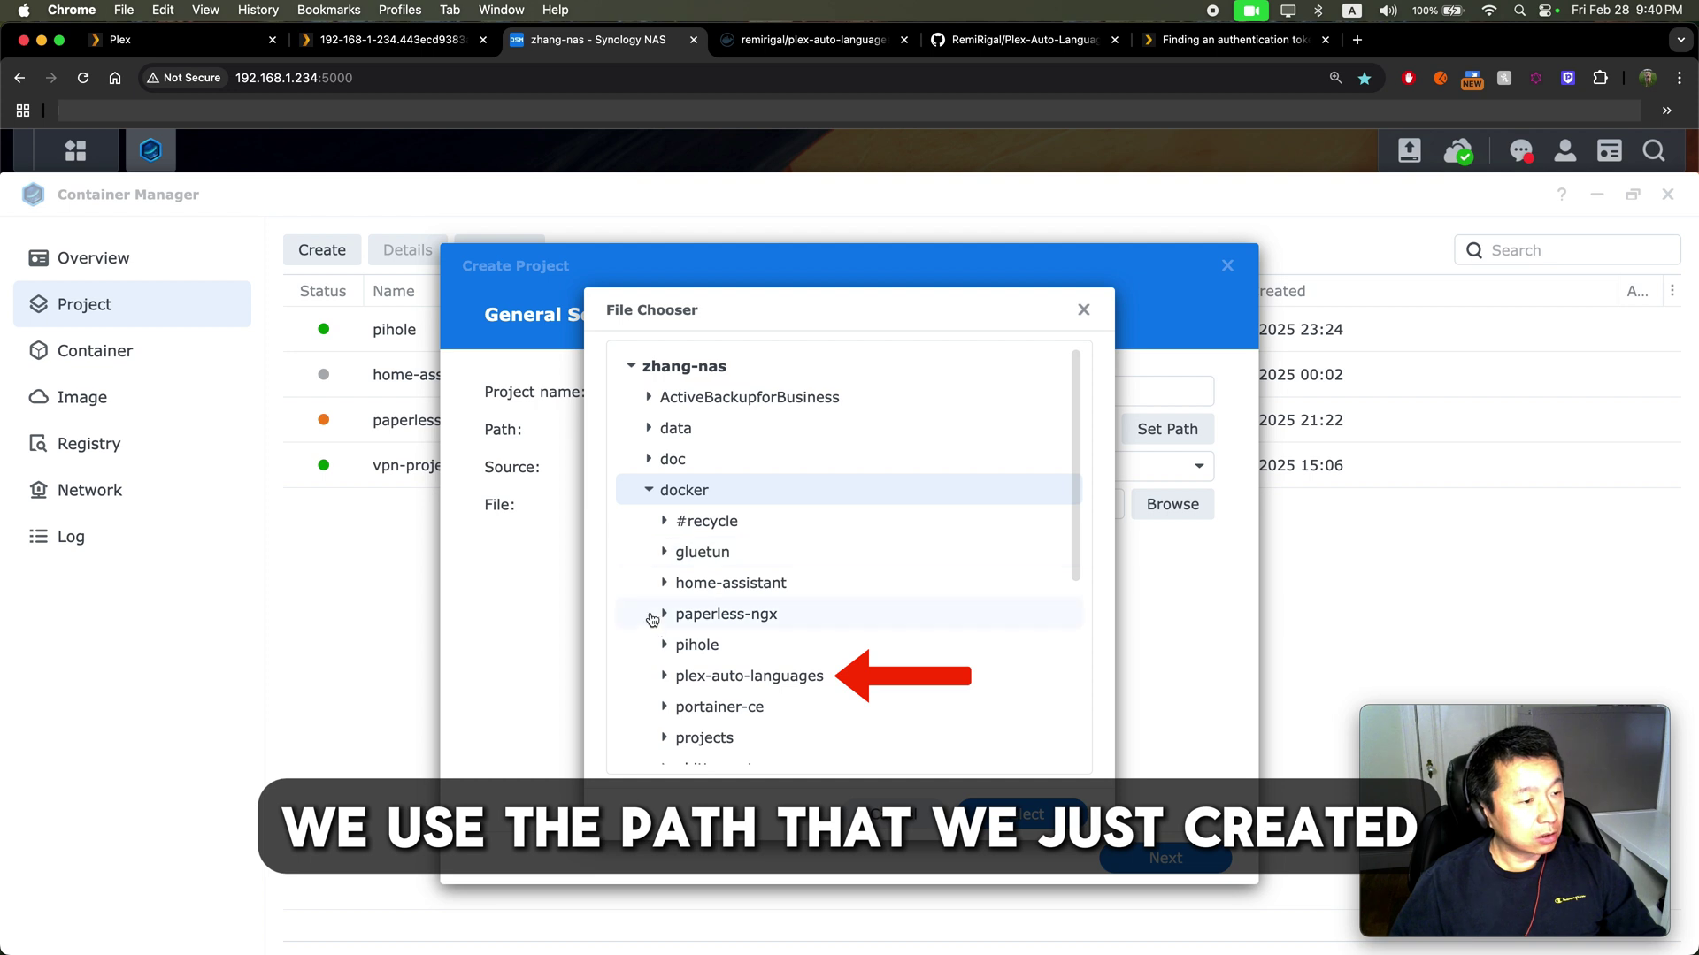
scroll(655, 619, down, 1)
click(711, 620)
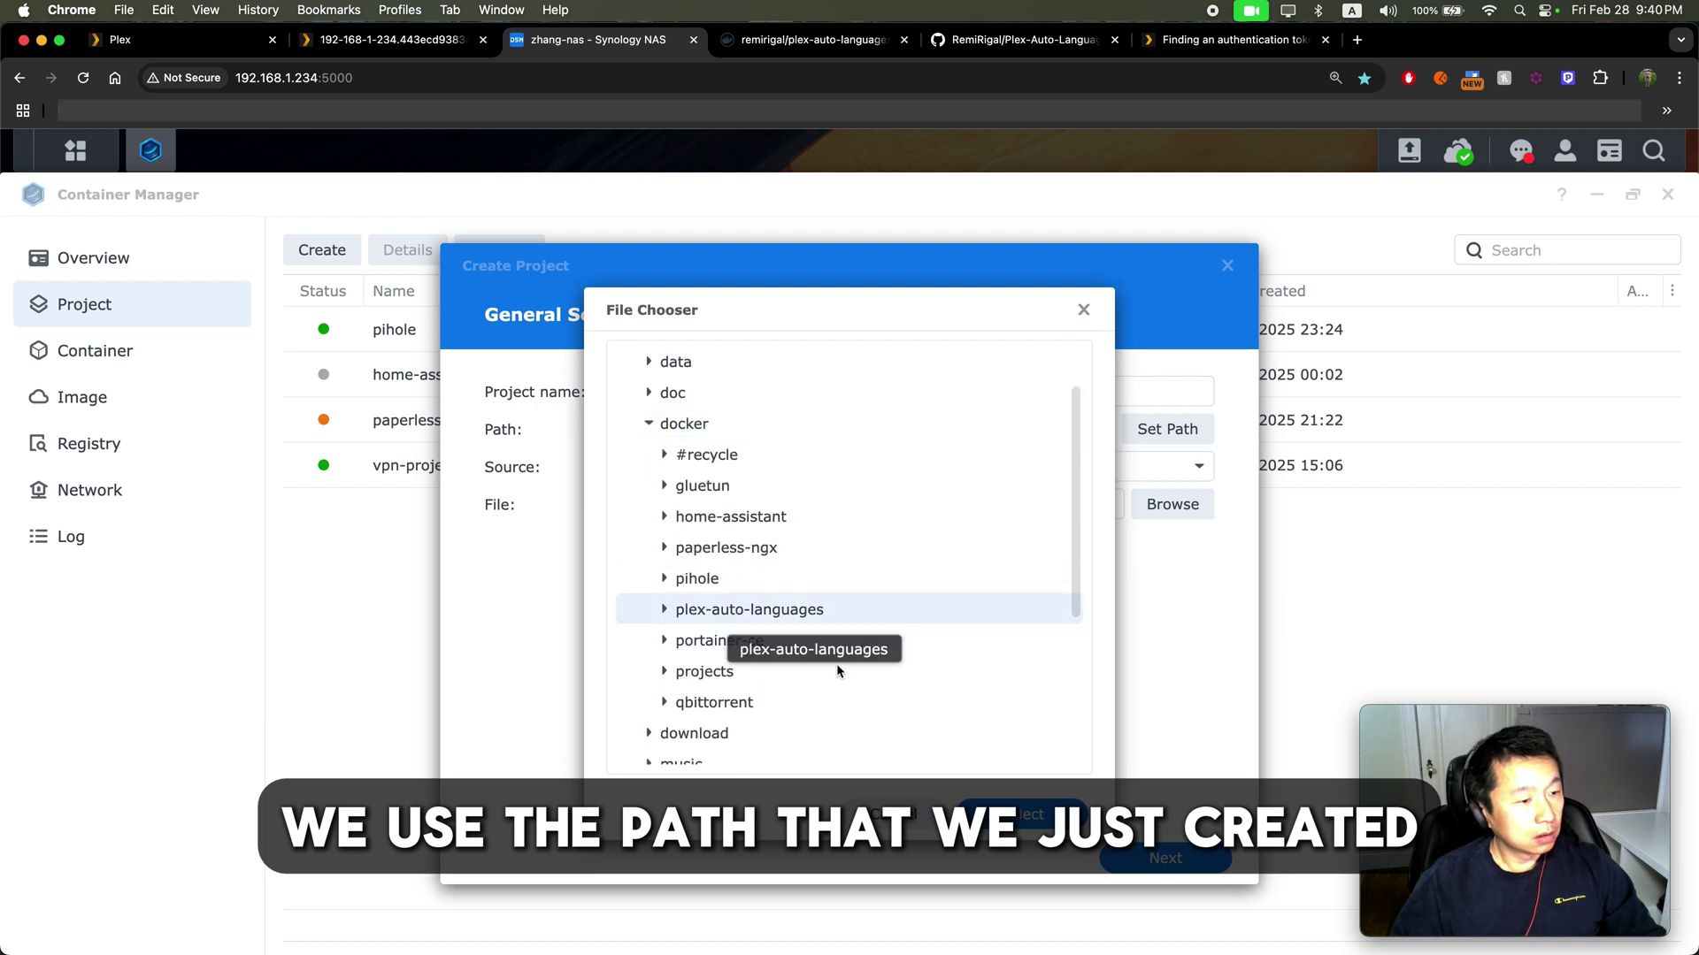
click(1028, 814)
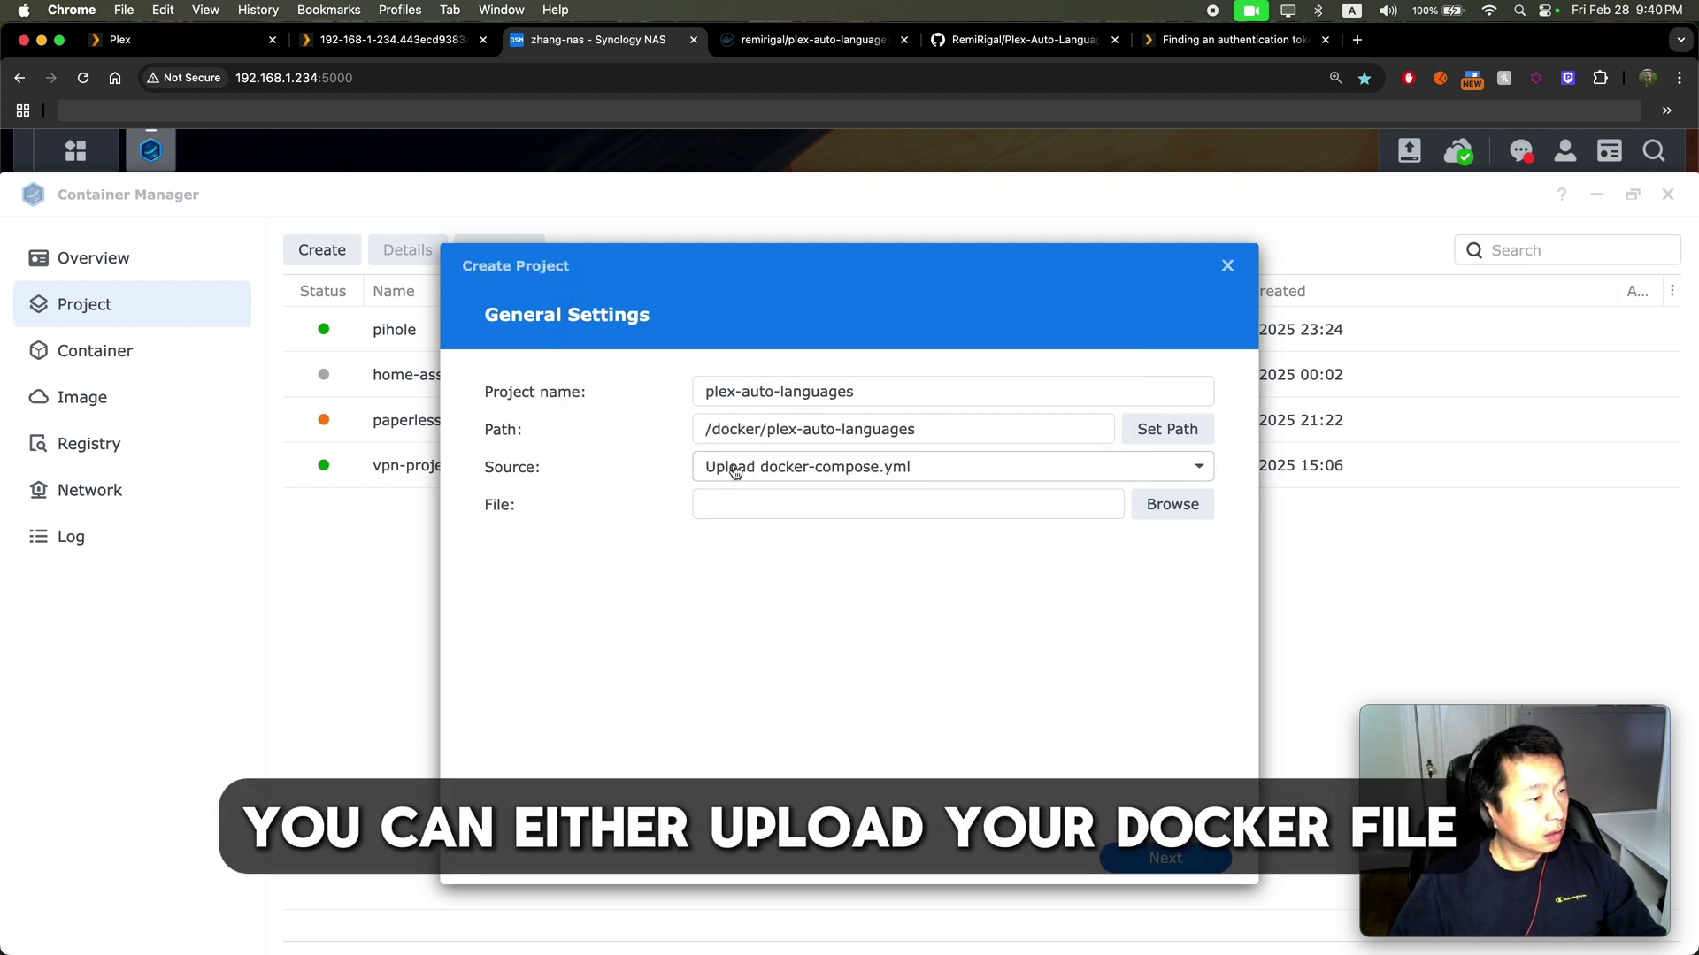
Set the compose source to Create docker-compose.yml and copy the compose from Docker Hub.
click(916, 478)
click(850, 539)
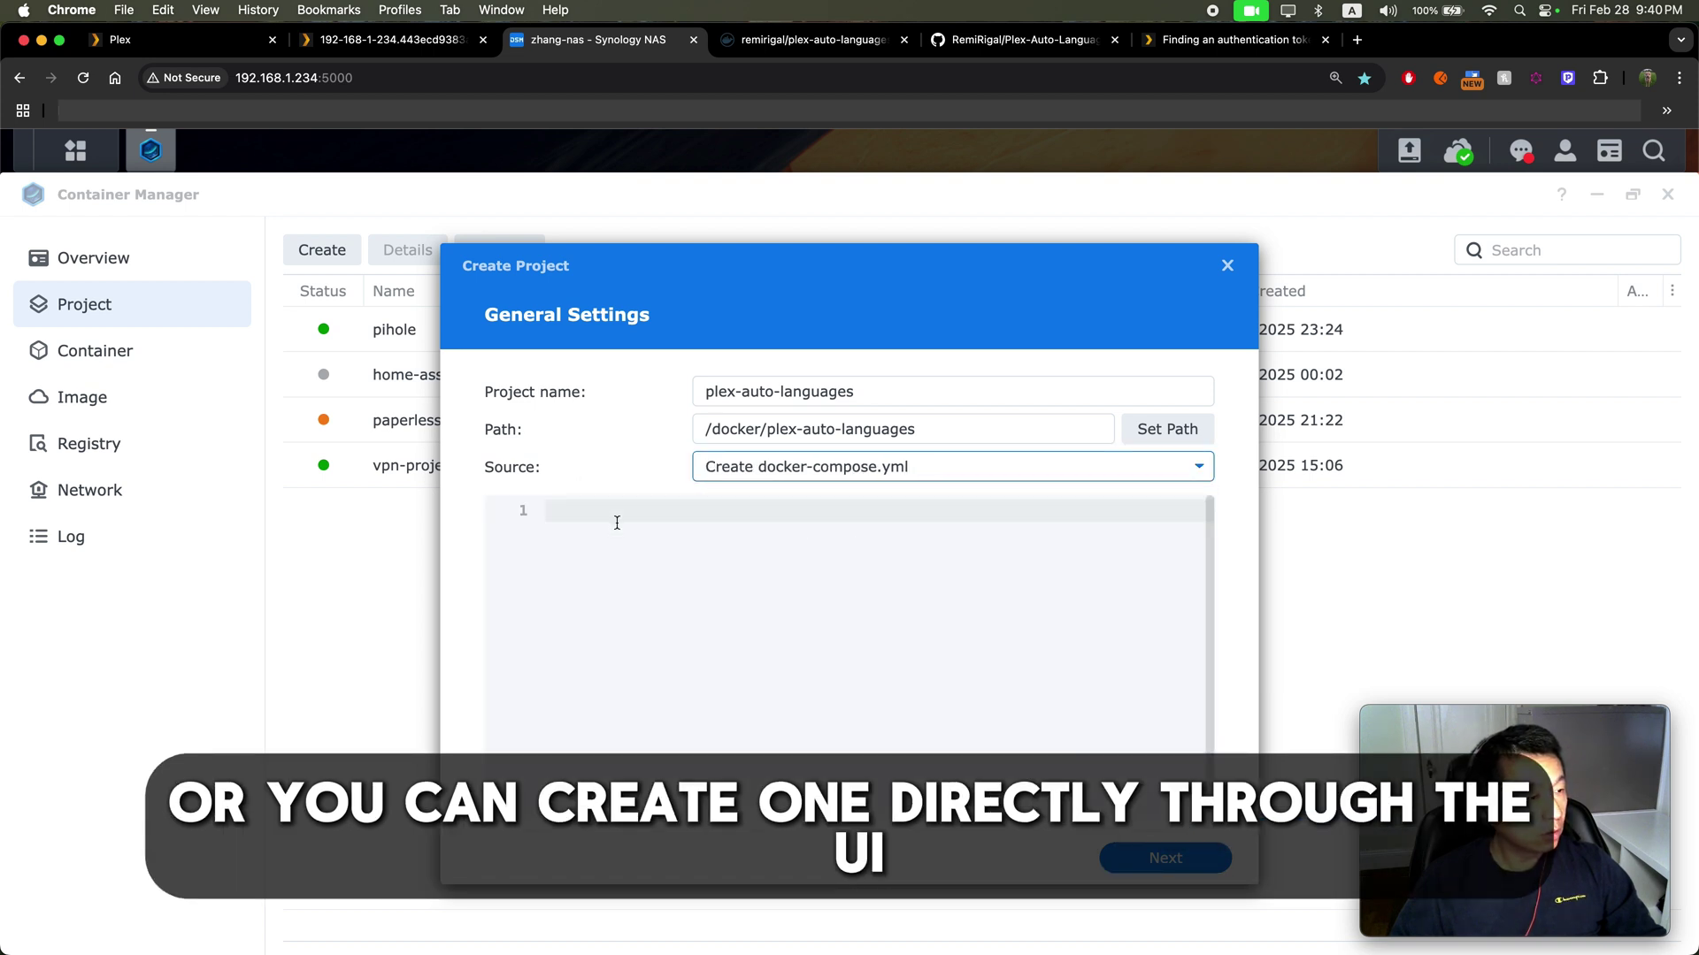
key(ctrl+Tab)
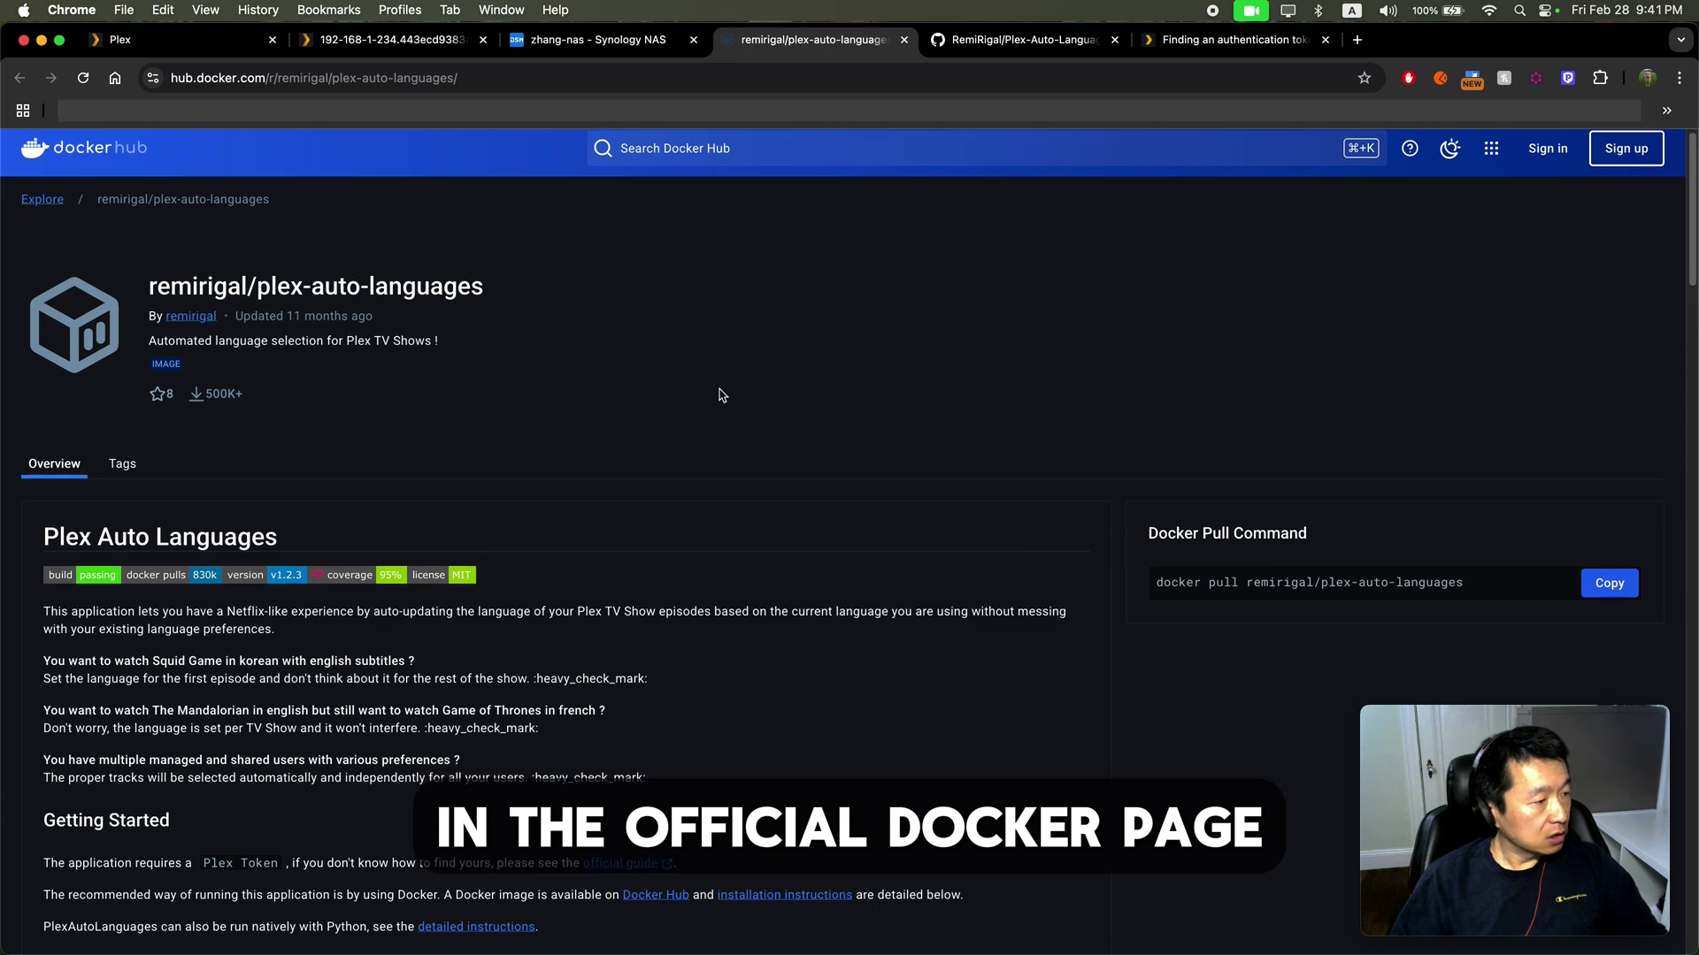
scroll(719, 395, down, 7)
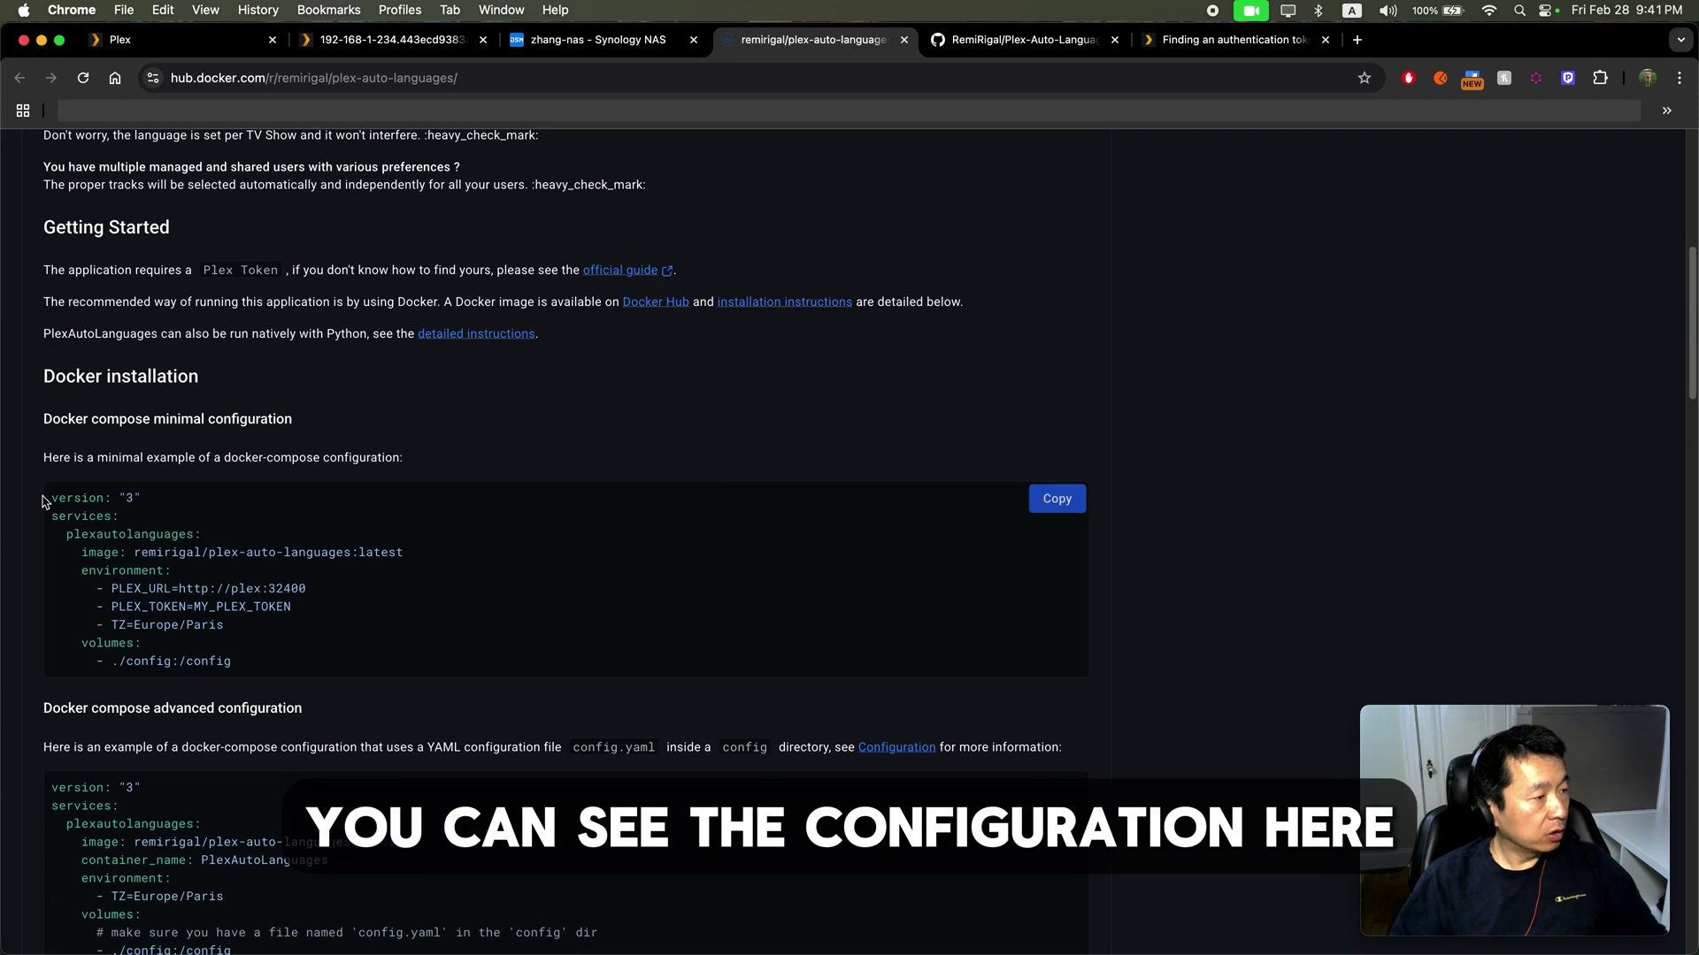
key(ctrl+shift+Tab)
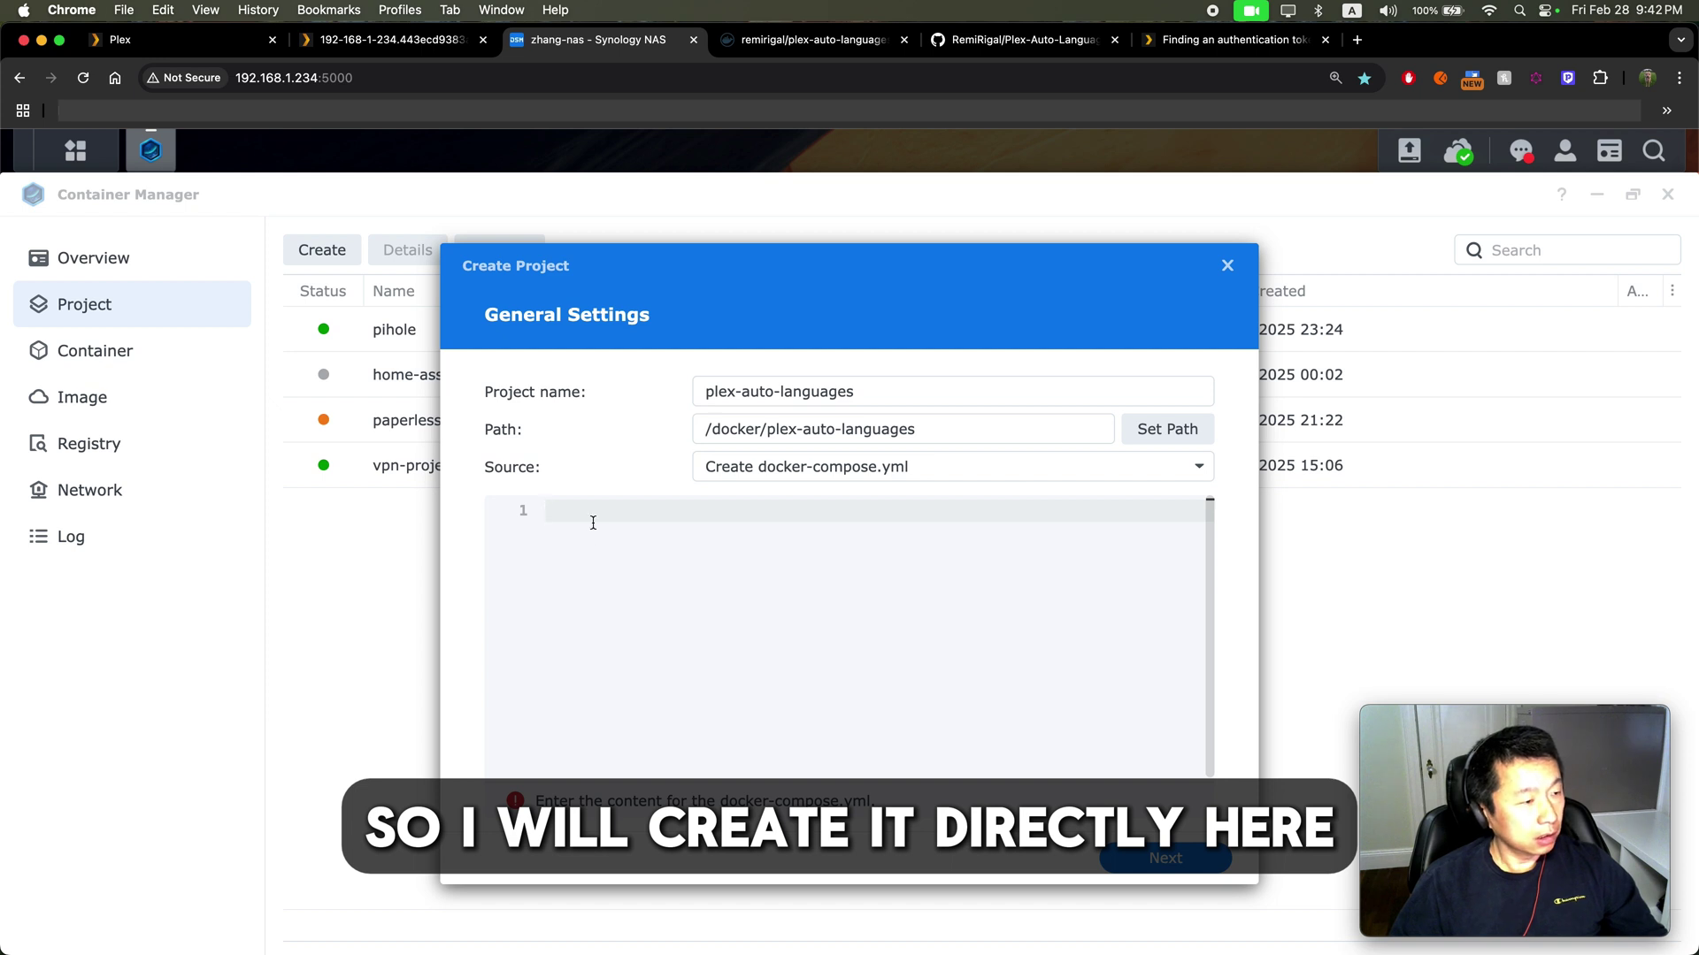
Paste the plex-auto-languages compose, check its service name and /volume1 config path, and continue.
text(version: "3" services:   plexautolanguages:     image: remirigal/plex-auto-languages:latest     container_name: PlexAutoLanguages     environment:       - TZ='America/New_York'     volumes:       - '/volume1/docker/plex-auto-languages/config:/config'     restart: unless-stopped)
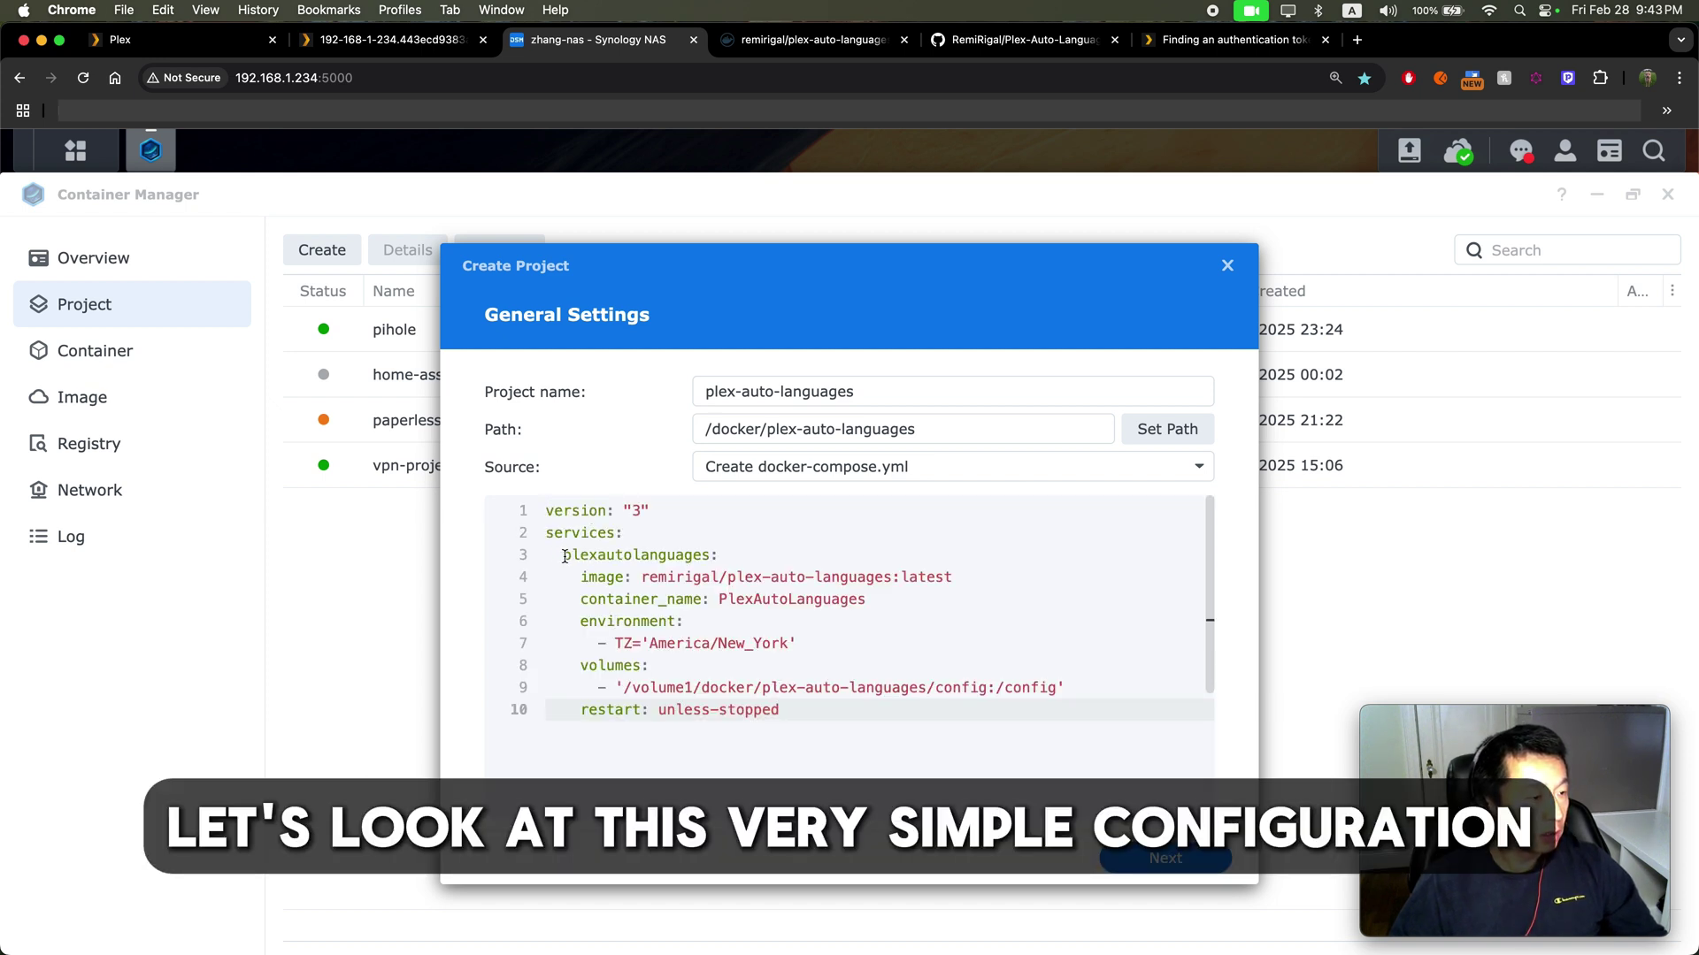
drag(564, 555, 954, 579)
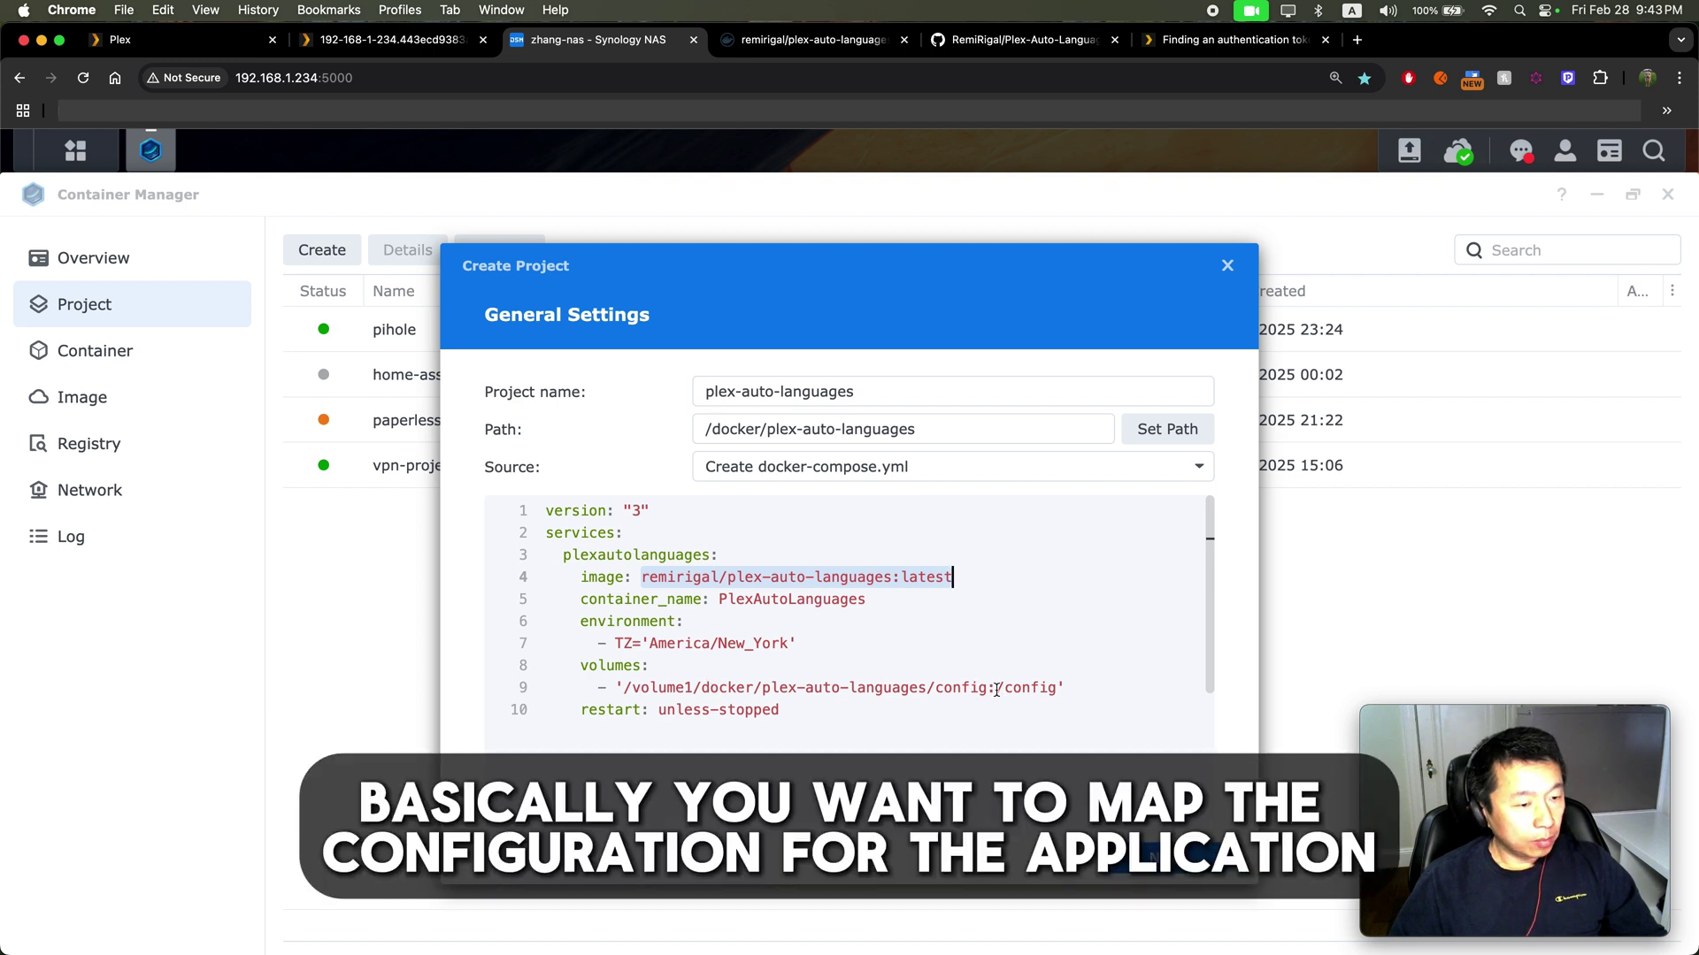
drag(997, 687, 624, 692)
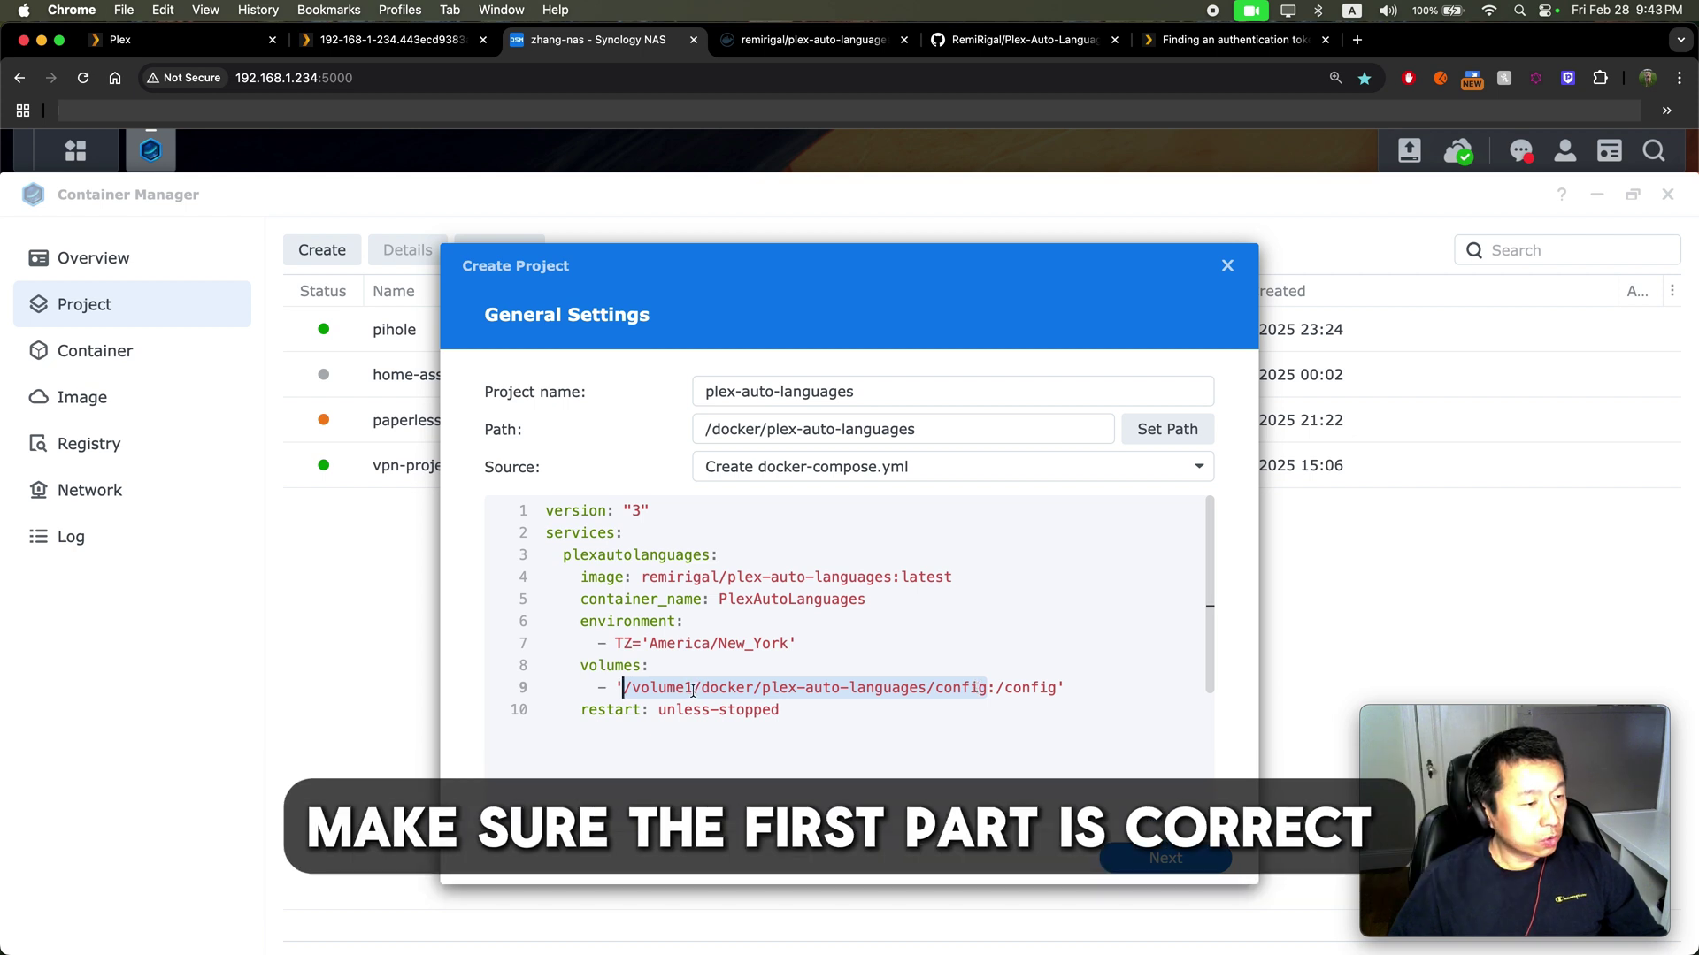
click(655, 715)
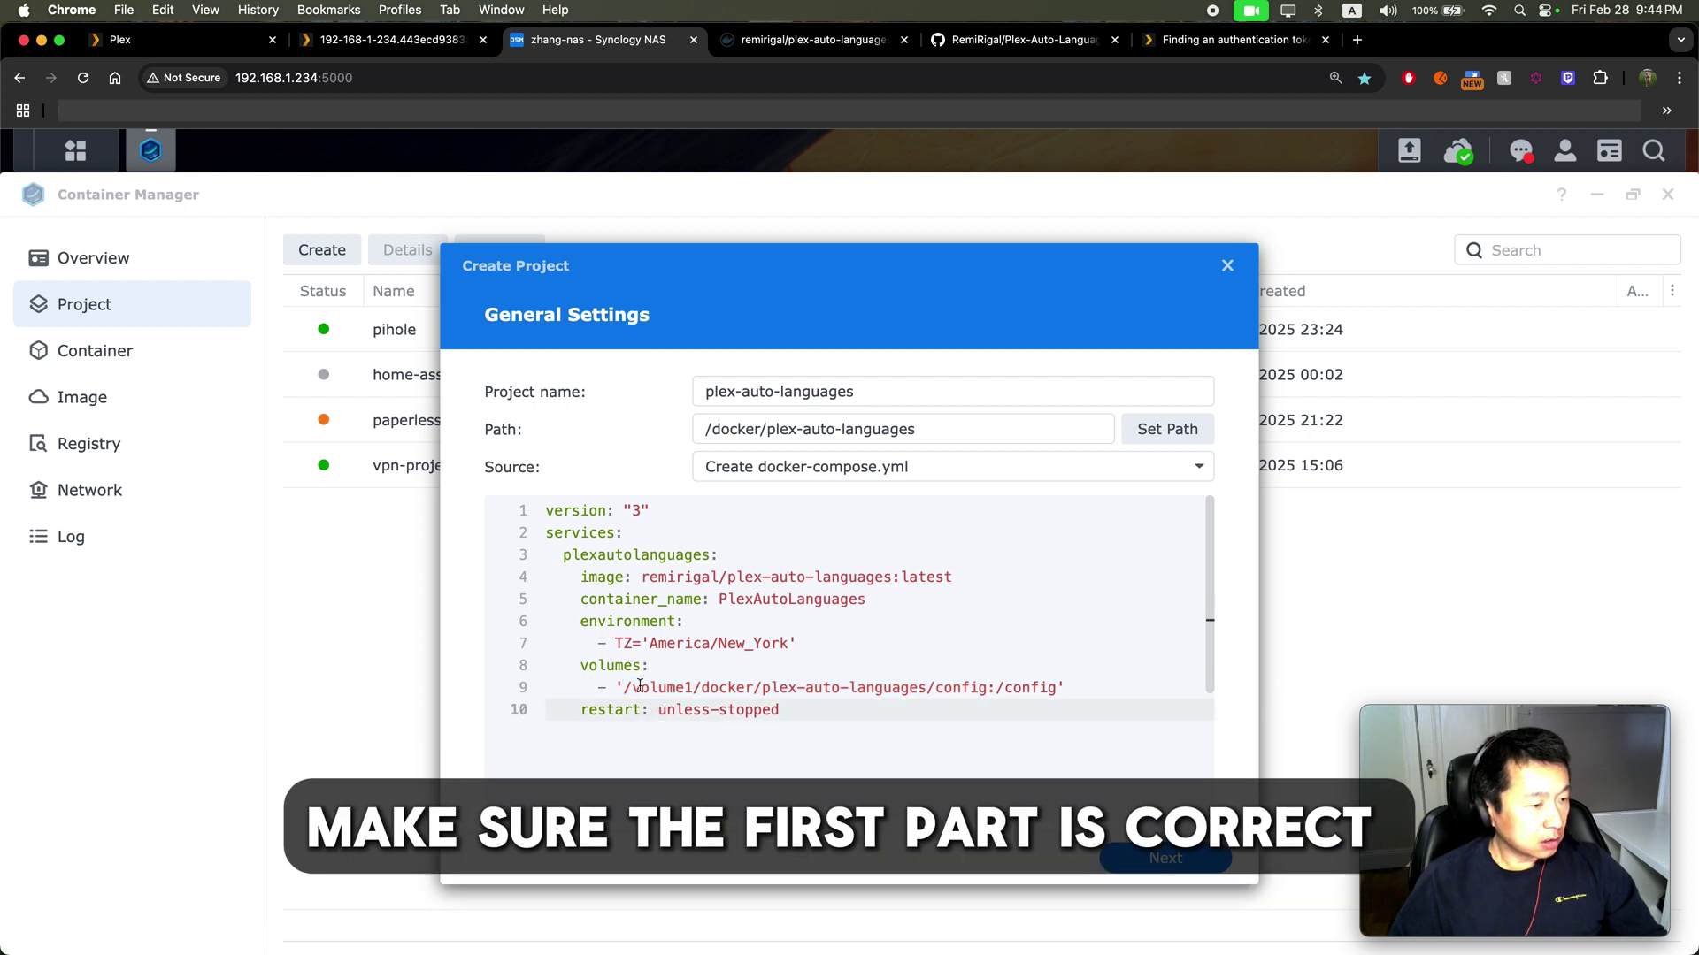
drag(622, 687, 693, 688)
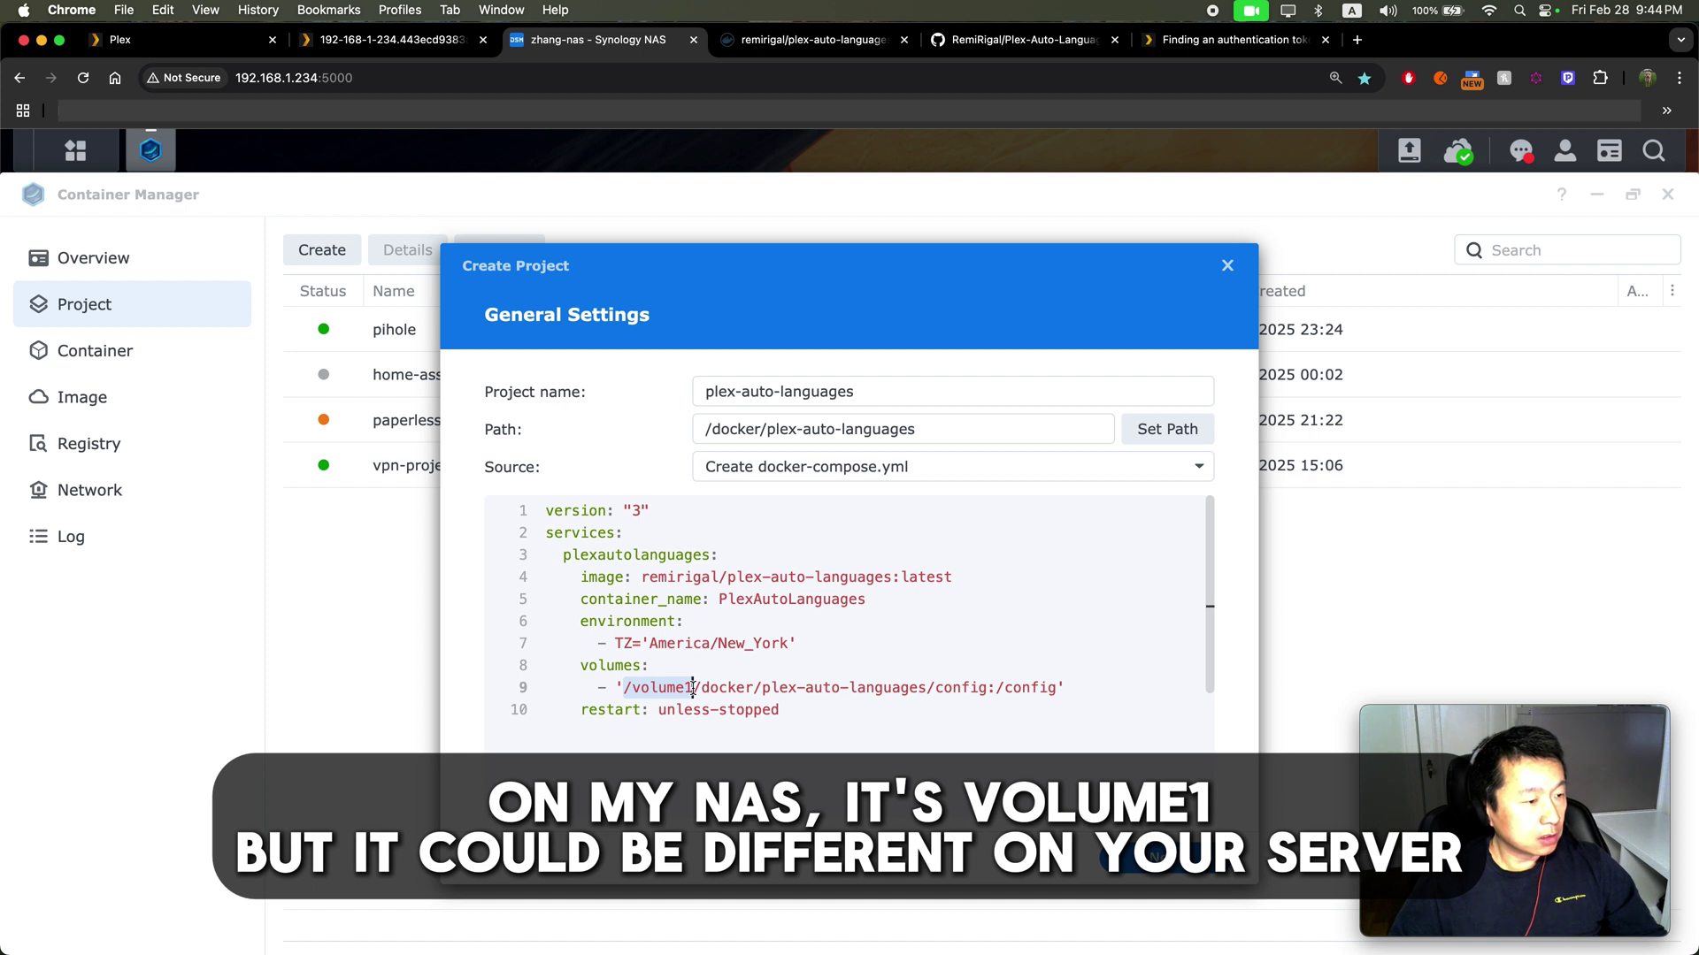
click(683, 710)
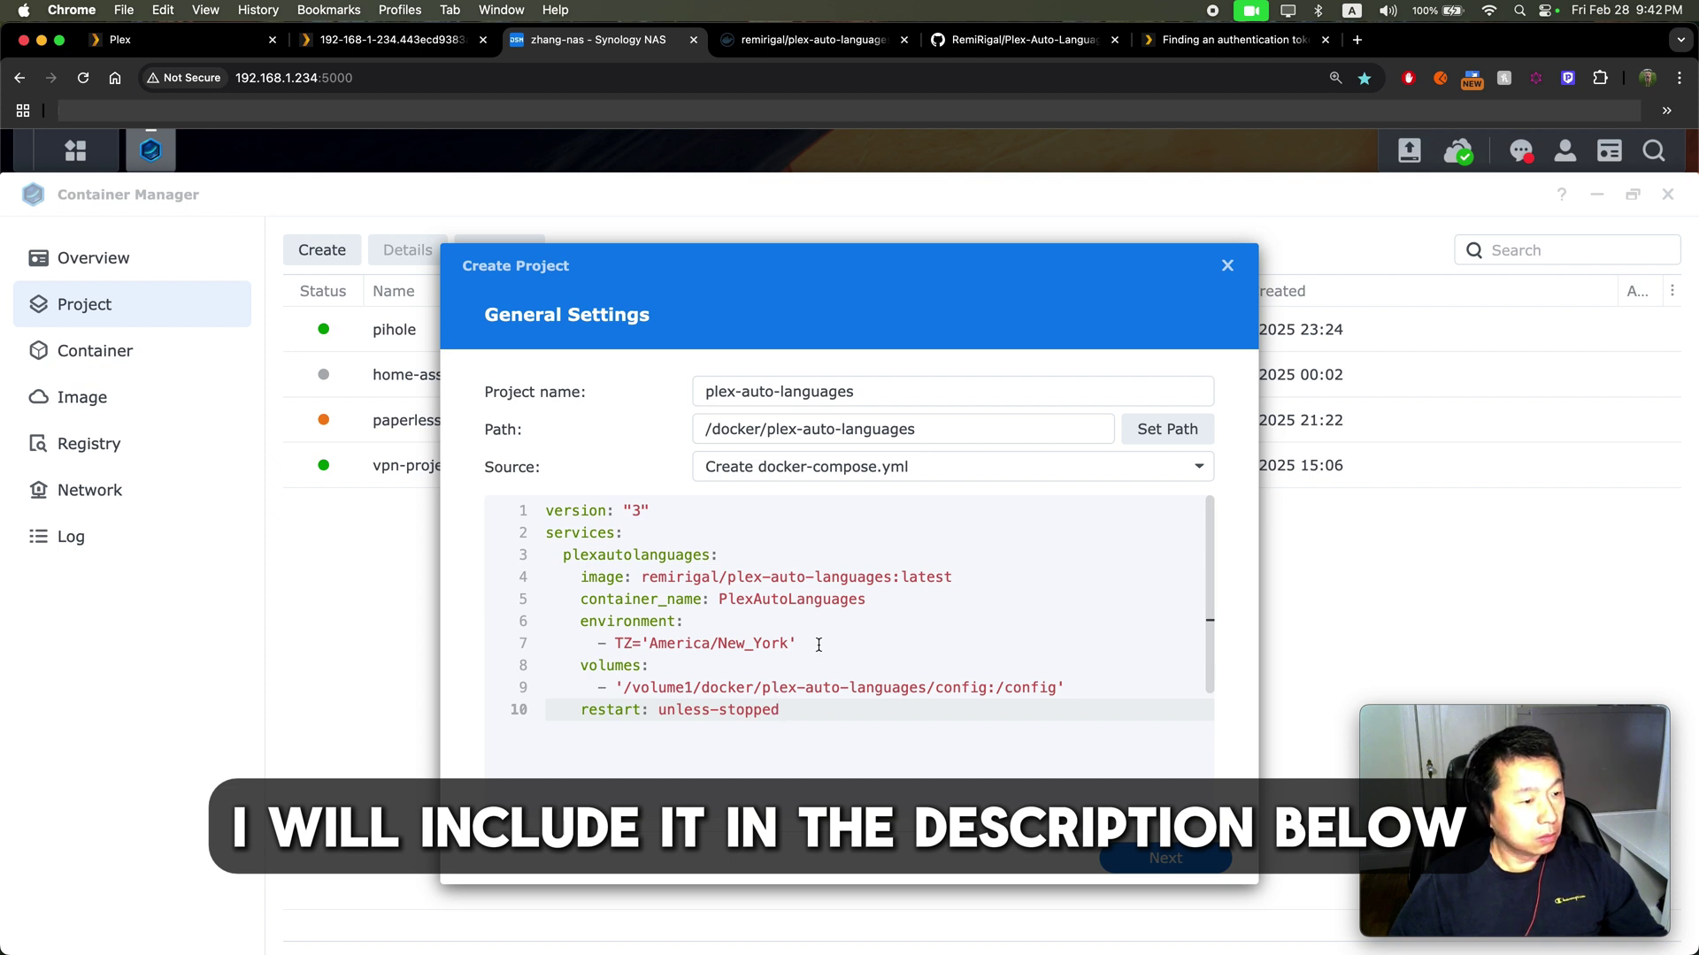
click(1166, 859)
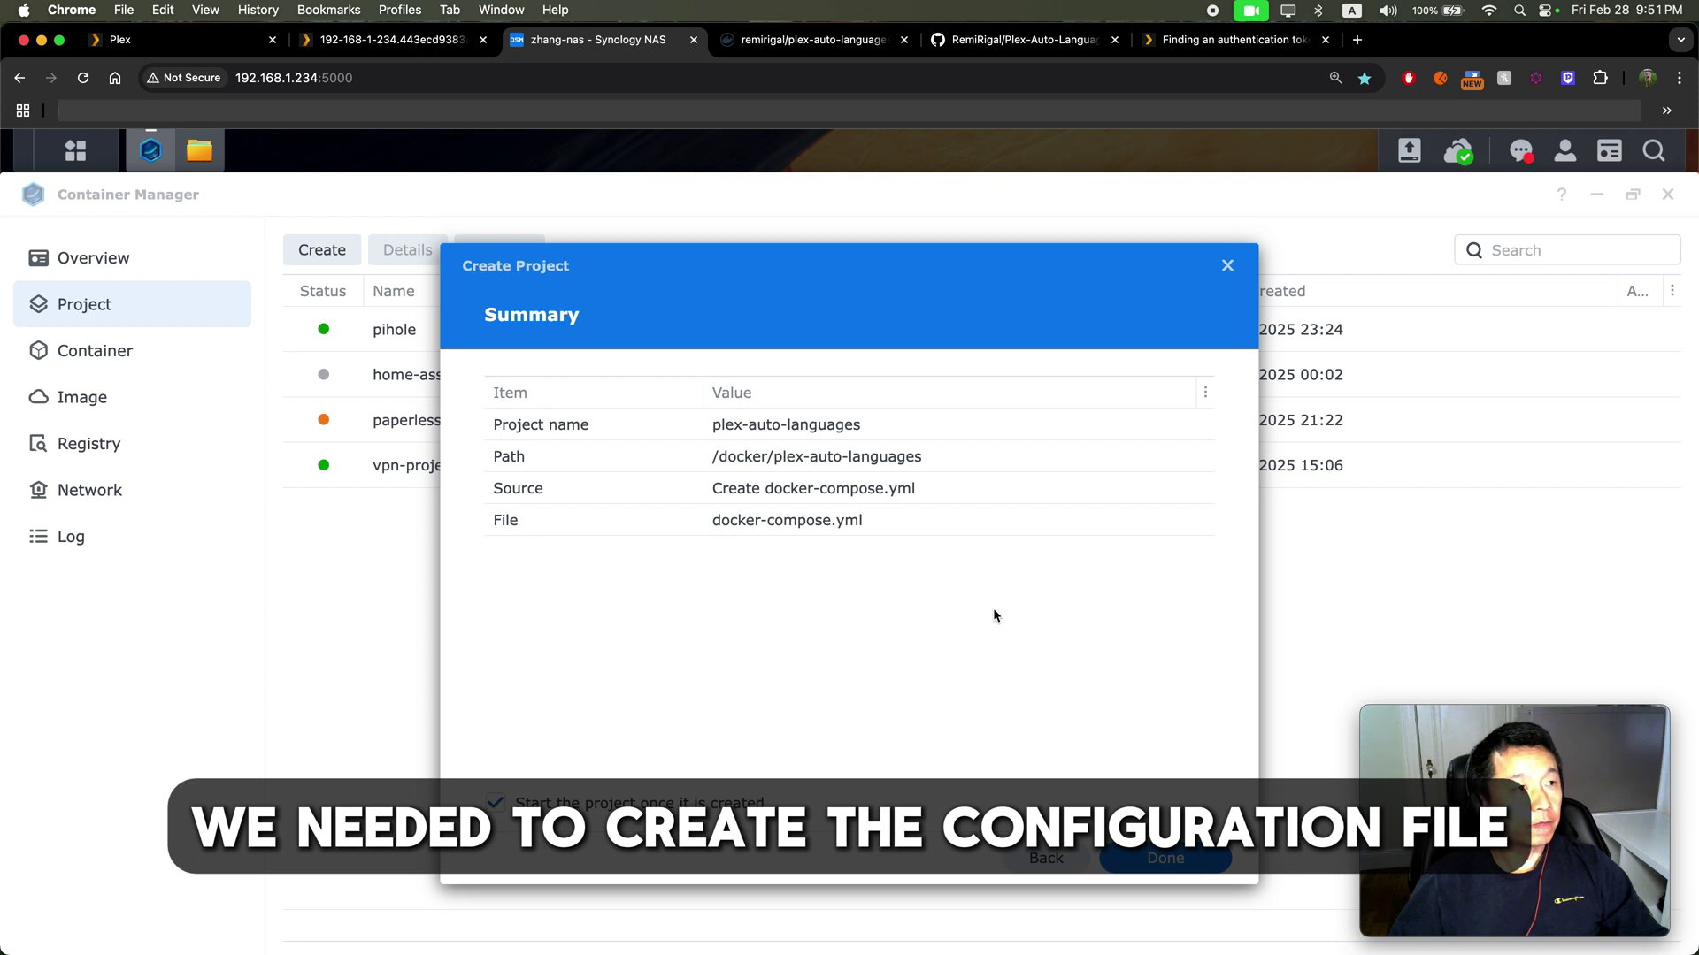
Review the Docker Hub example config, selecting the Plex URL/token block and the notifications block.
click(810, 39)
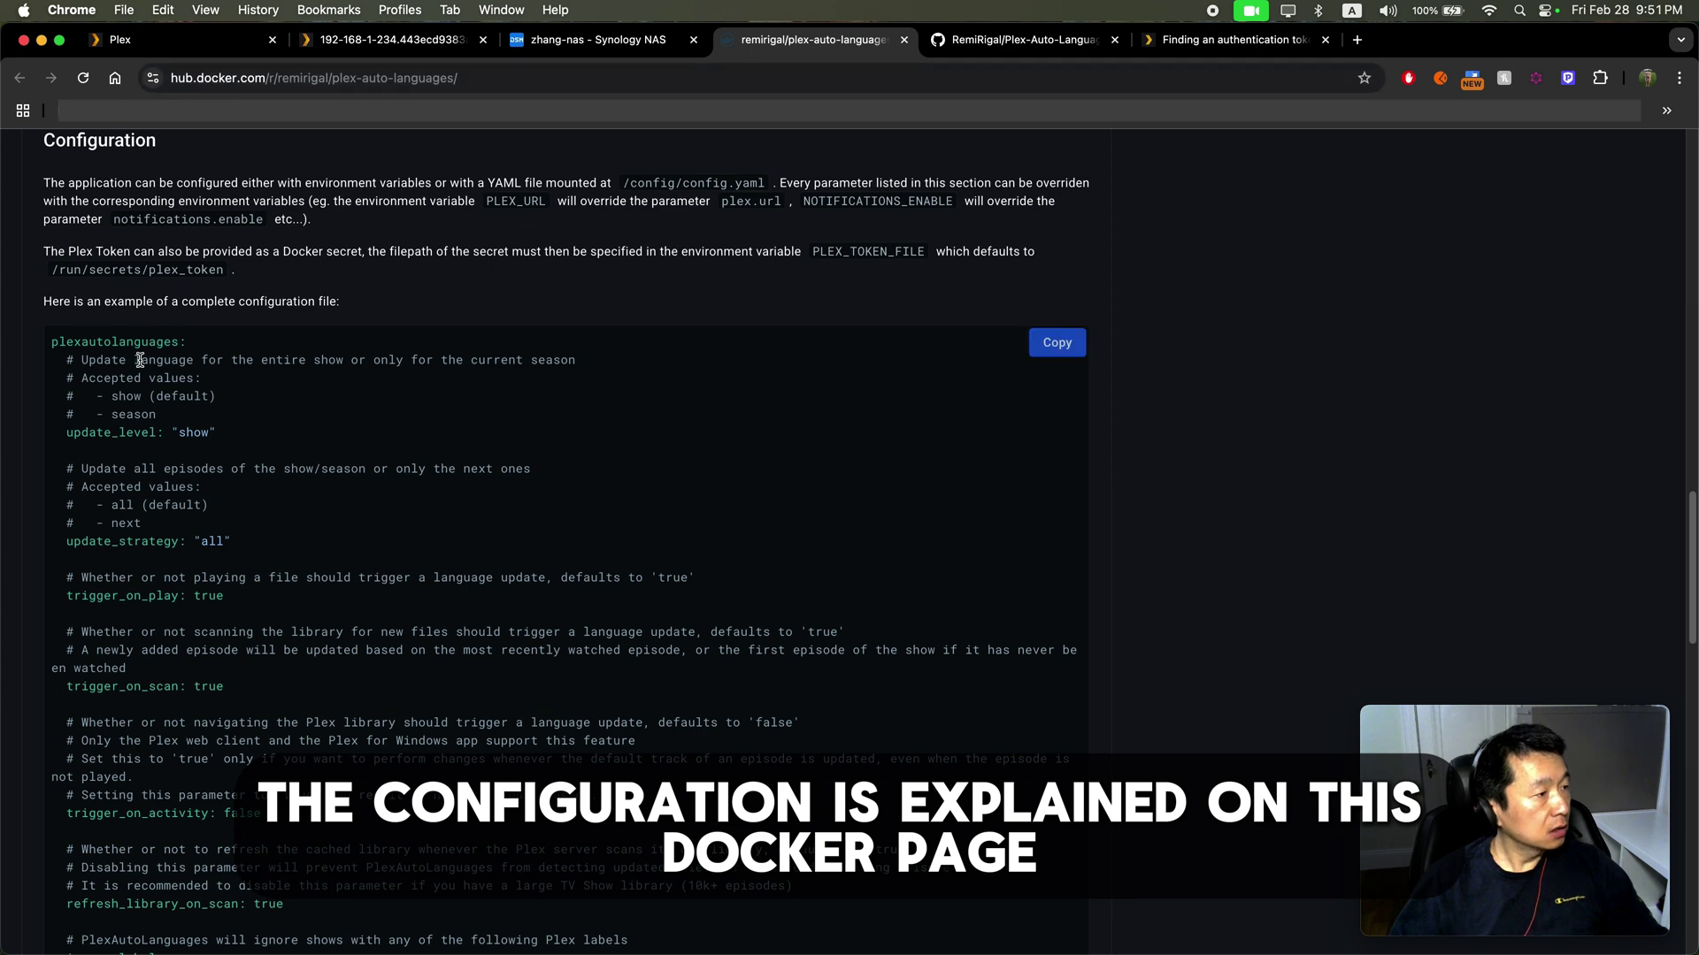
scroll(166, 412, down, 2)
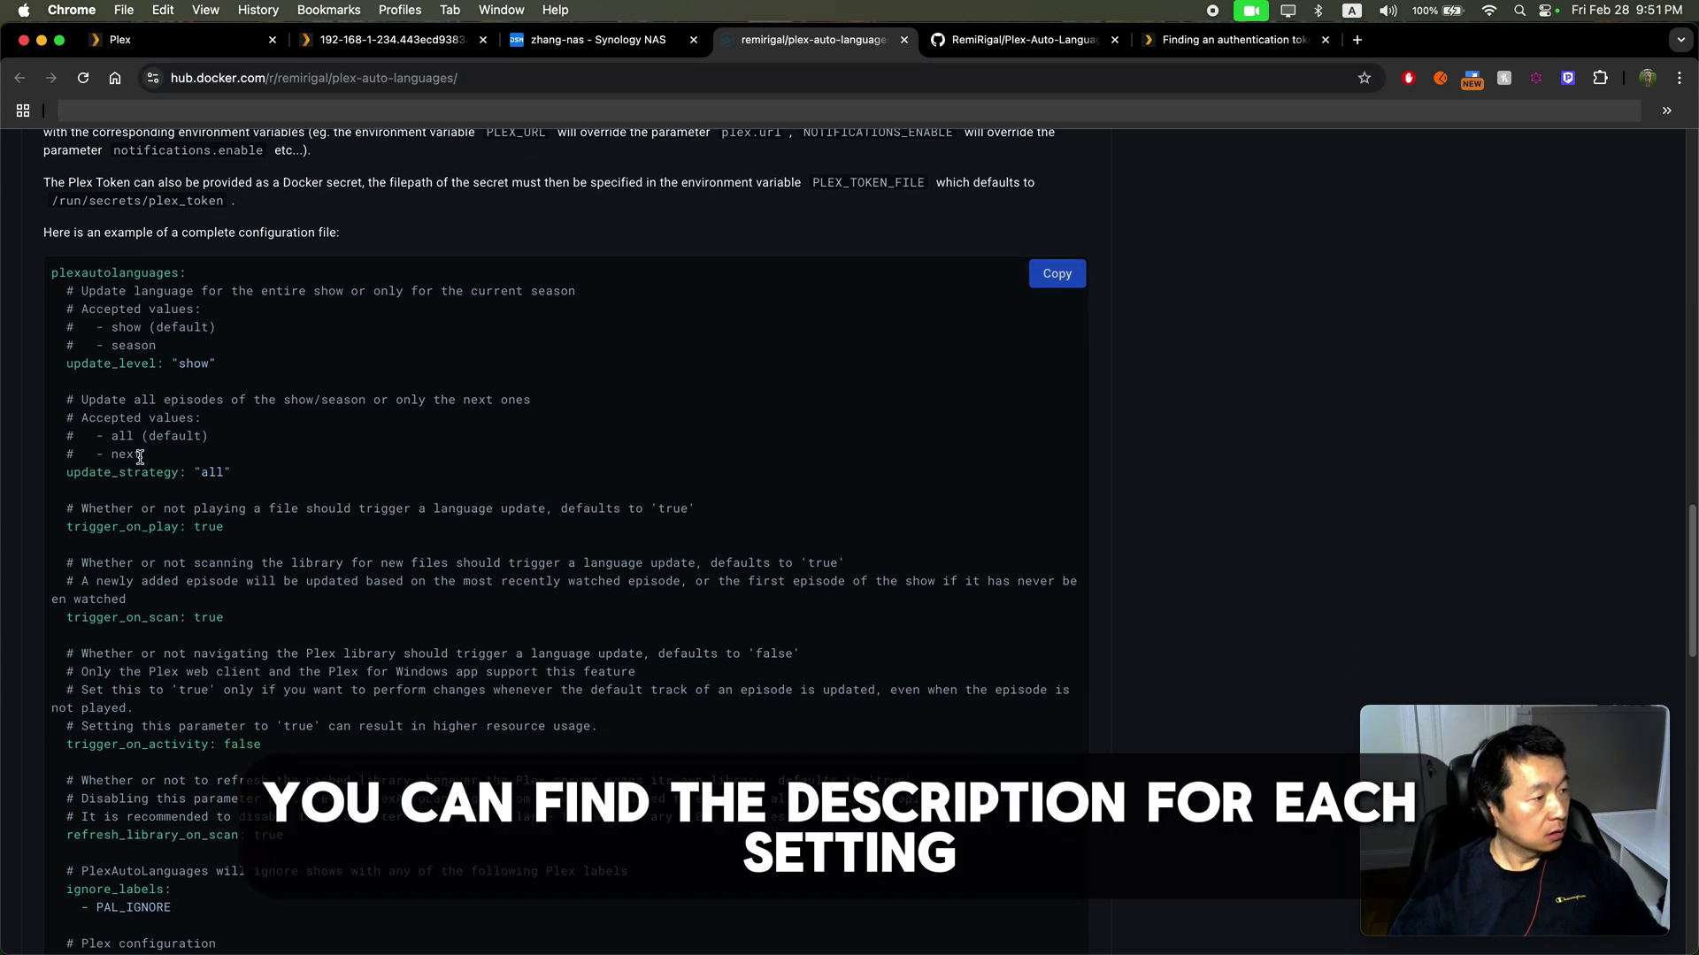
scroll(242, 486, down, 10)
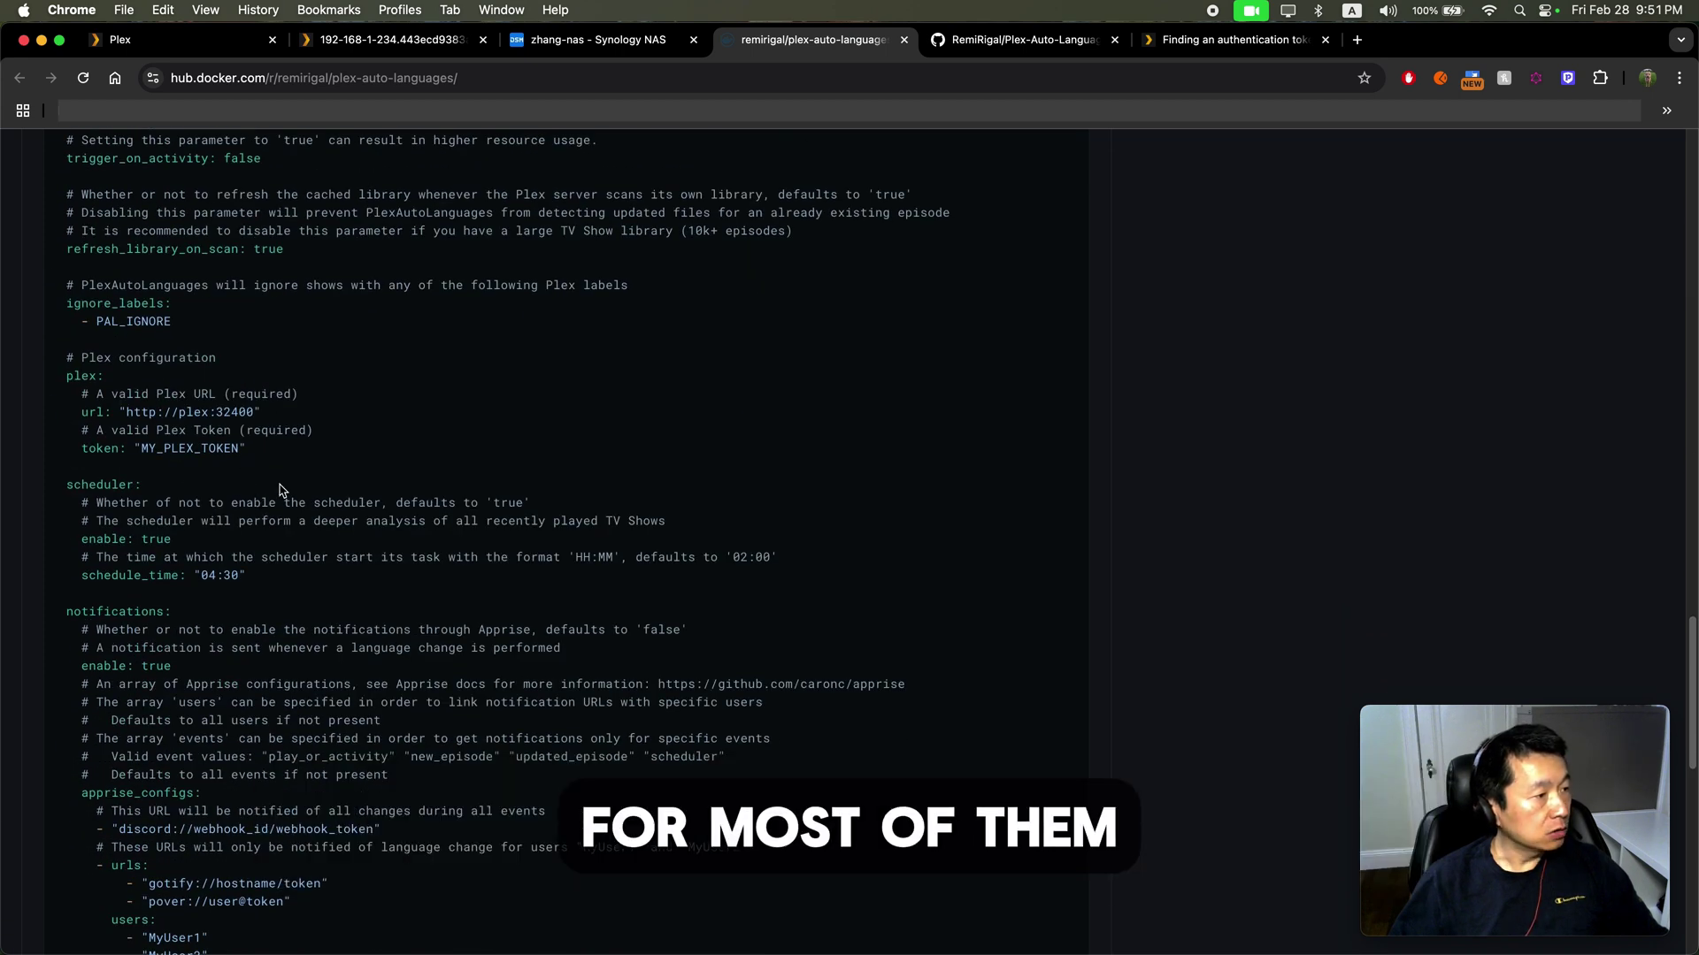
drag(54, 355, 286, 458)
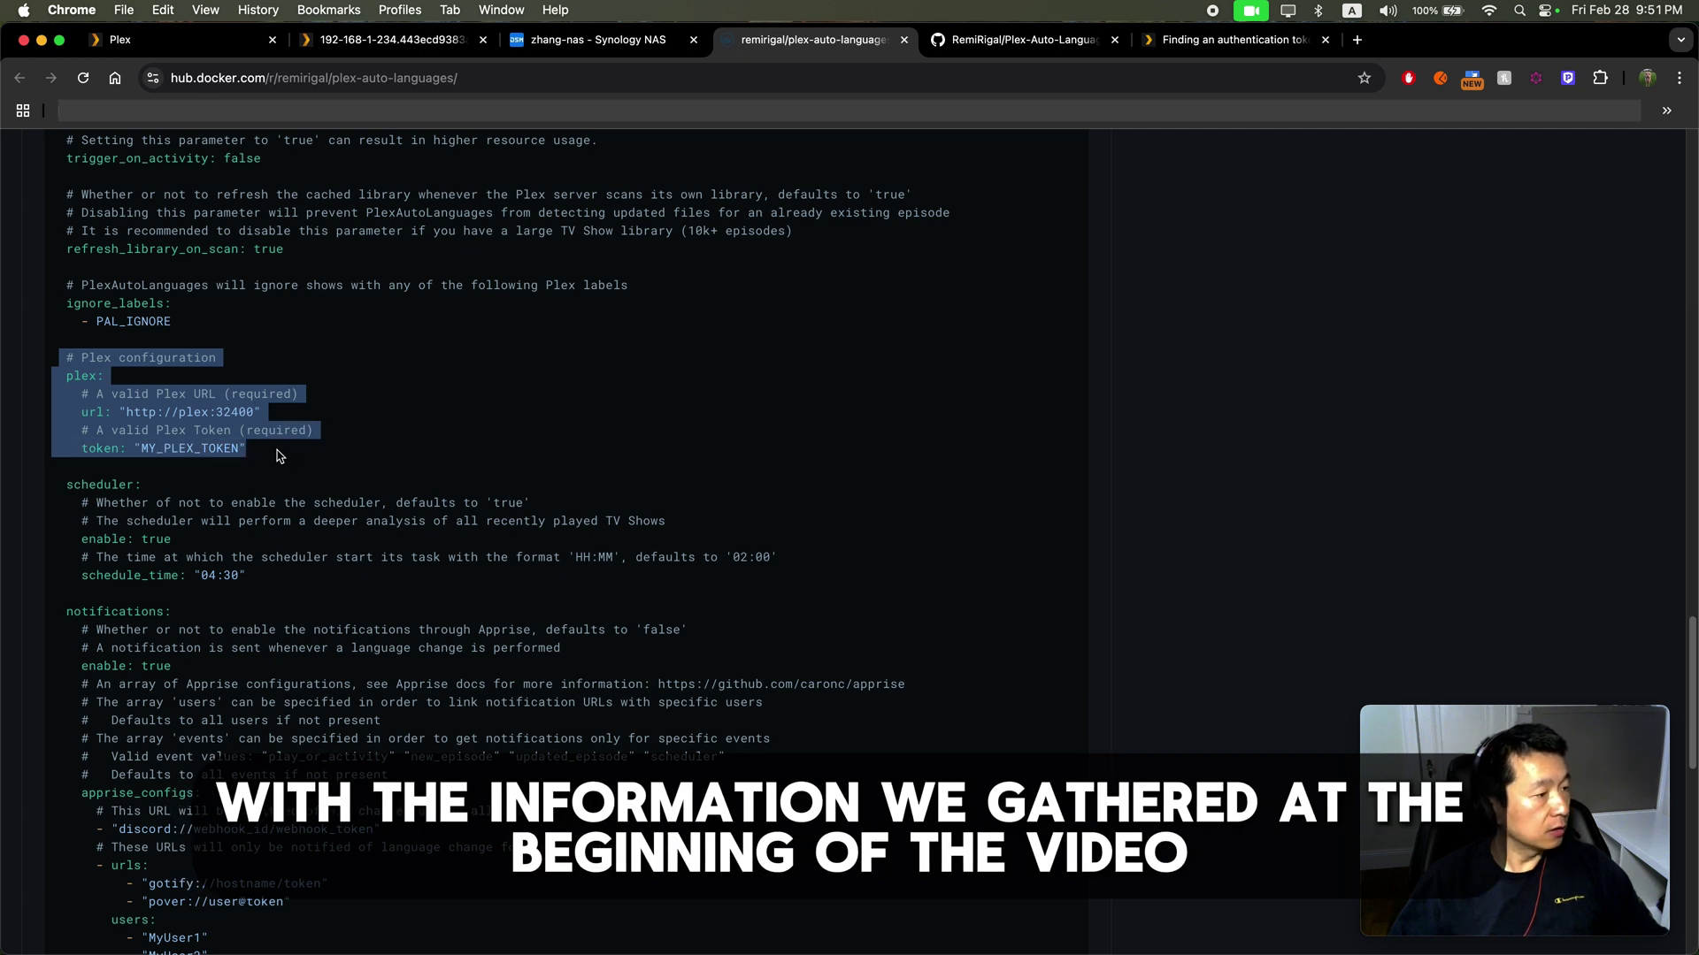
scroll(221, 456, down, 3)
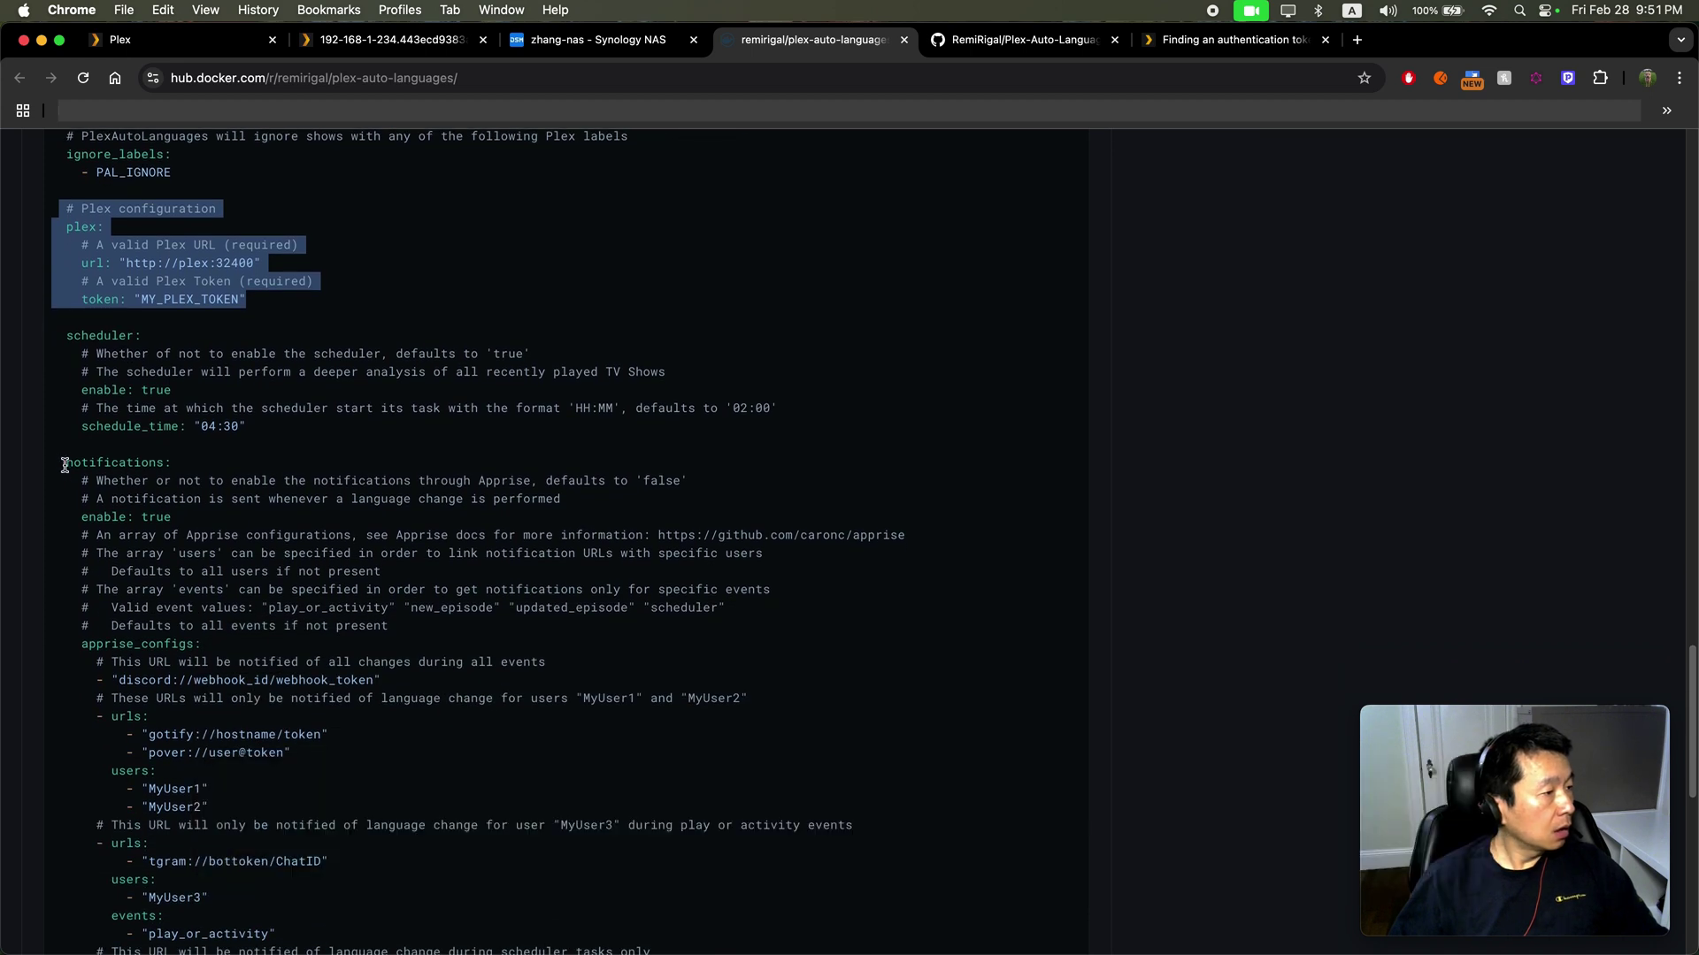
drag(63, 461, 372, 649)
scroll(367, 659, down, 5)
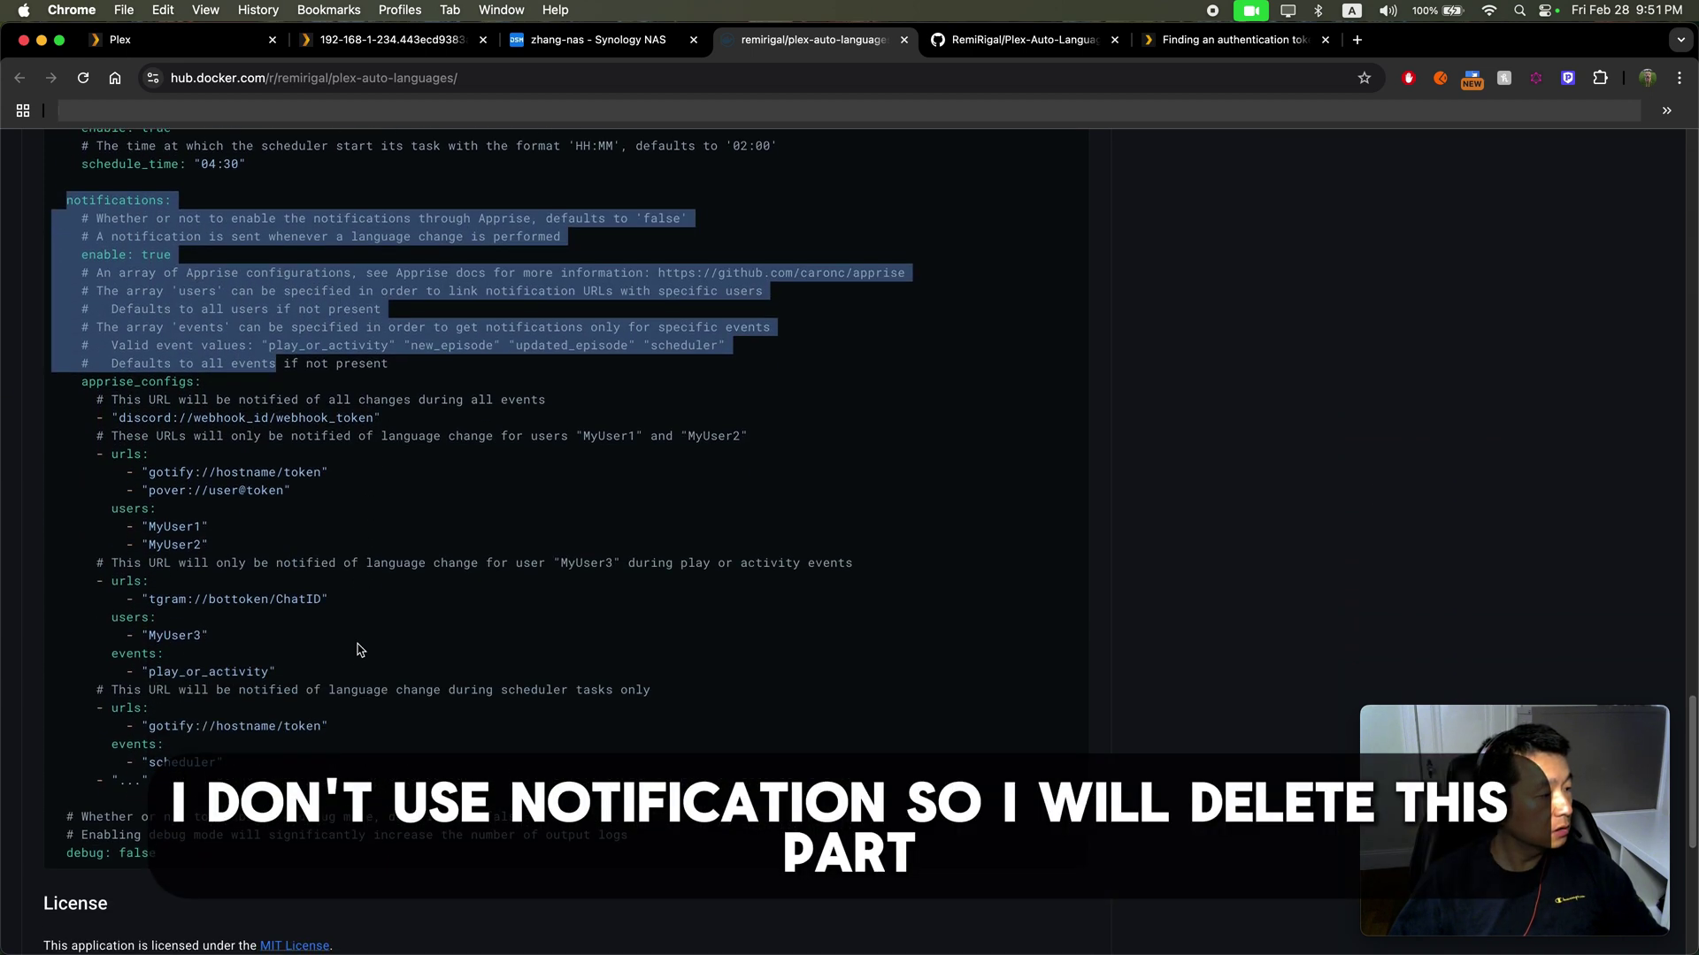
scroll(359, 668, up, 20)
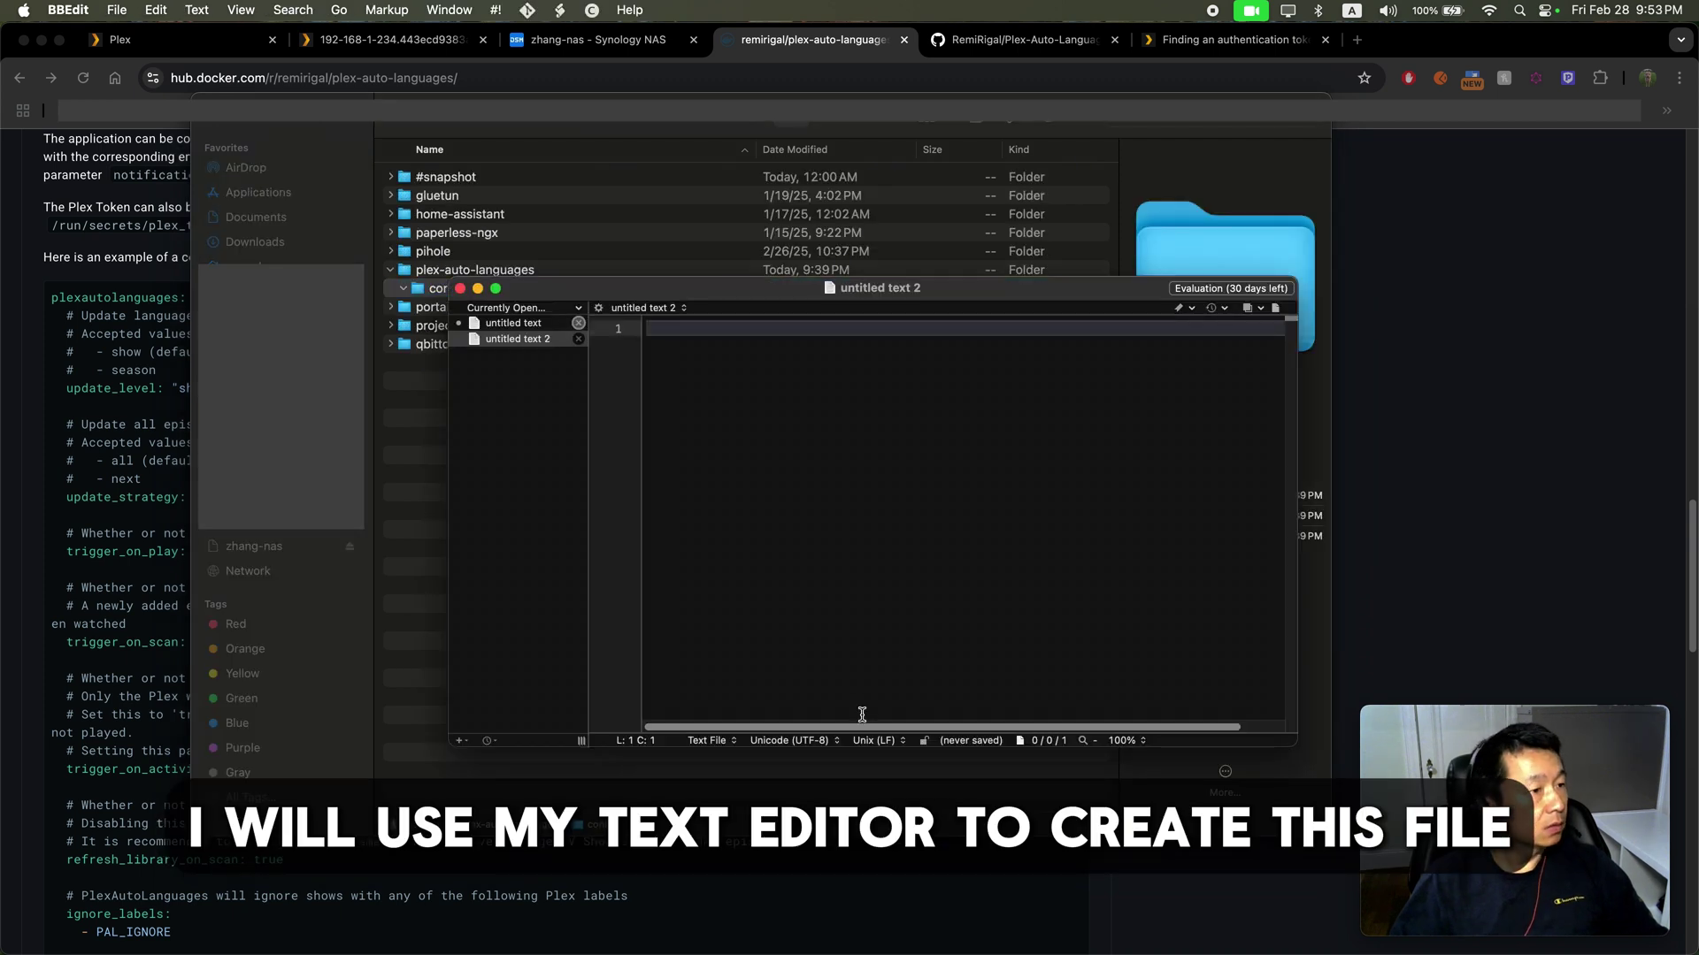
Paste the trimmed config into the new document and check the Plex URL and token placeholder.
key(super+v)
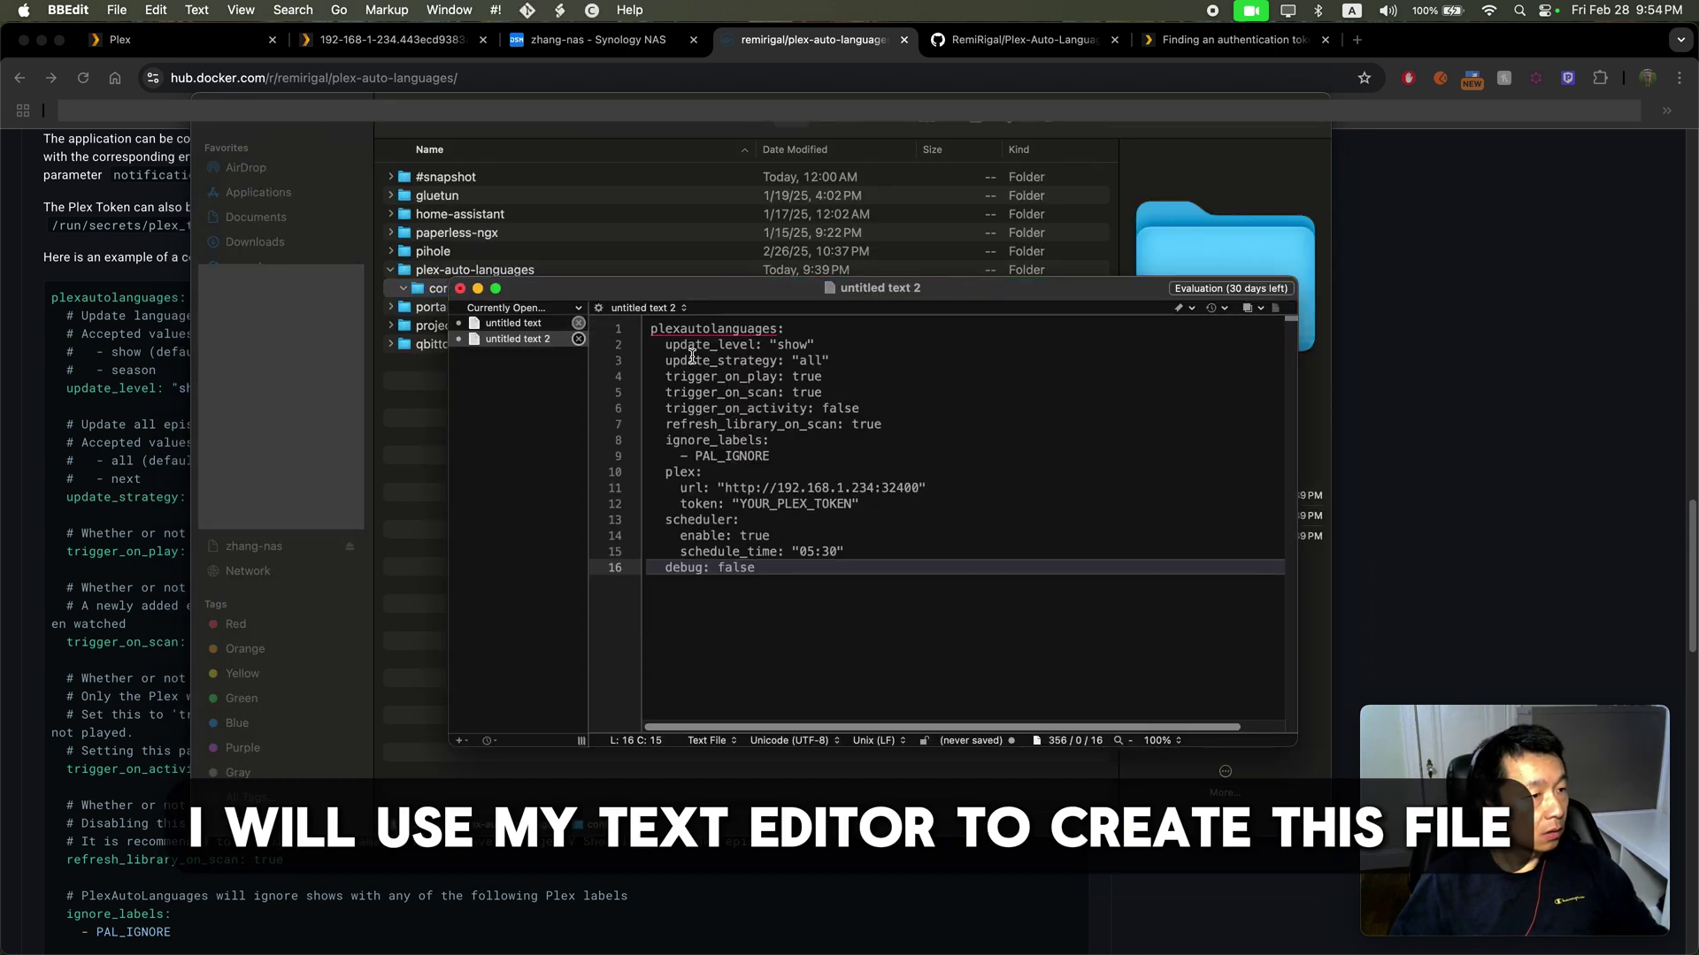
drag(921, 488, 723, 488)
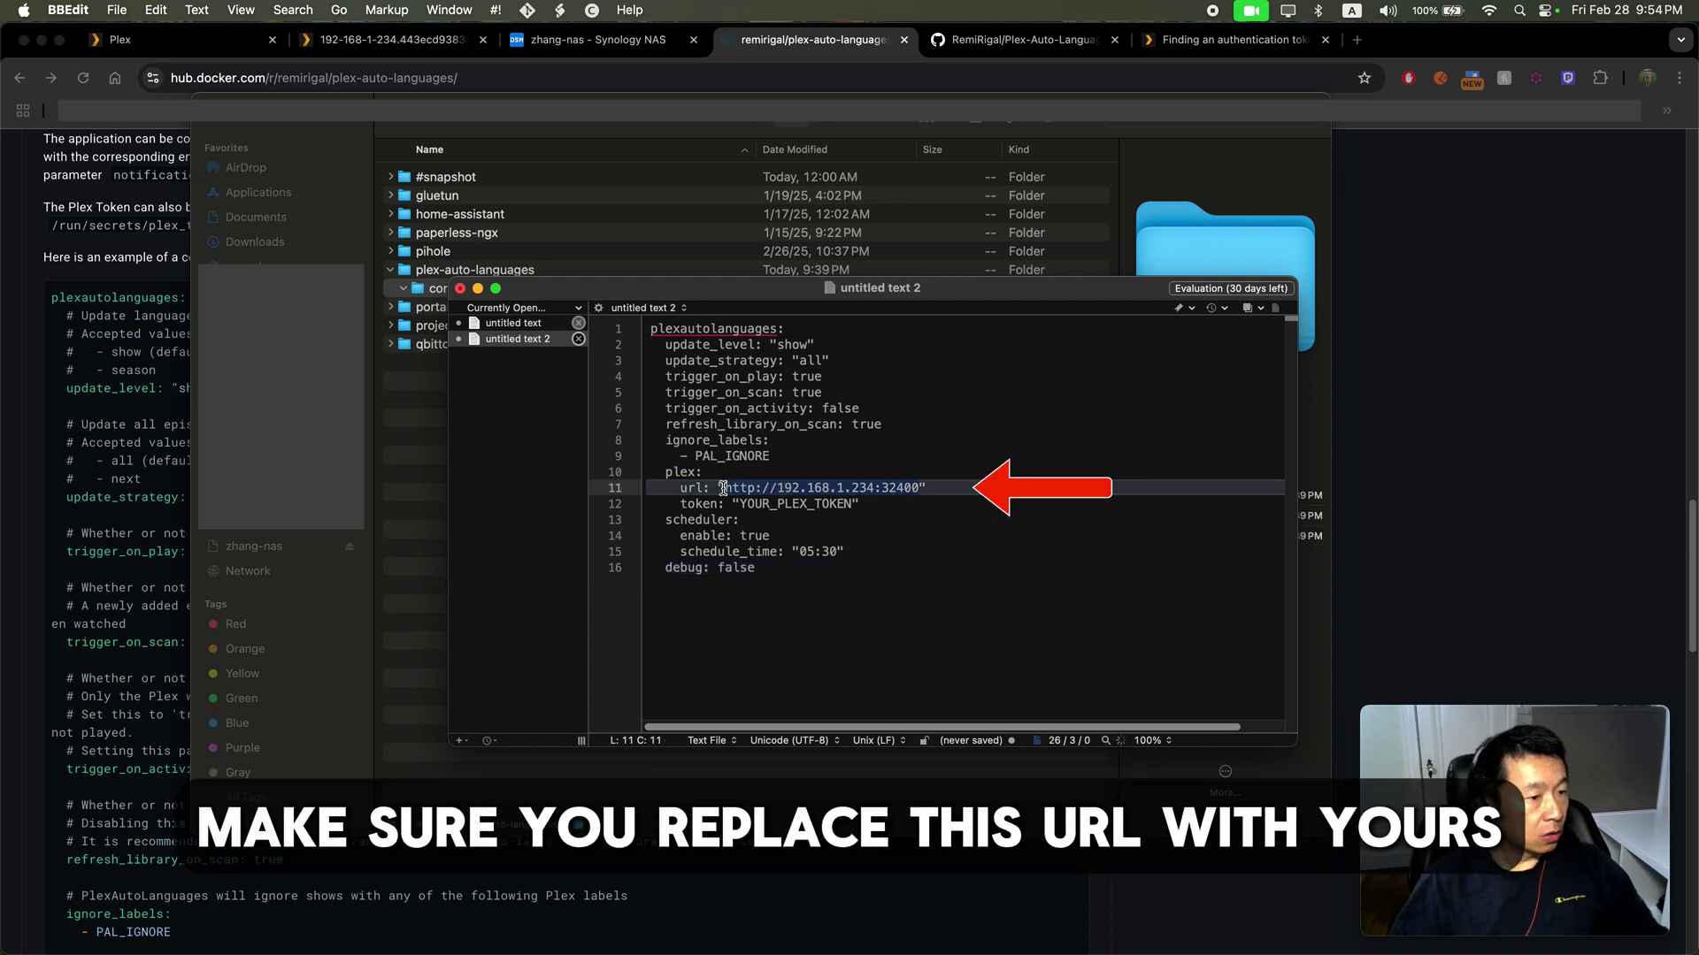
double_click(778, 505)
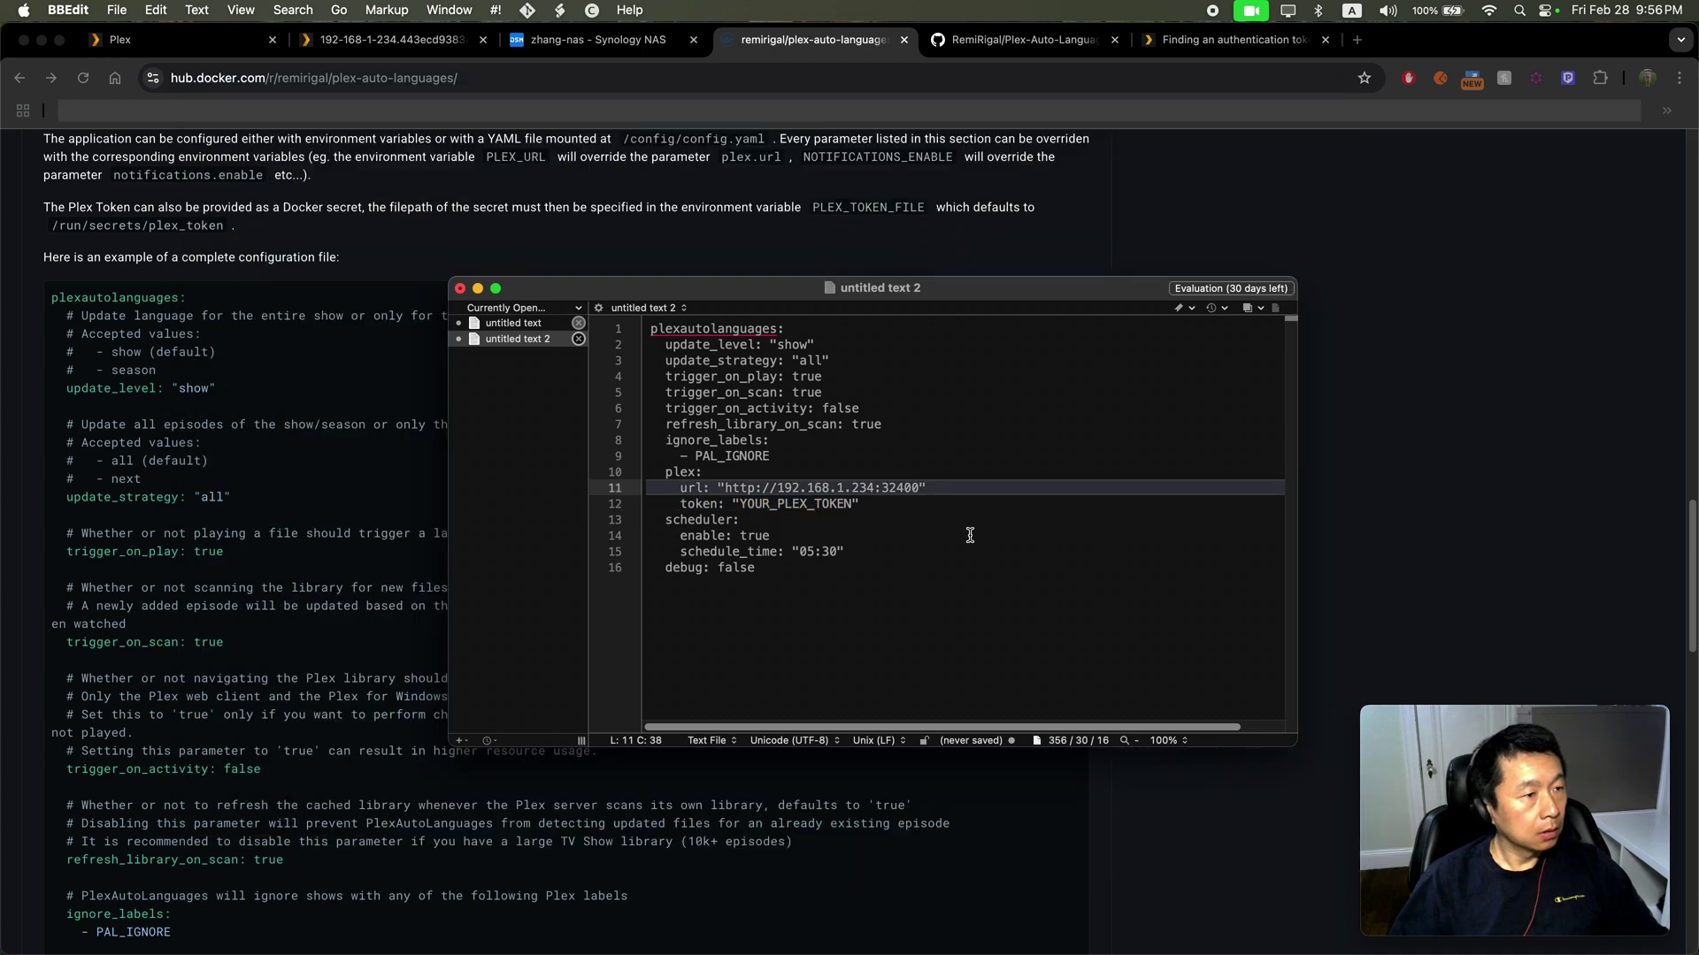
Save the document as config.yaml in the plex-auto-languages/config folder.
key(super+s)
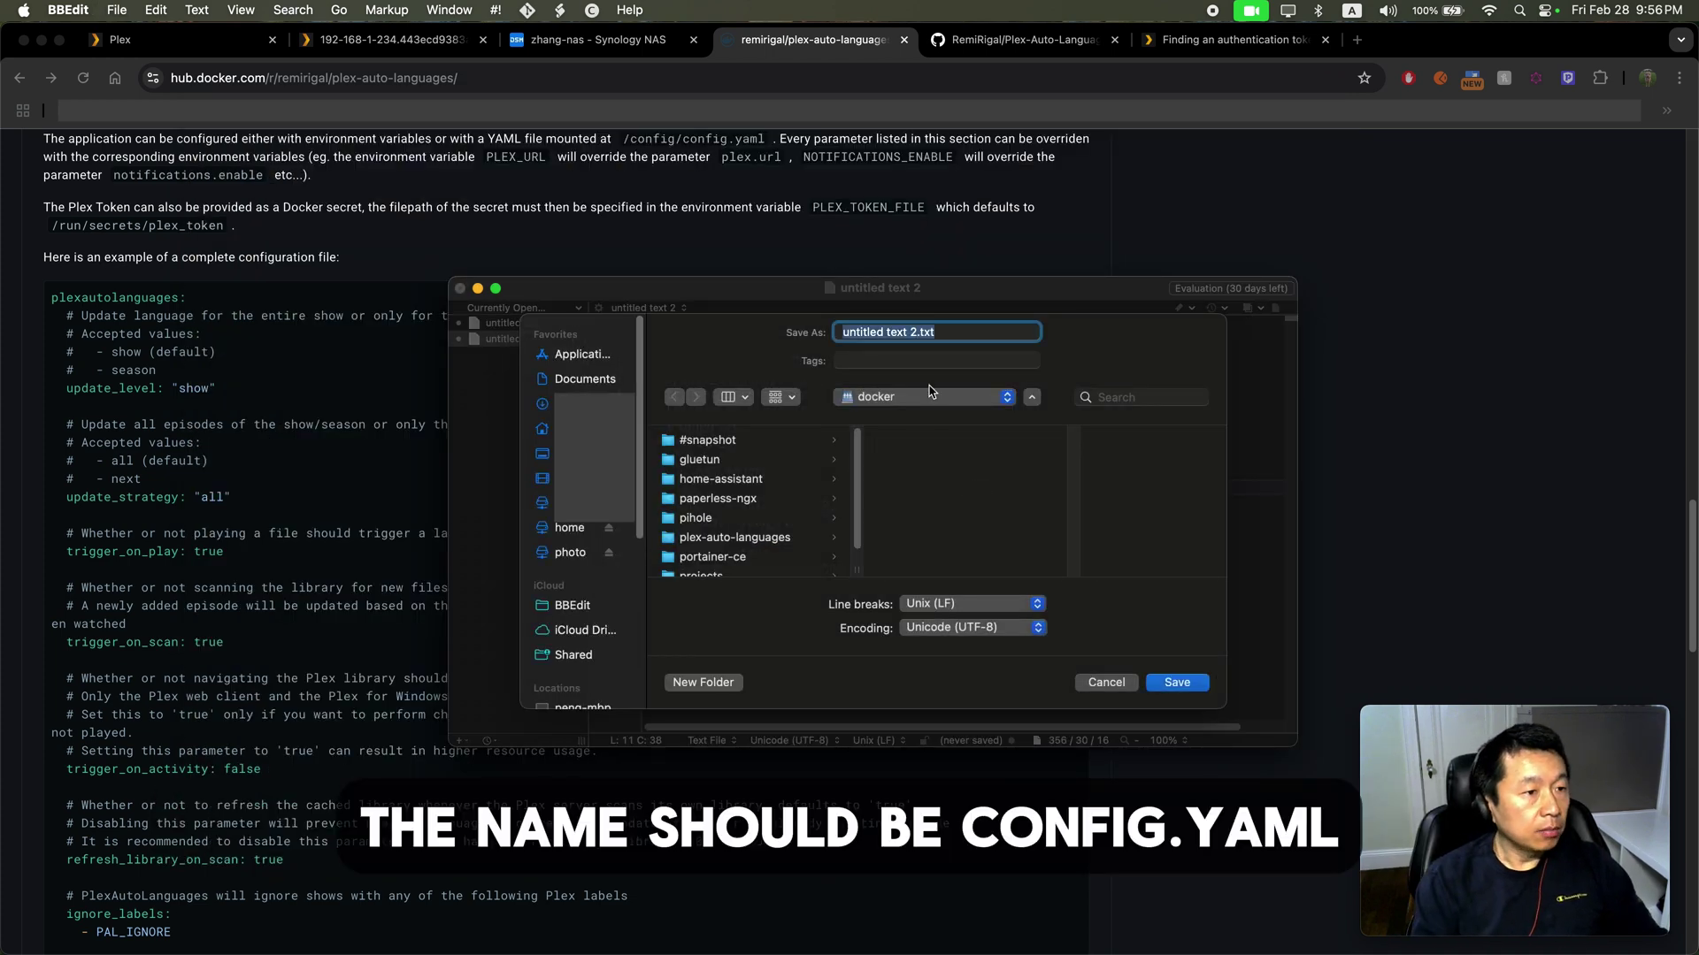
text(config.yaml)
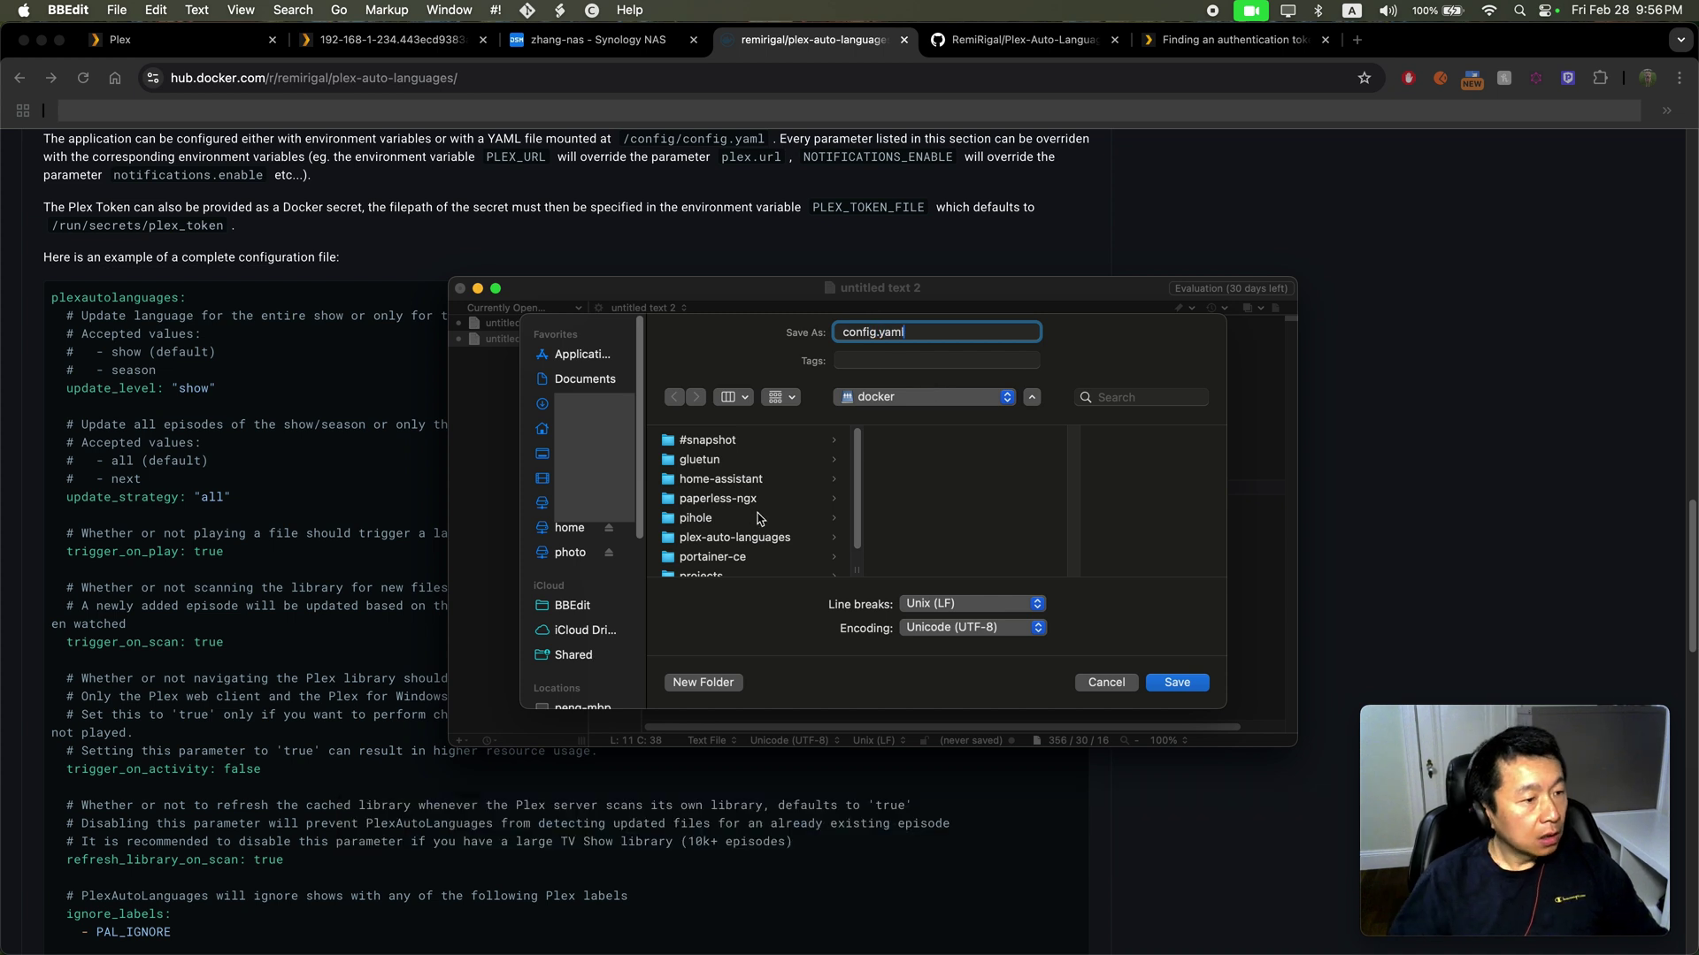
click(718, 538)
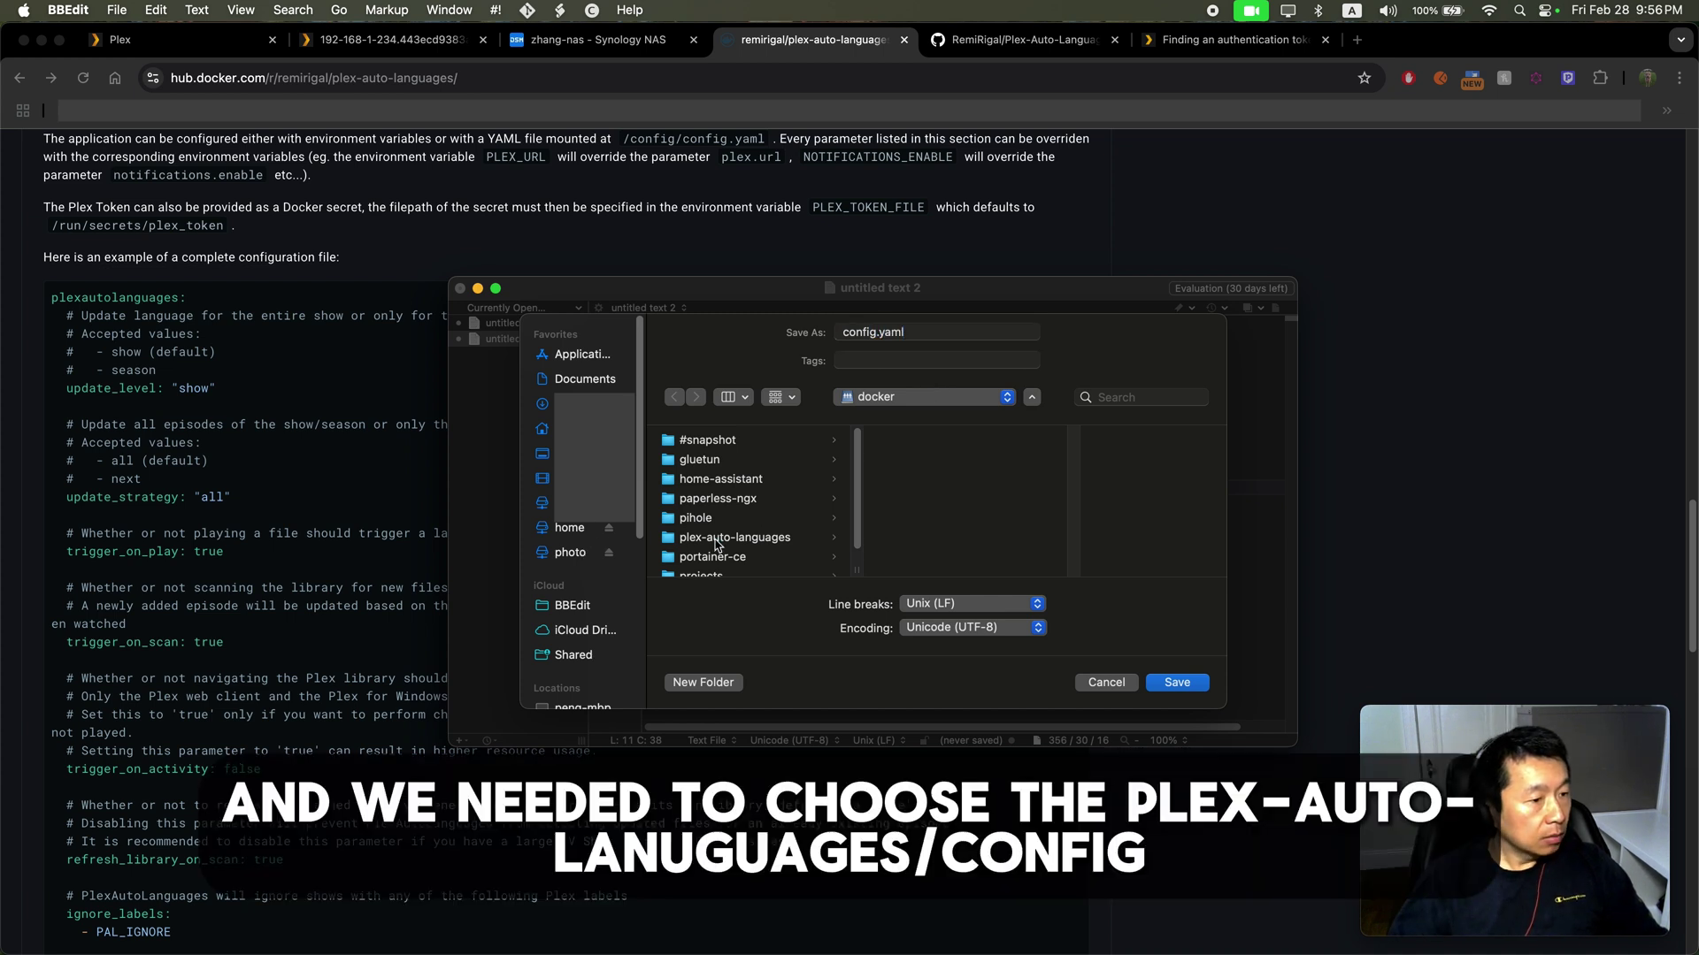
click(907, 443)
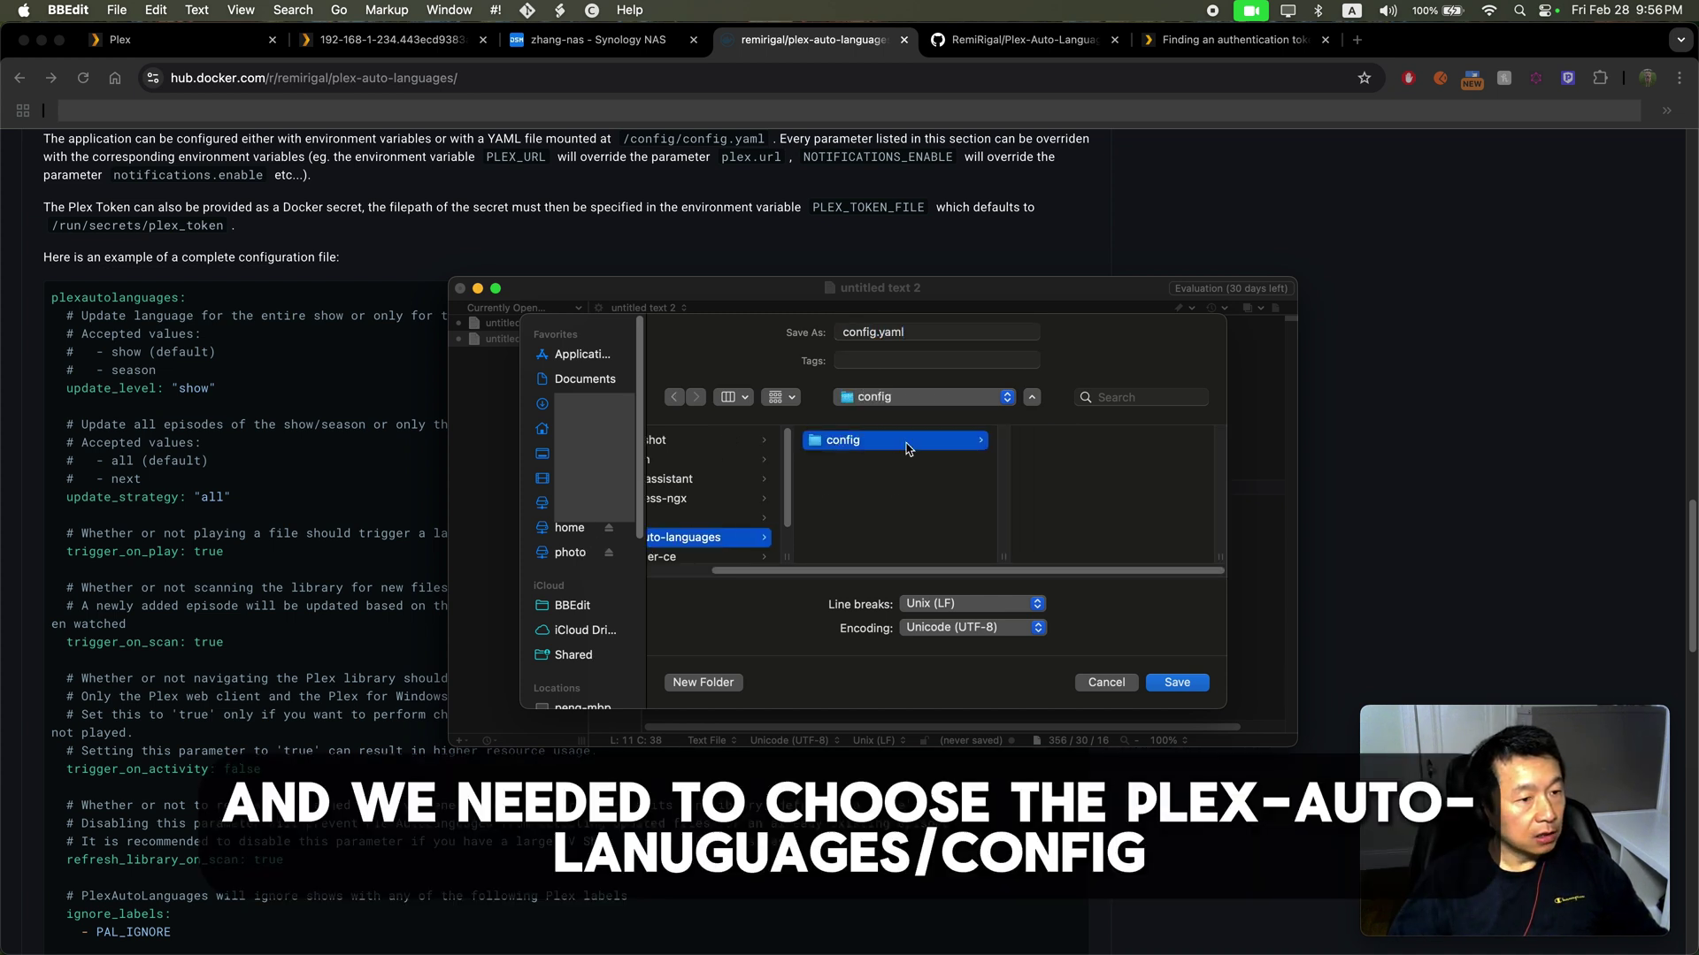
click(1199, 682)
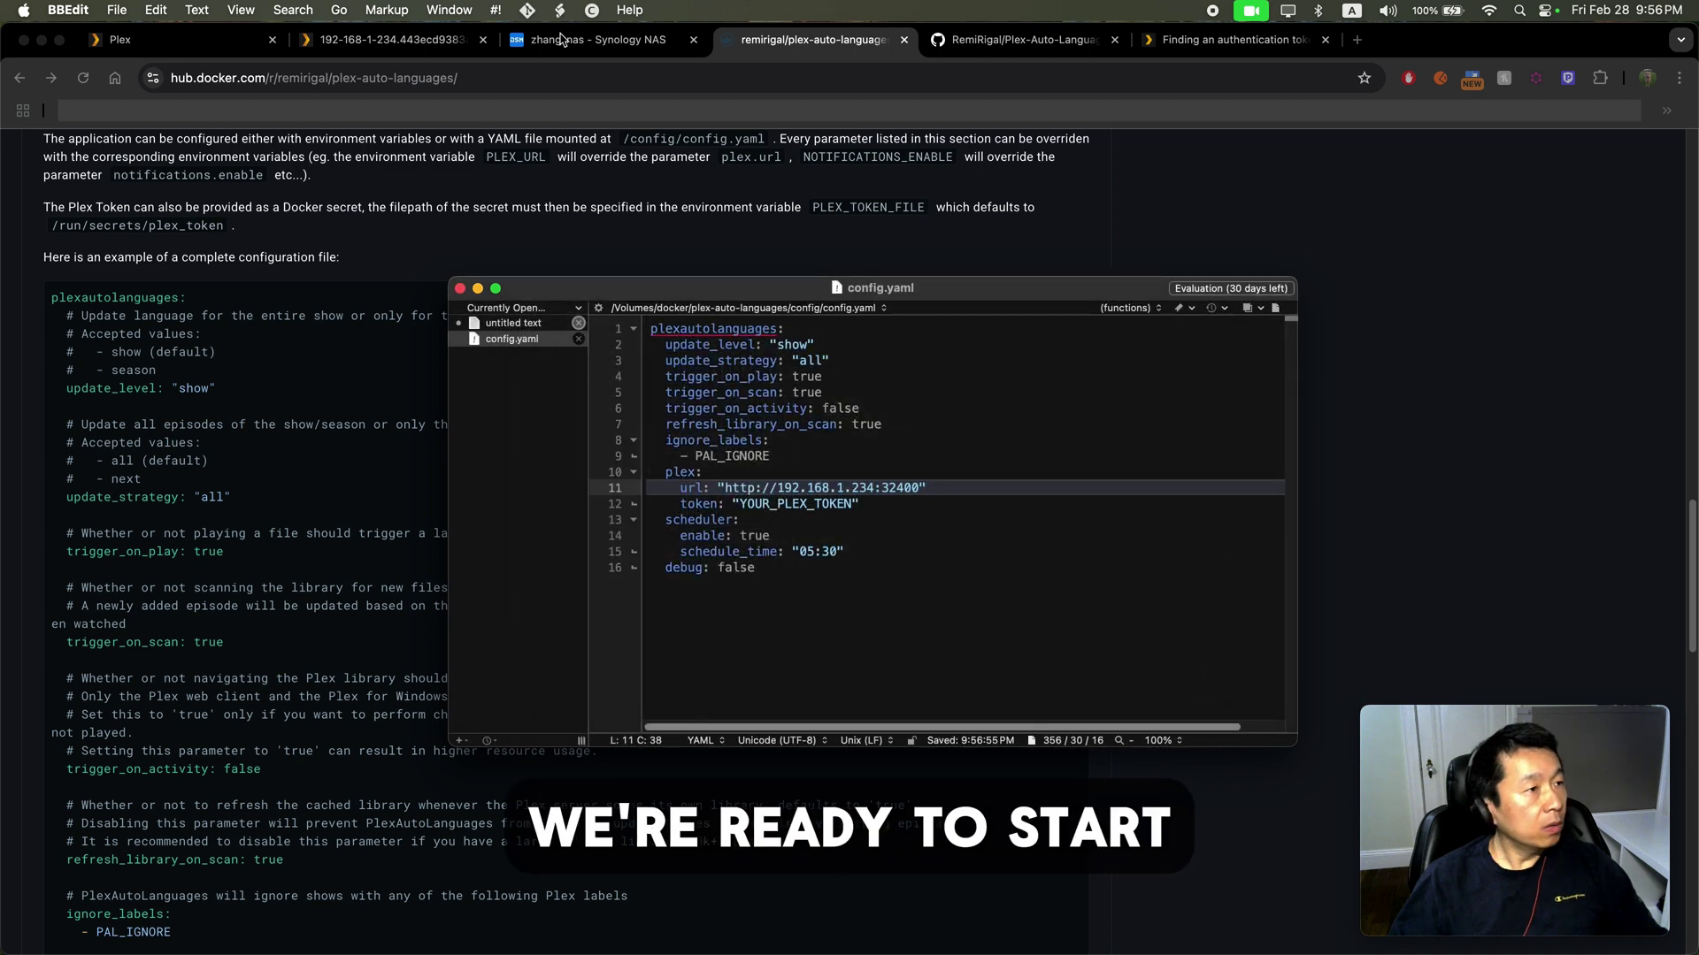
Finish the wizard to build the plex-auto-languages project, then open the project.
click(564, 40)
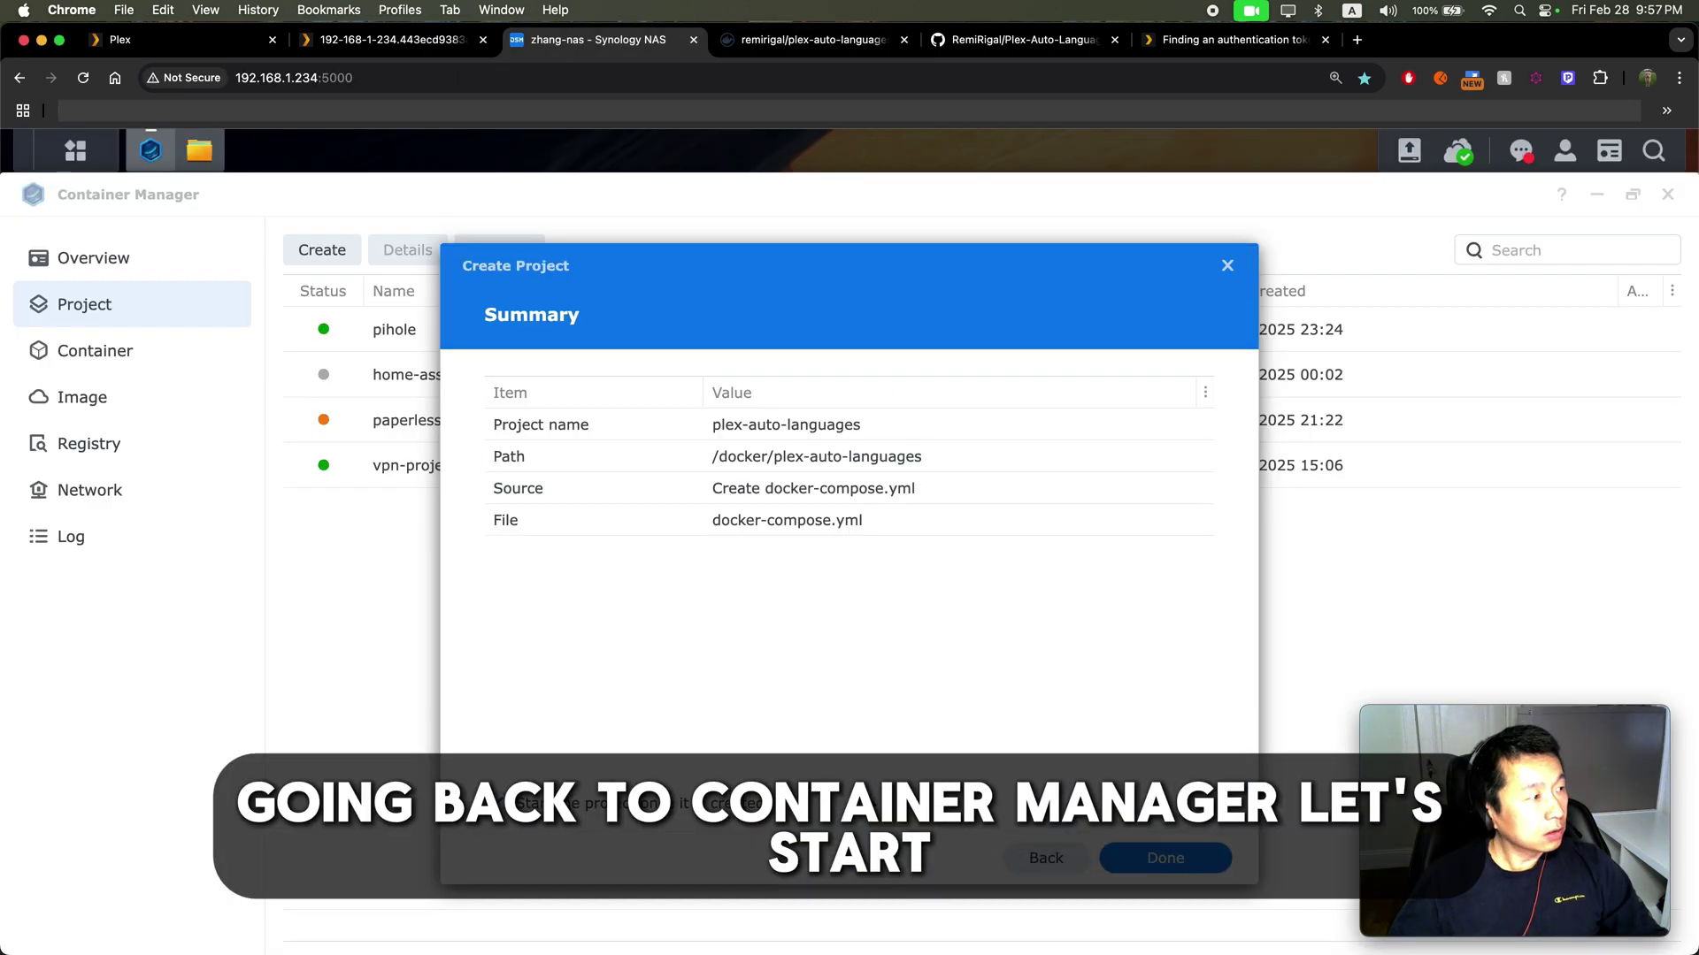
click(1164, 860)
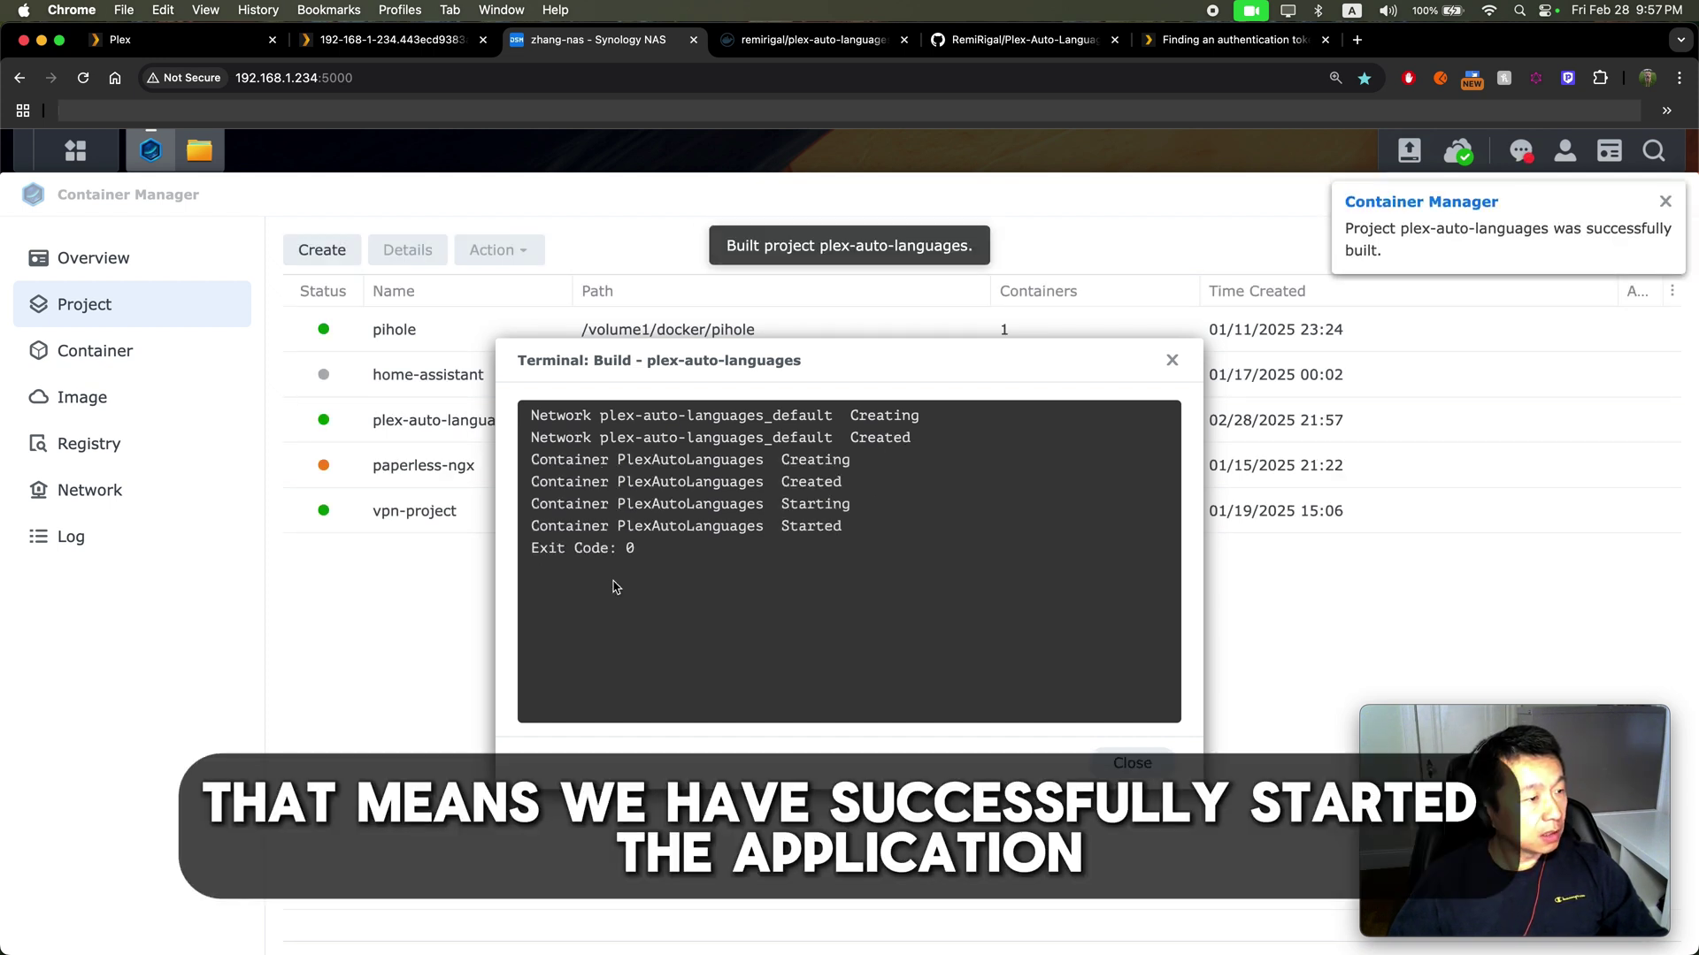
click(1132, 763)
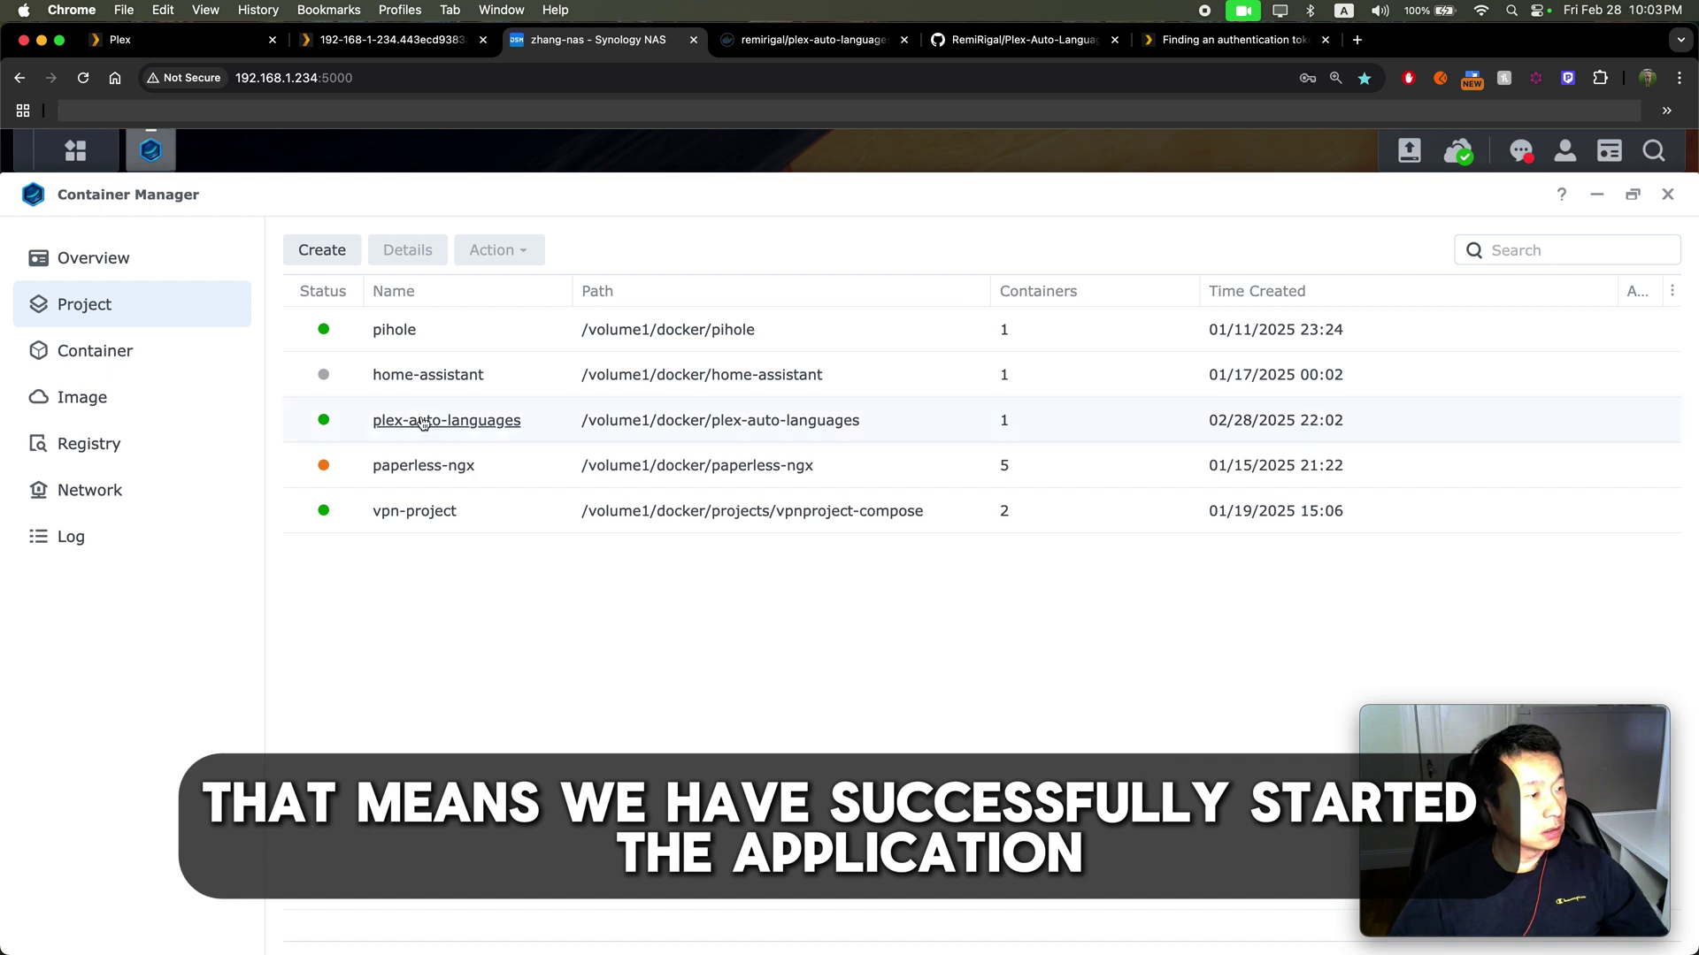
click(416, 420)
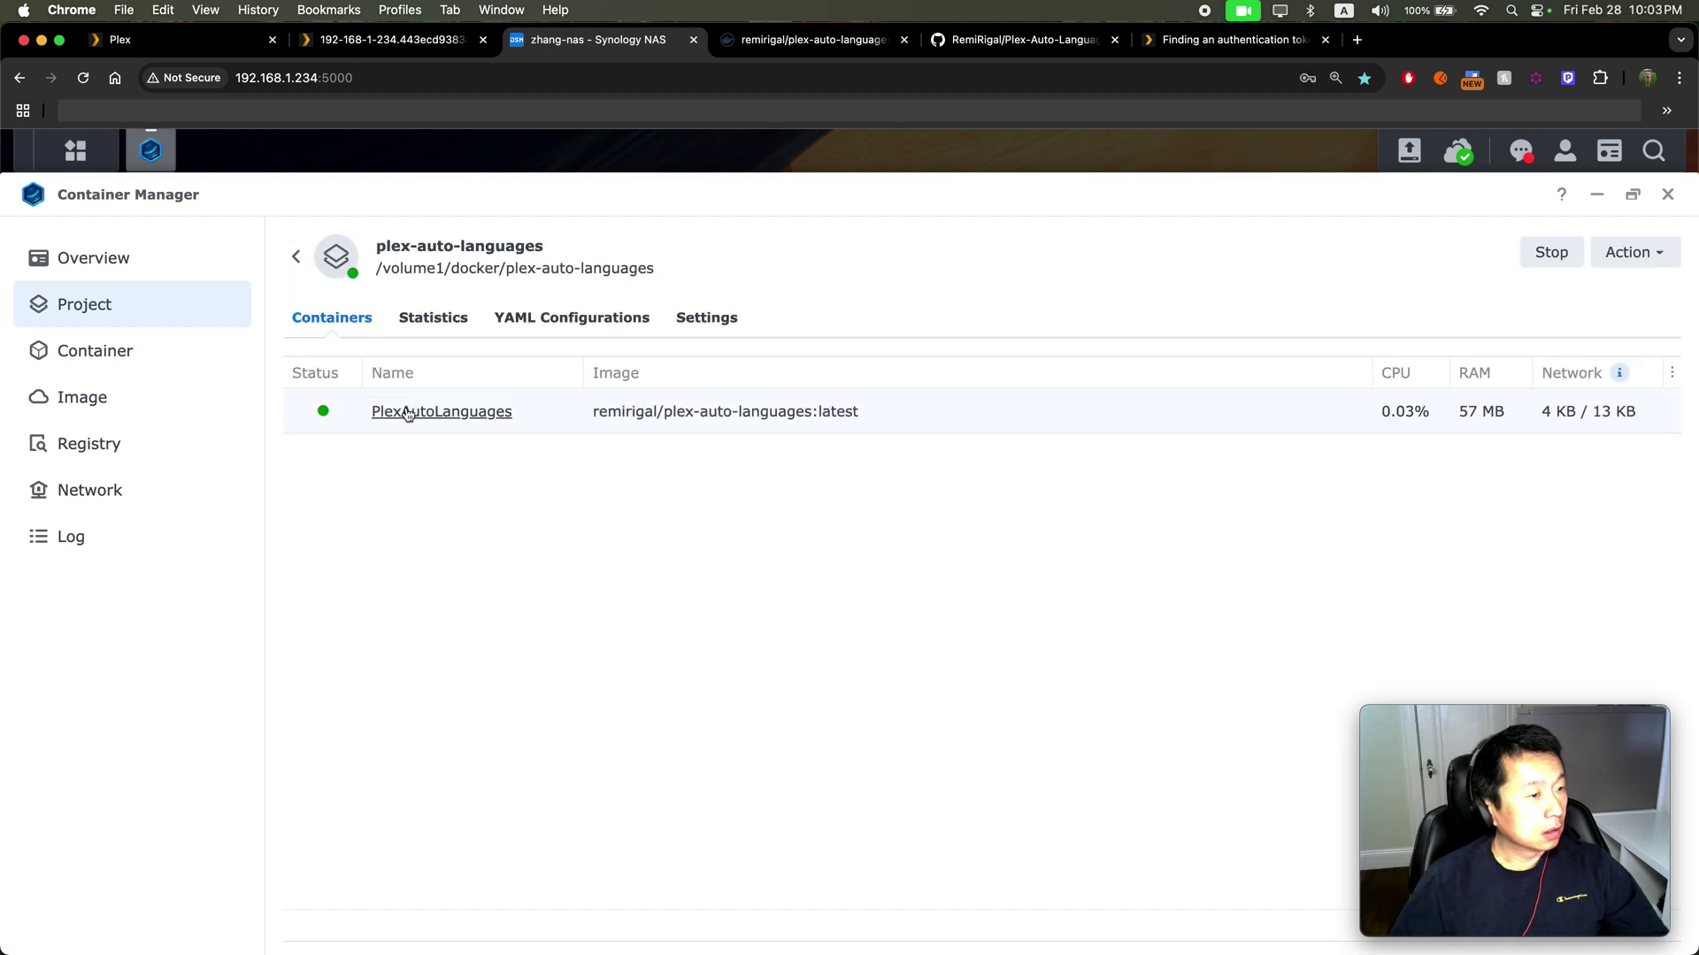
Open the PlexAutoLanguages container and view its log entries.
click(408, 414)
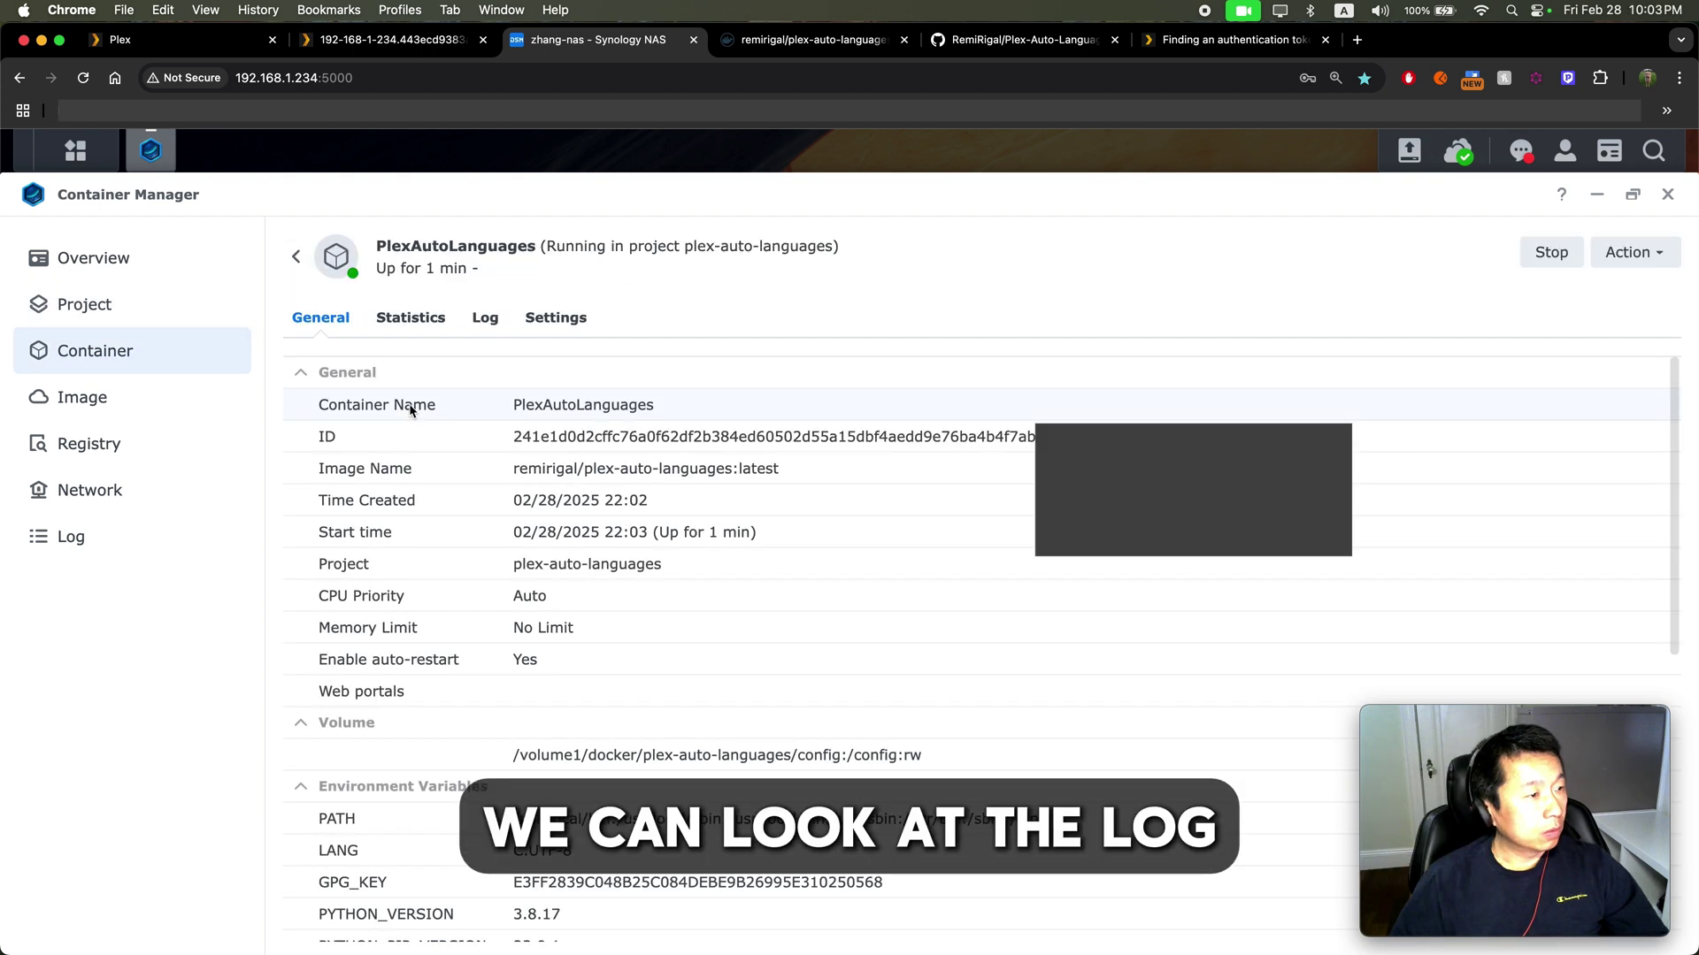
click(485, 318)
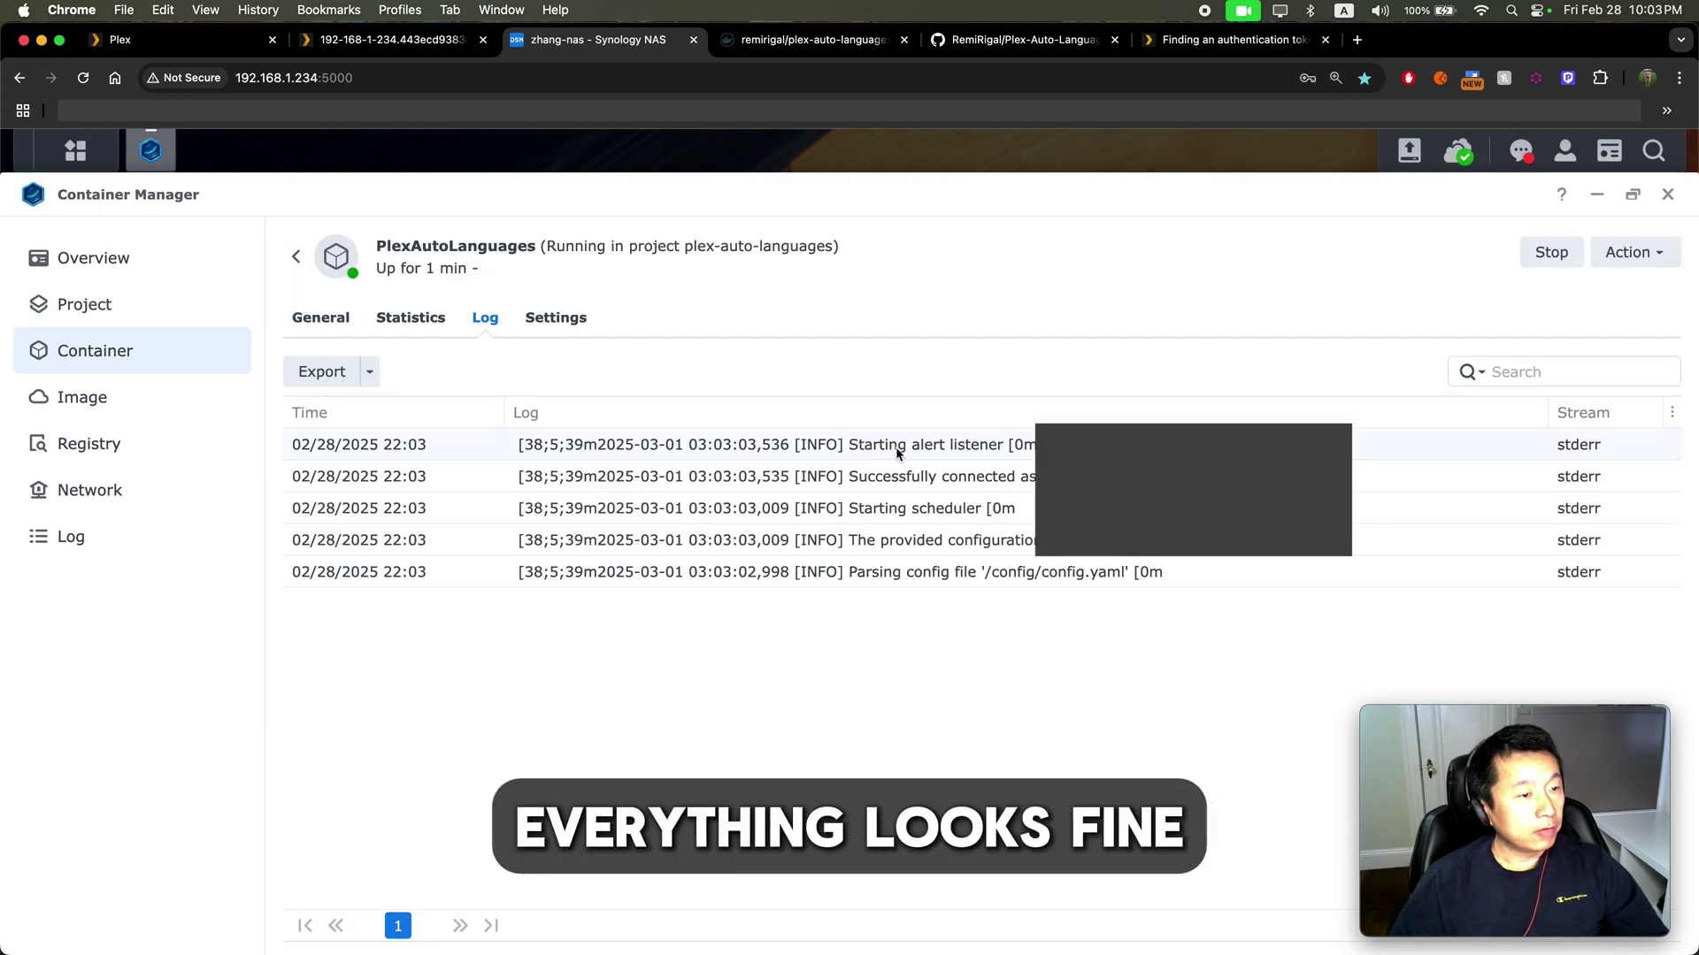